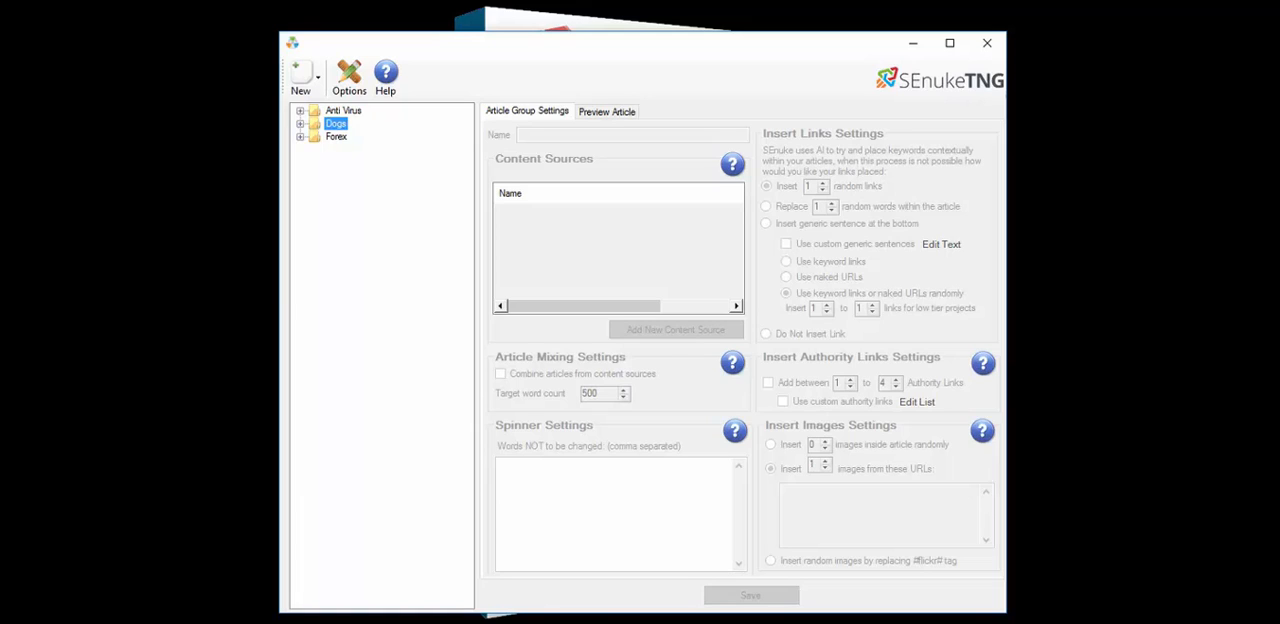
# Expand the Anti Virus, Dogs and Dog Training folders and open the Tier 1 Content article group
pyautogui.click(343, 111)
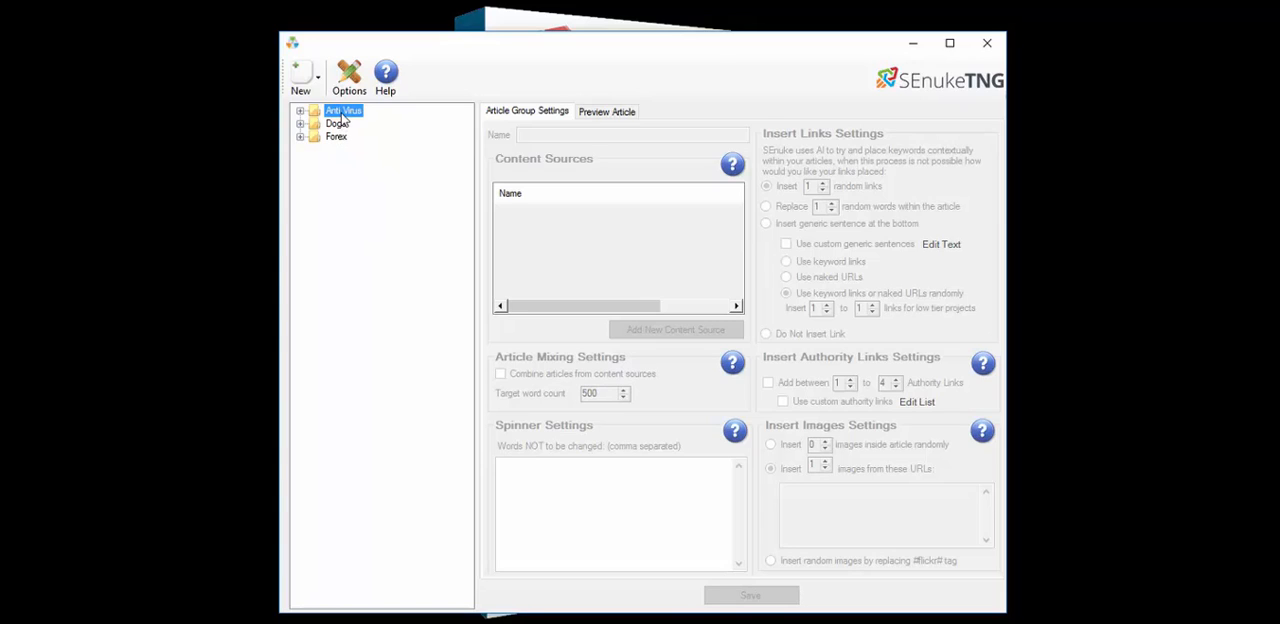
pyautogui.click(300, 111)
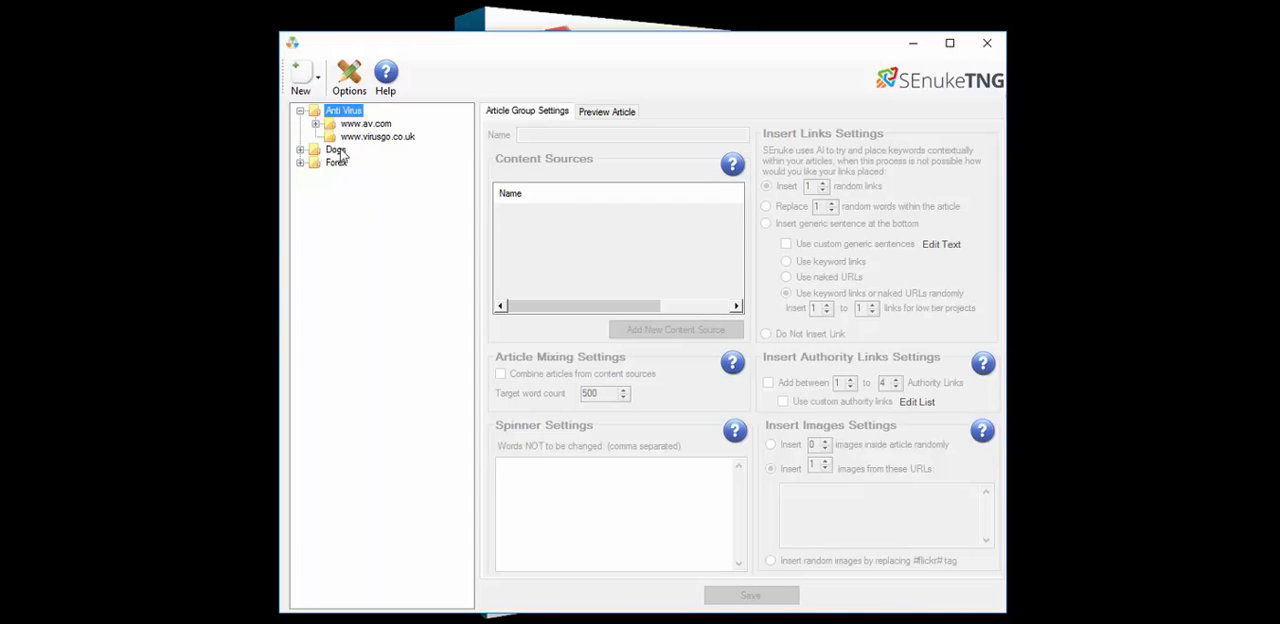
pyautogui.click(300, 149)
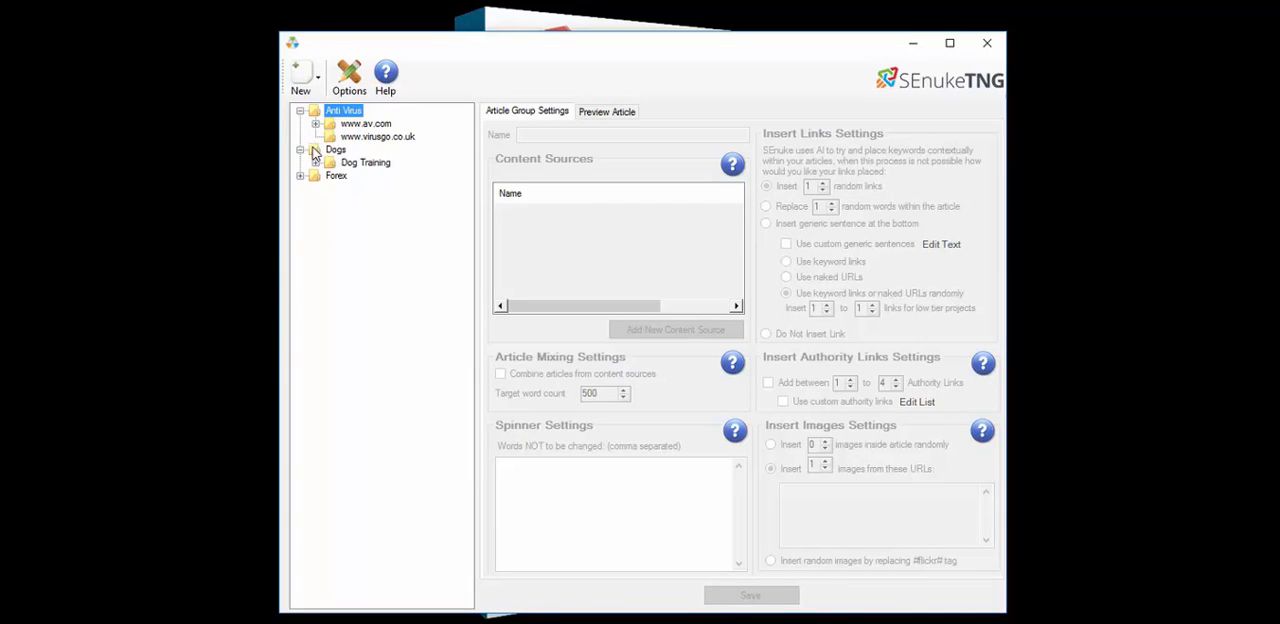
pyautogui.click(316, 162)
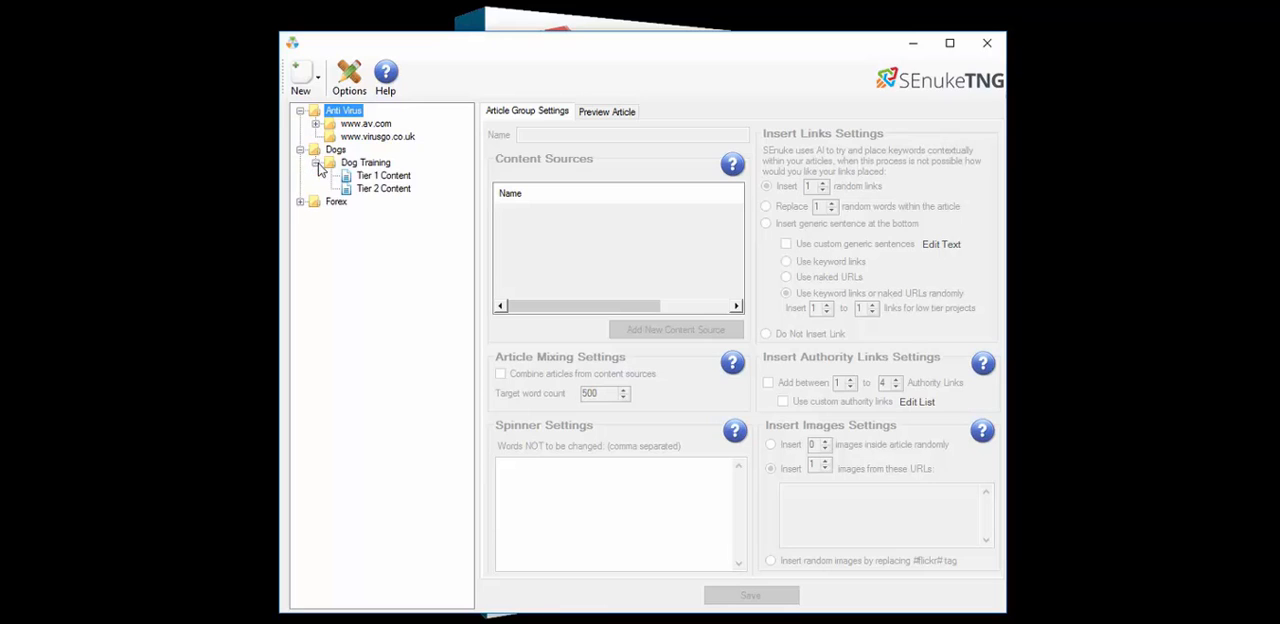
pyautogui.click(374, 177)
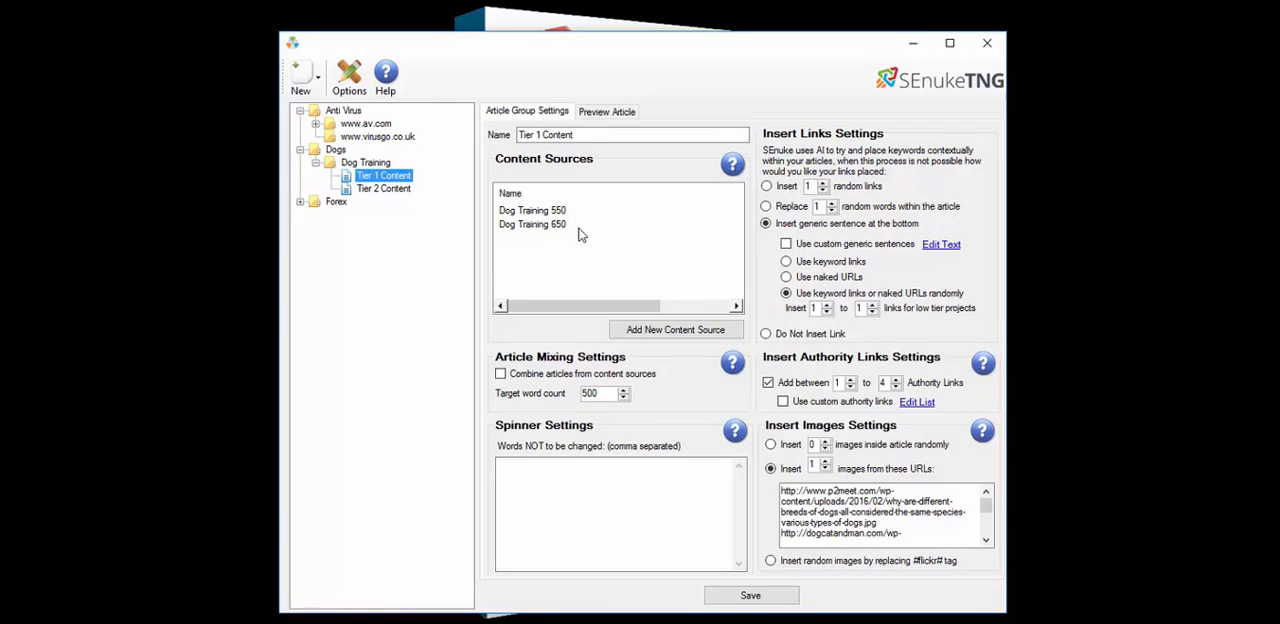
pyautogui.click(668, 334)
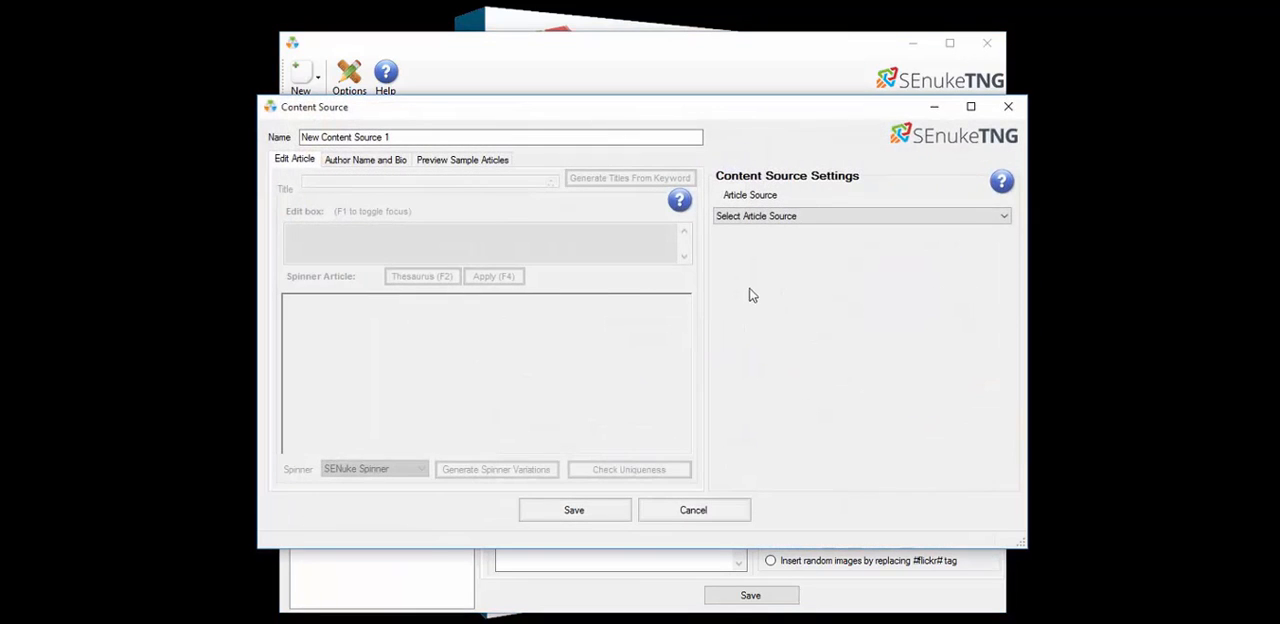
pyautogui.click(848, 222)
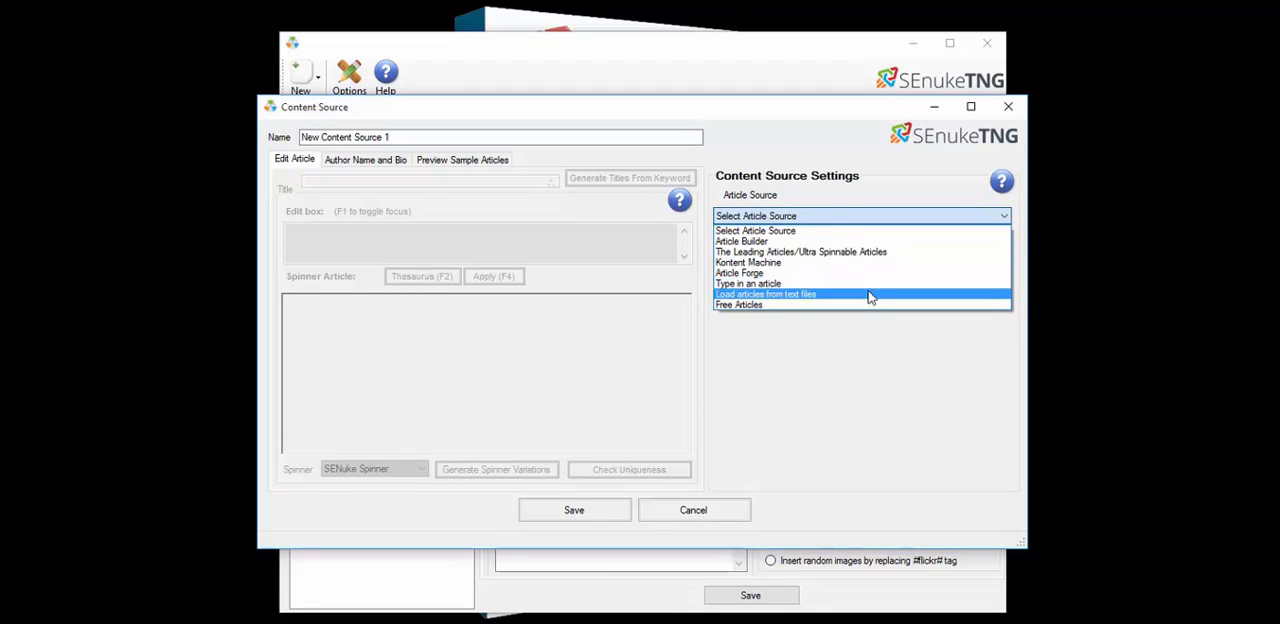
pyautogui.click(812, 305)
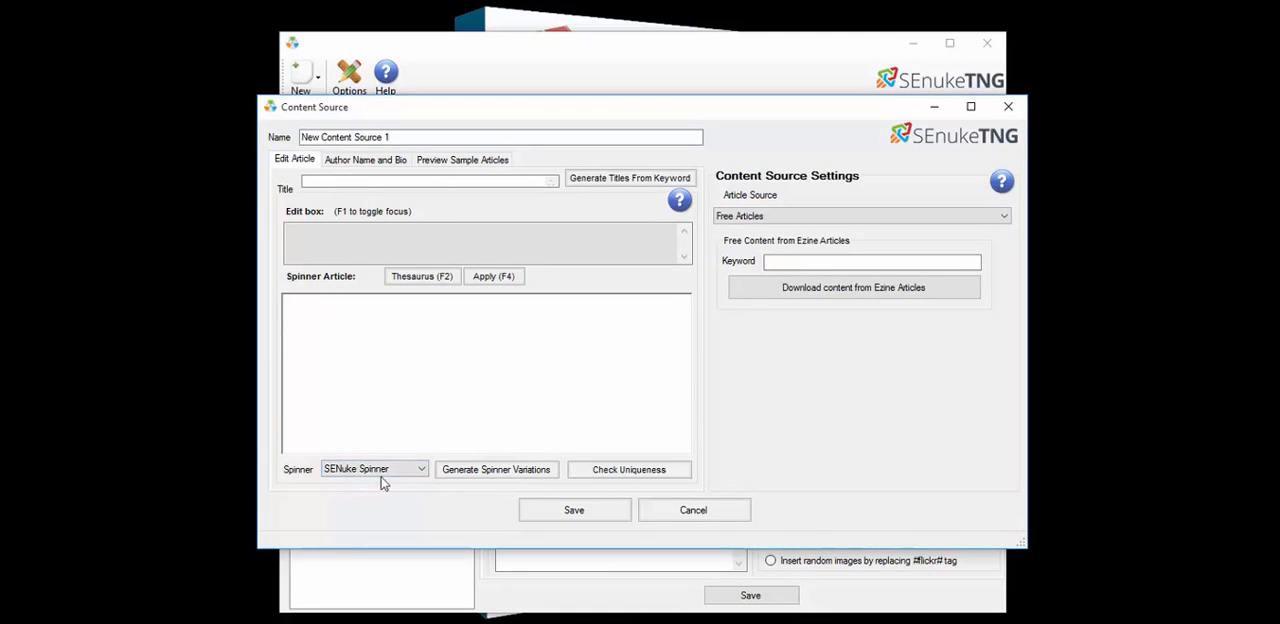
pyautogui.click(404, 473)
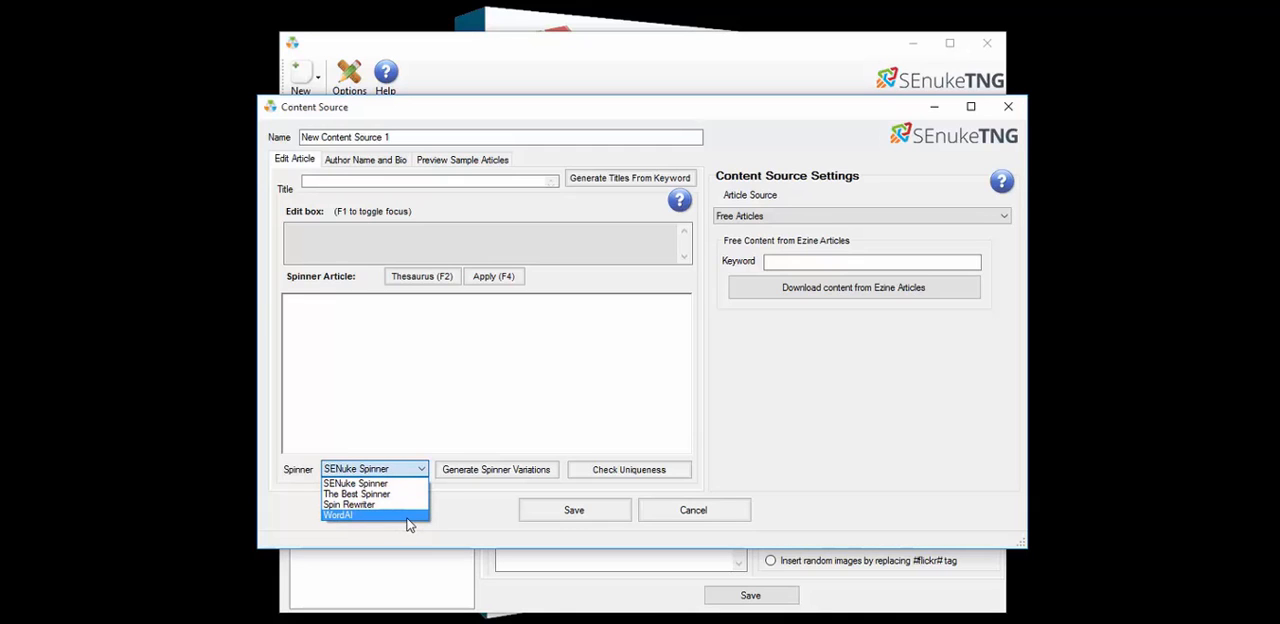
pyautogui.click(792, 509)
pyautogui.click(715, 514)
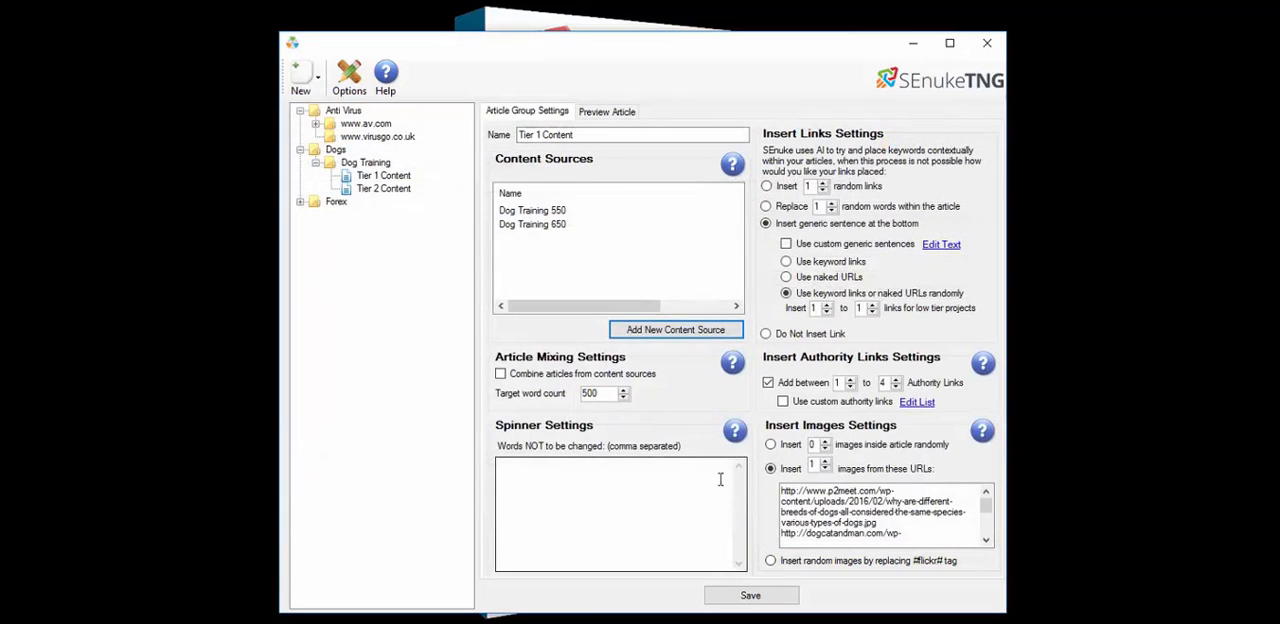
# Compare the content sources and settings of the Tier 2 Content and Tier 1 Content groups
pyautogui.click(535, 213)
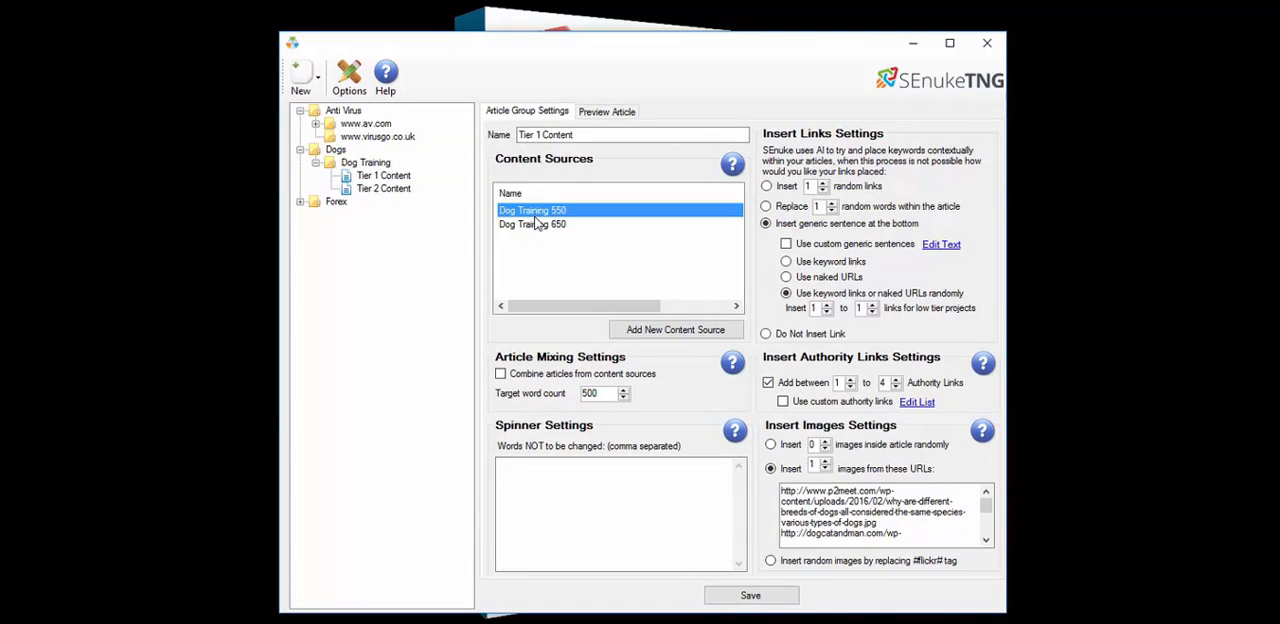
pyautogui.click(400, 193)
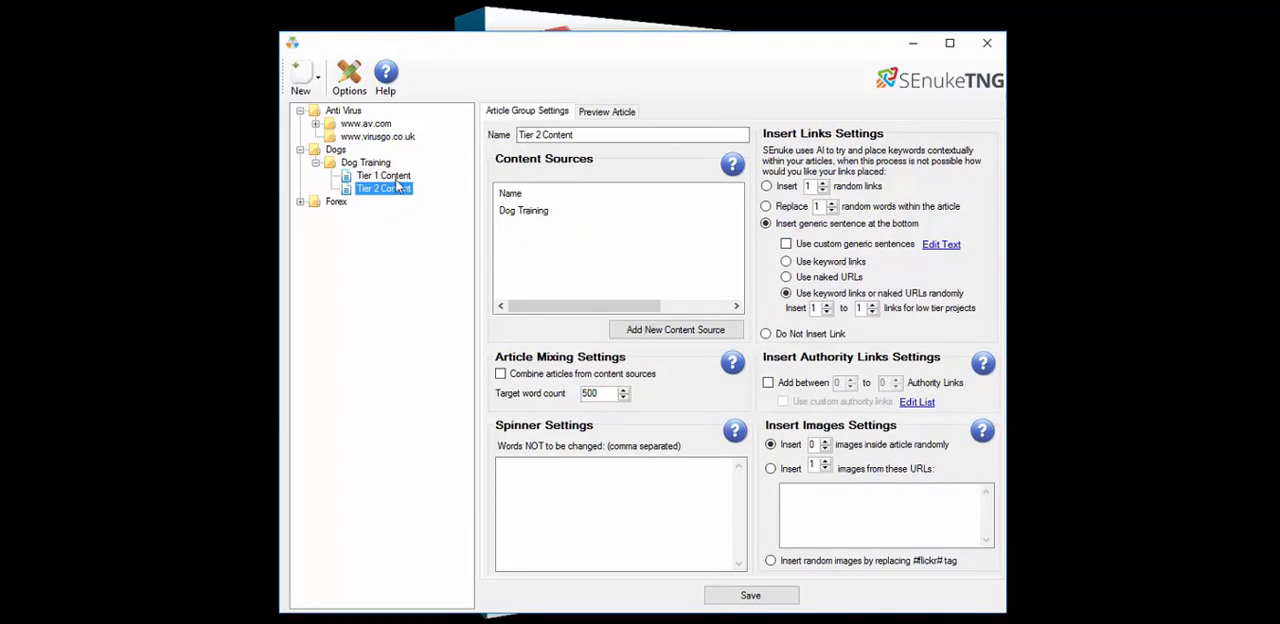
pyautogui.click(396, 178)
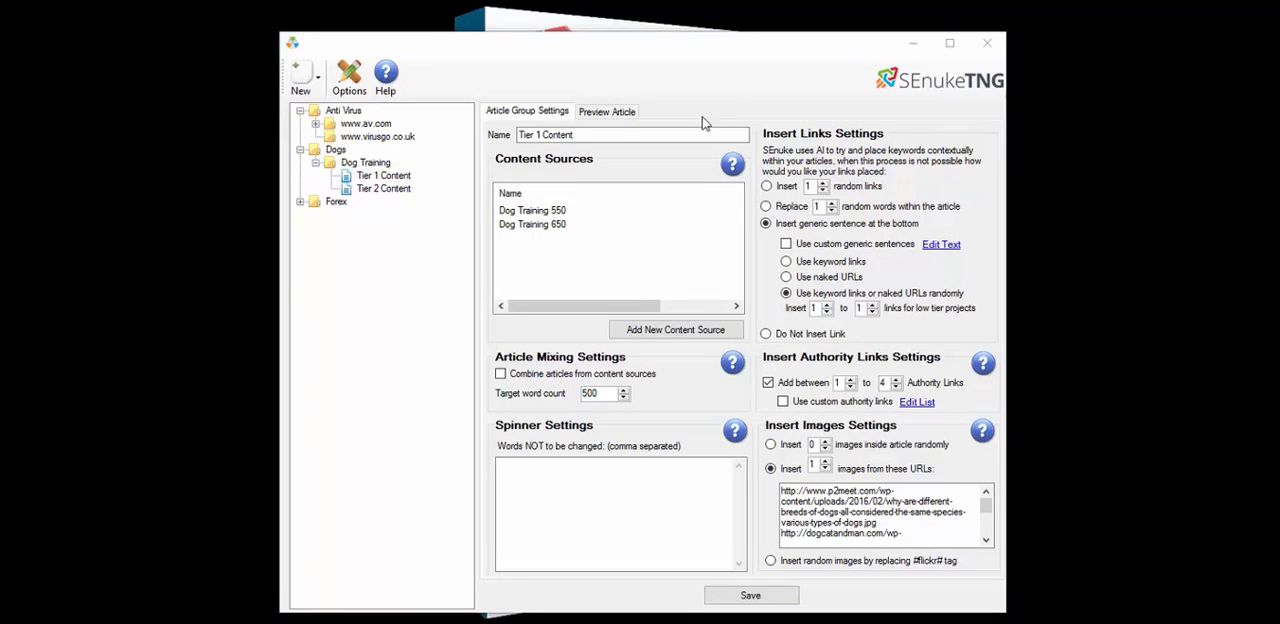
# Spin a preview article with the keyword dog and scroll through it
pyautogui.click(603, 113)
pyautogui.click(618, 144)
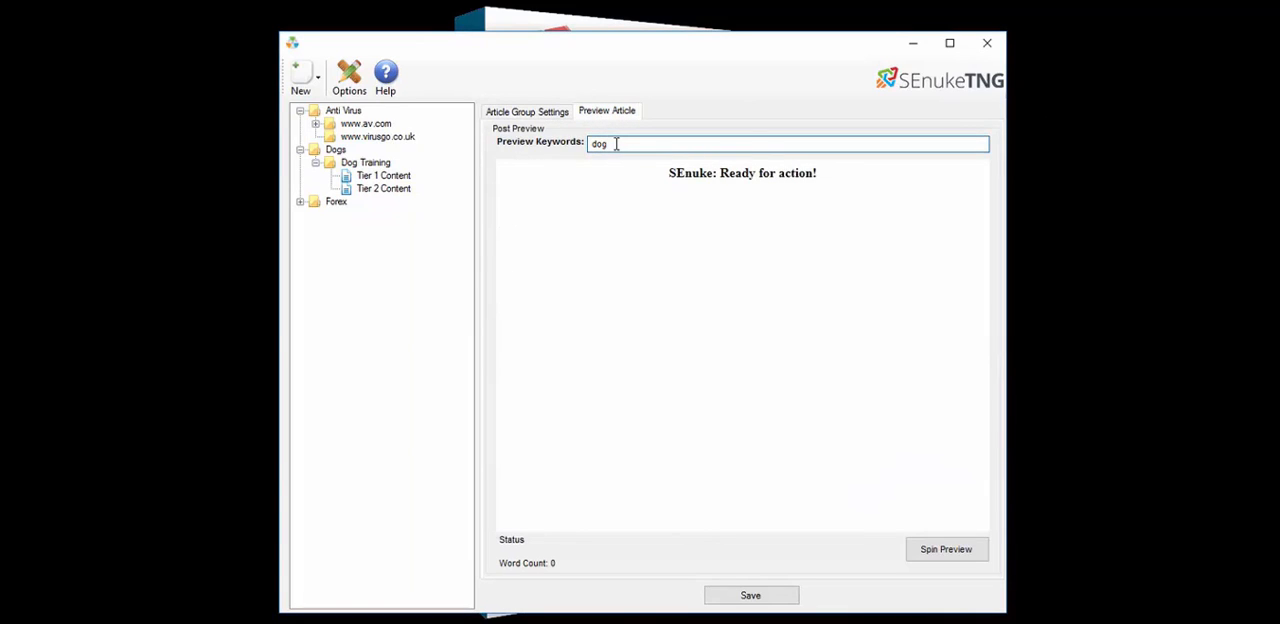
pyautogui.click(952, 556)
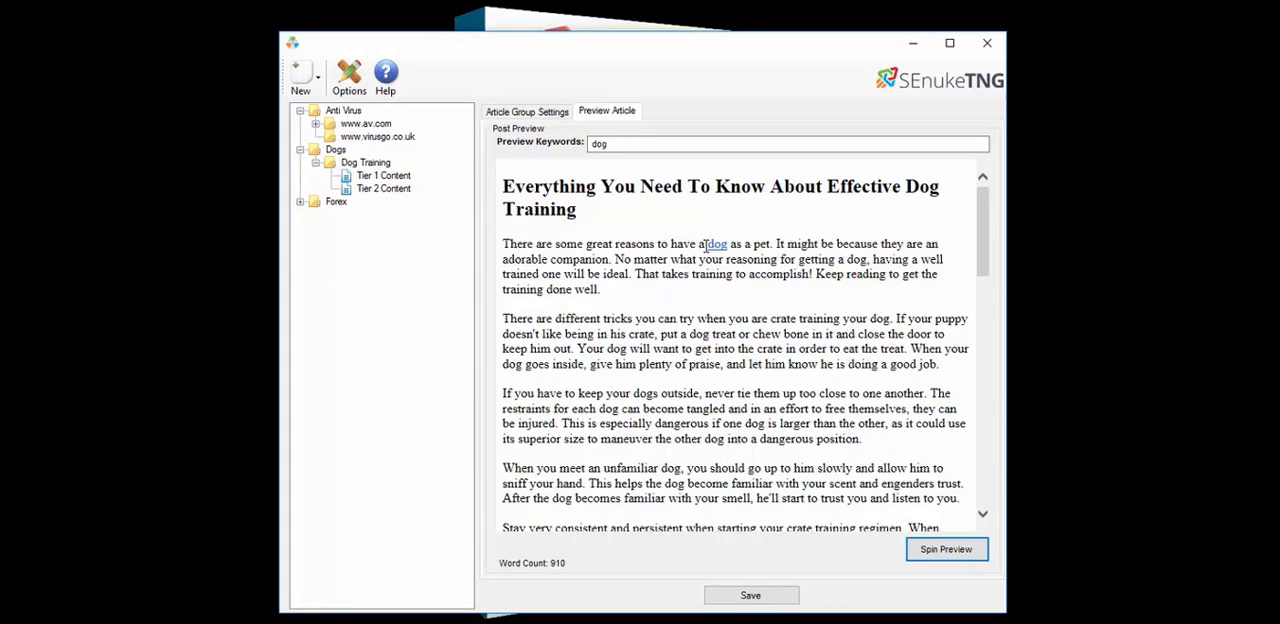
pyautogui.scroll(-4, 703, 343)
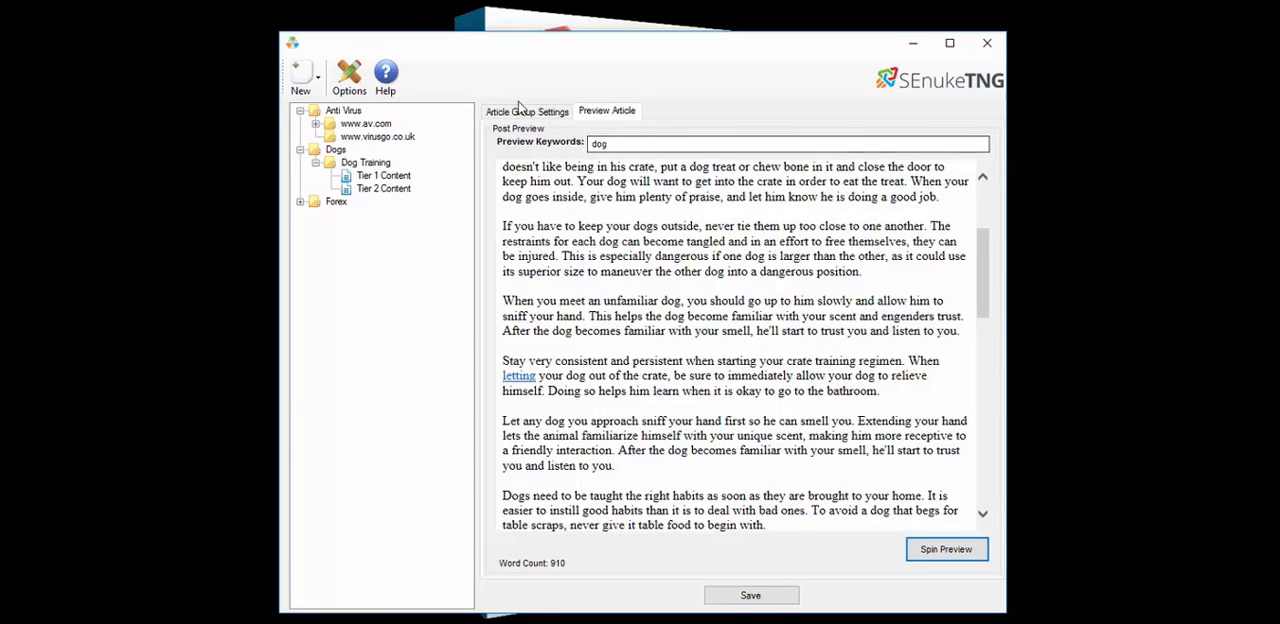
# Raise the authority links maximum to 6 and turn off adding authority links
pyautogui.click(514, 113)
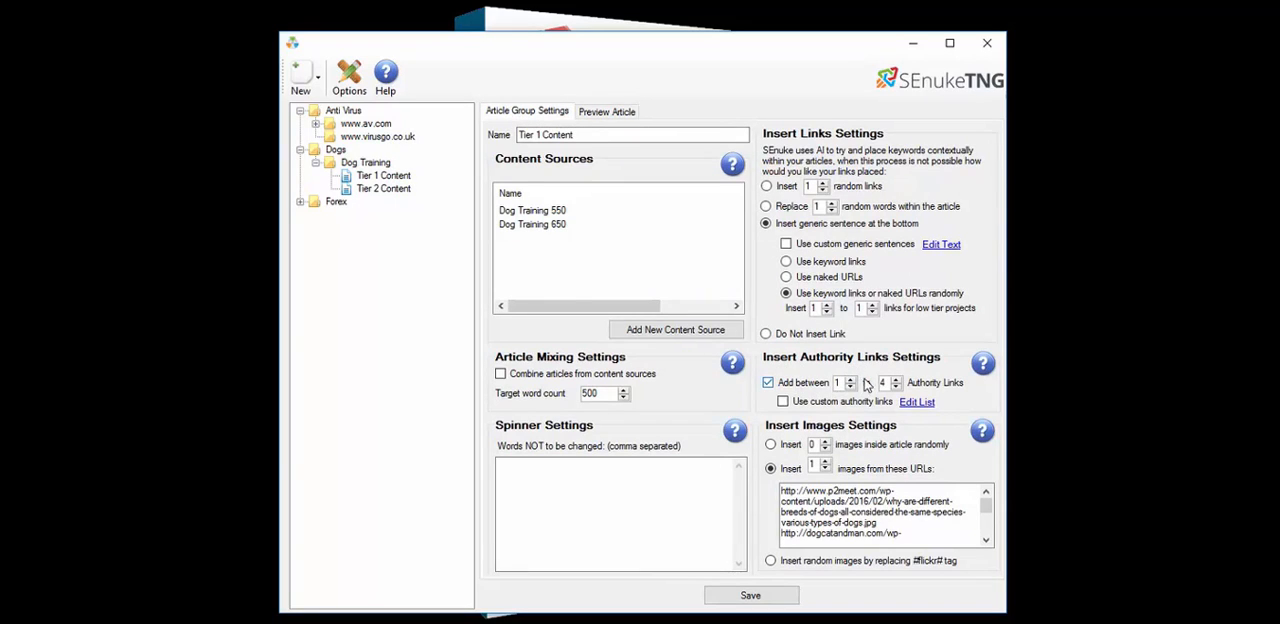
pyautogui.click(897, 380)
pyautogui.click(897, 380)
pyautogui.click(791, 392)
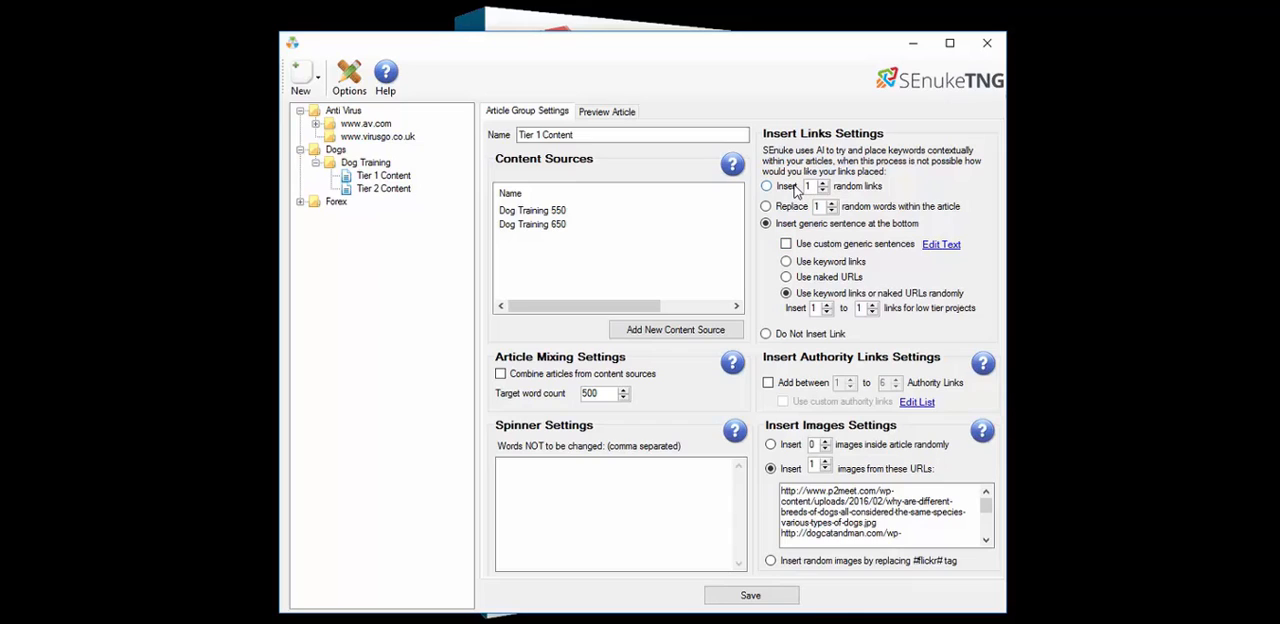
# Switch link insertion to one random link and spin a preview with the keyword oranges
pyautogui.click(767, 187)
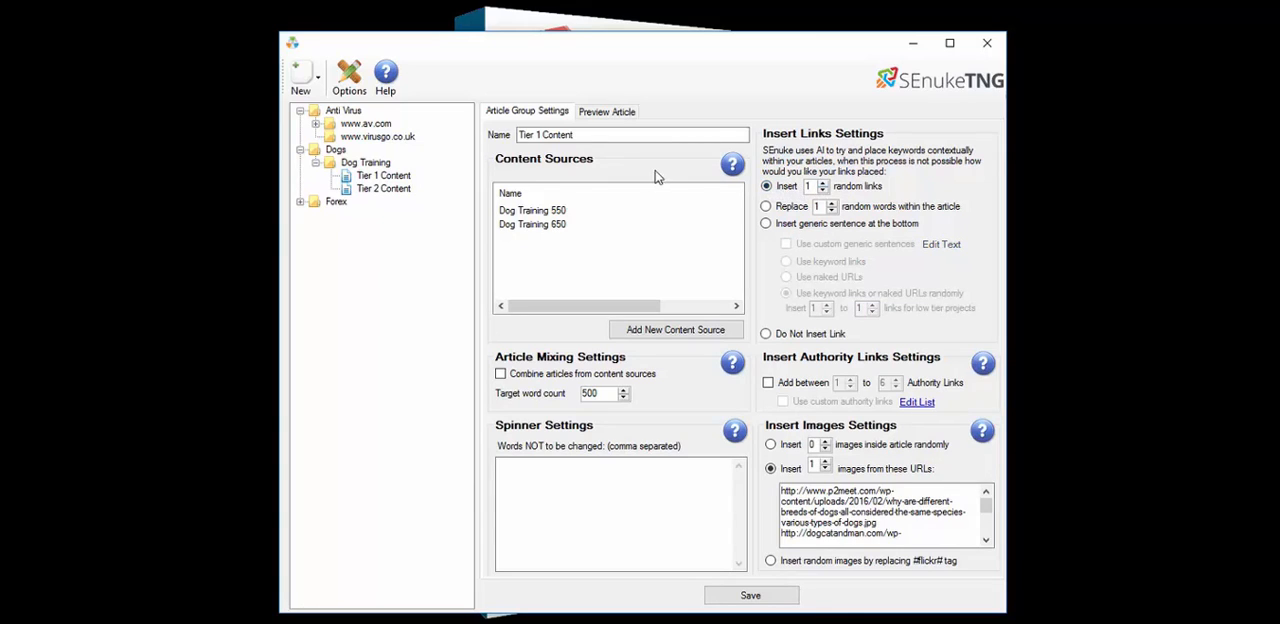
pyautogui.click(606, 112)
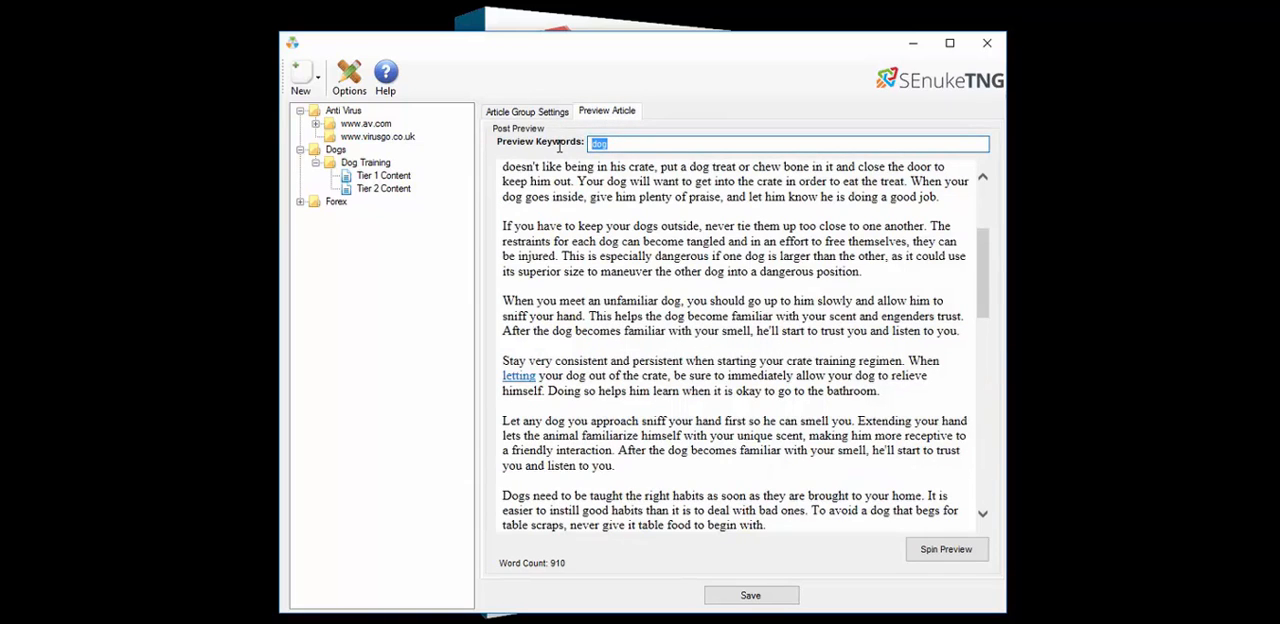
pyautogui.write('or')
pyautogui.click(945, 550)
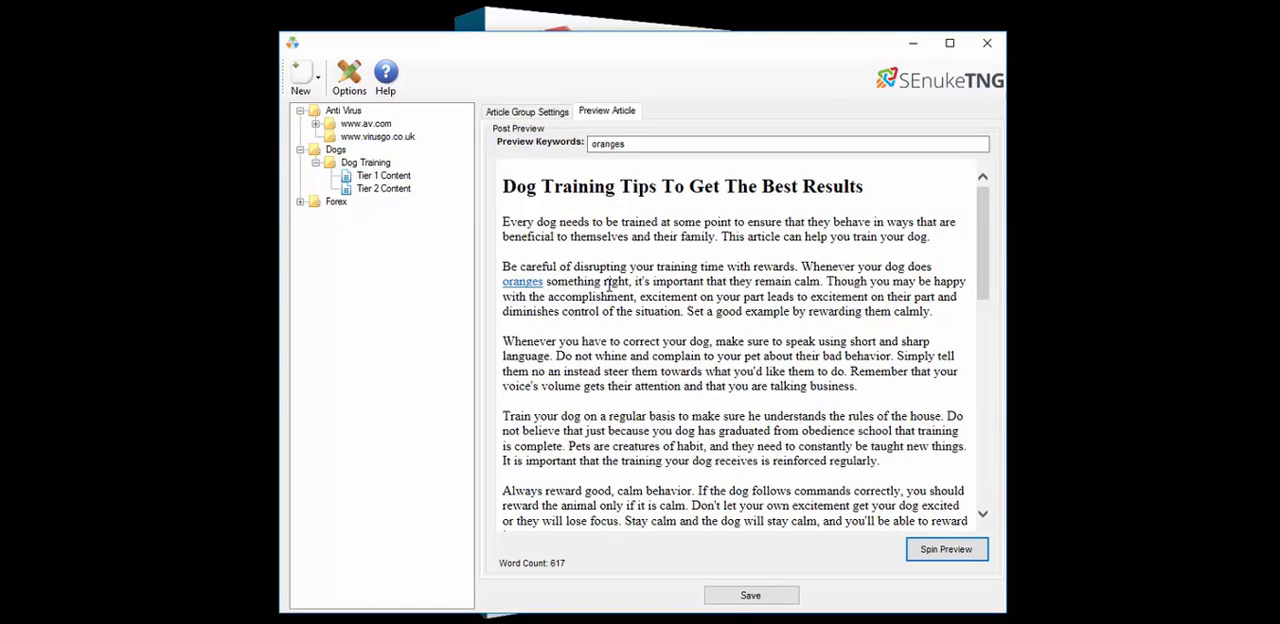
# Switch link insertion to replacing one random word within the article and spin another preview
pyautogui.click(534, 114)
pyautogui.click(766, 206)
pyautogui.click(606, 111)
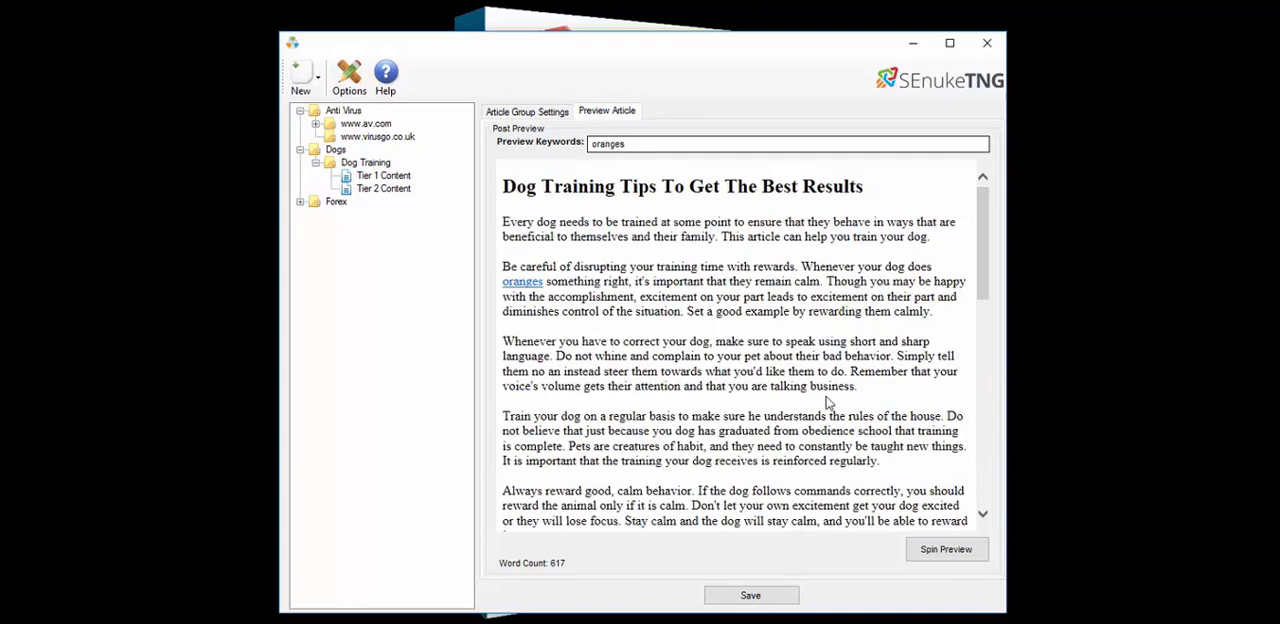
pyautogui.click(946, 549)
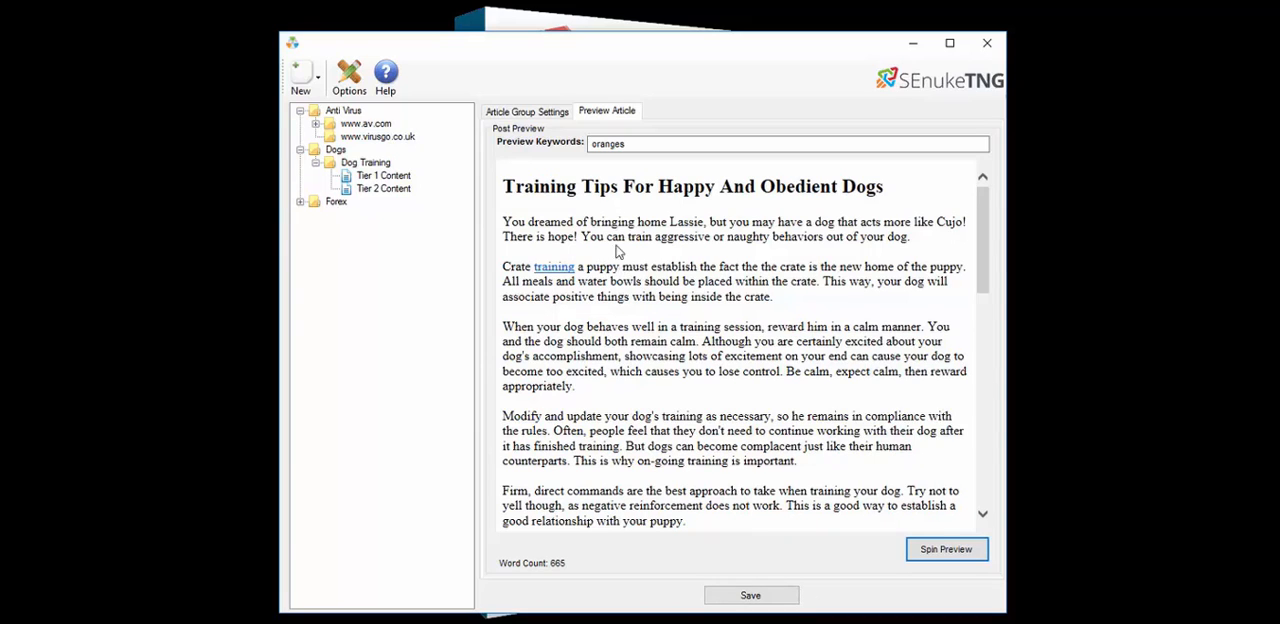
# Choose a generic sentence at the bottom using keyword links, then spin a preview and scroll through it
pyautogui.click(553, 113)
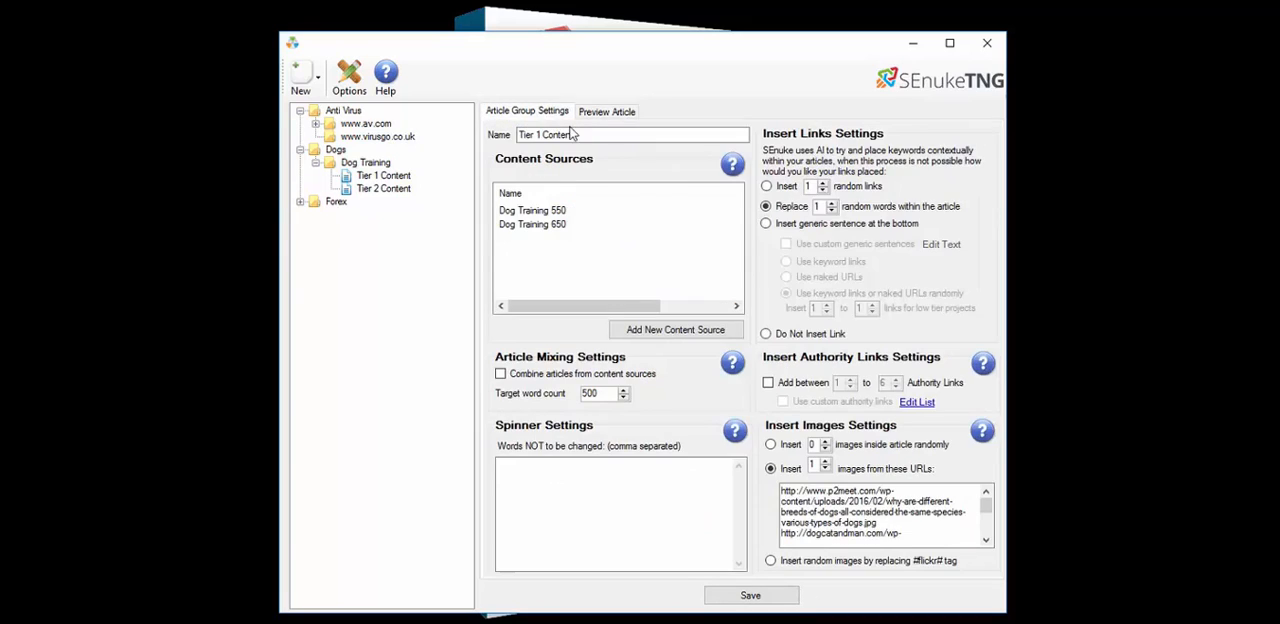
pyautogui.click(768, 225)
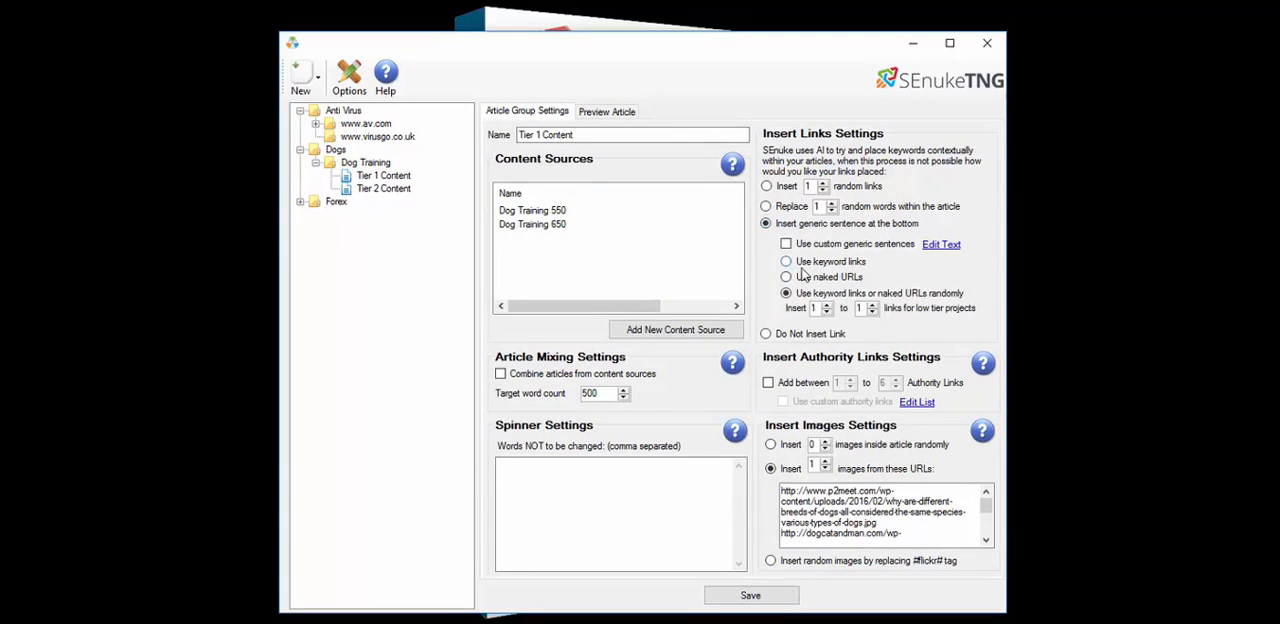
pyautogui.click(786, 261)
pyautogui.click(605, 112)
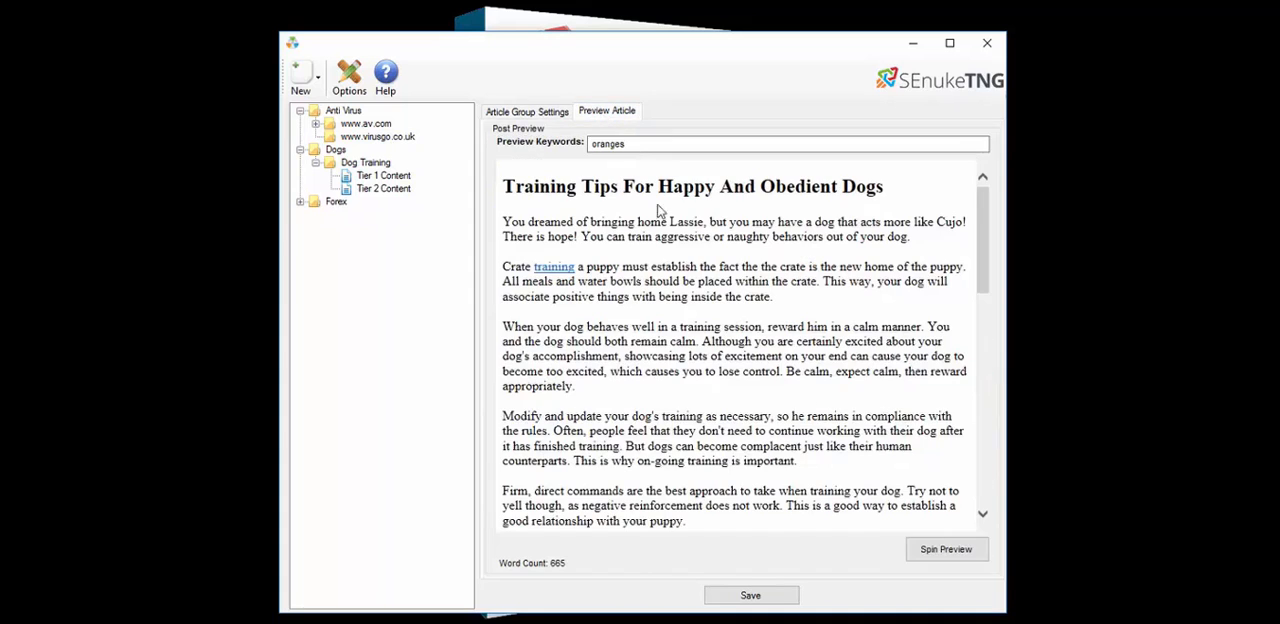
pyautogui.click(945, 546)
pyautogui.scroll(-6, 643, 290)
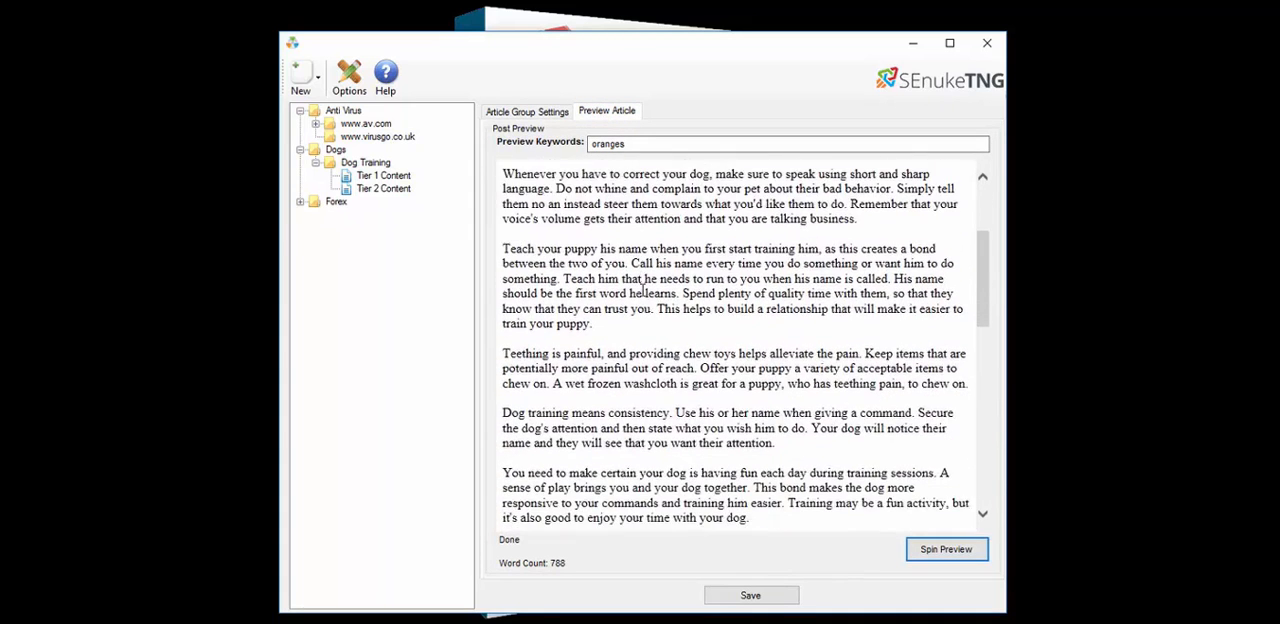
pyautogui.scroll(-9, 643, 290)
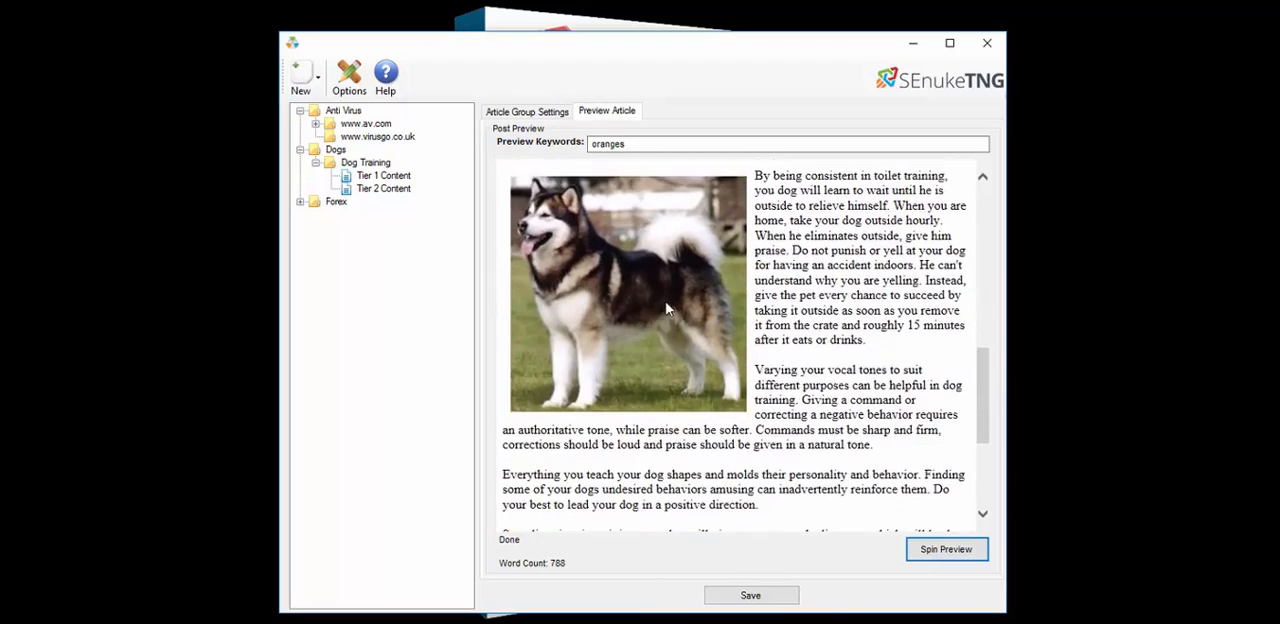
pyautogui.scroll(-3, 716, 318)
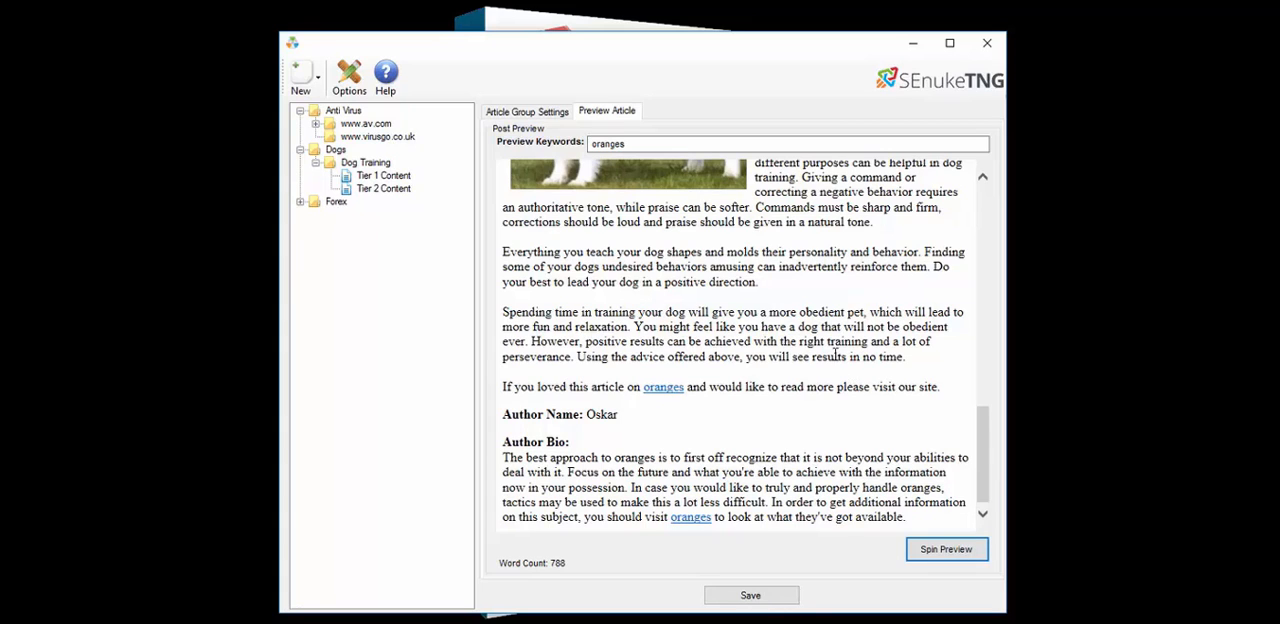
pyautogui.scroll(5, 835, 356)
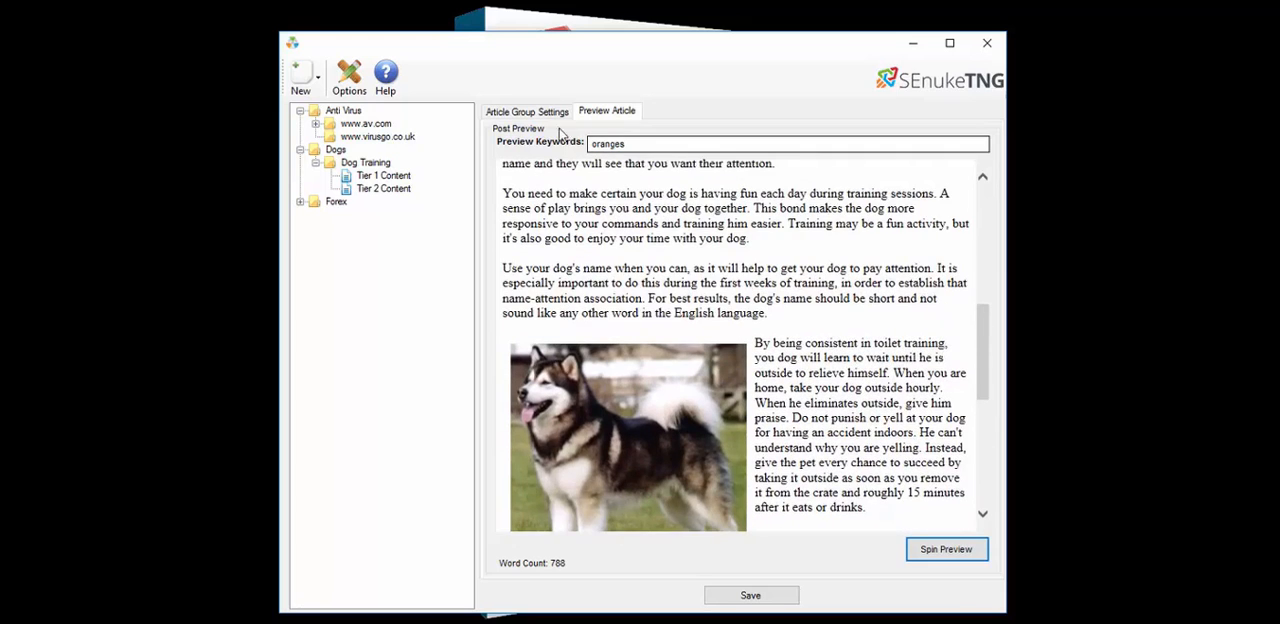
# Switch the generic sentence to use naked URLs, then spin a new preview and read its closing link
pyautogui.click(528, 113)
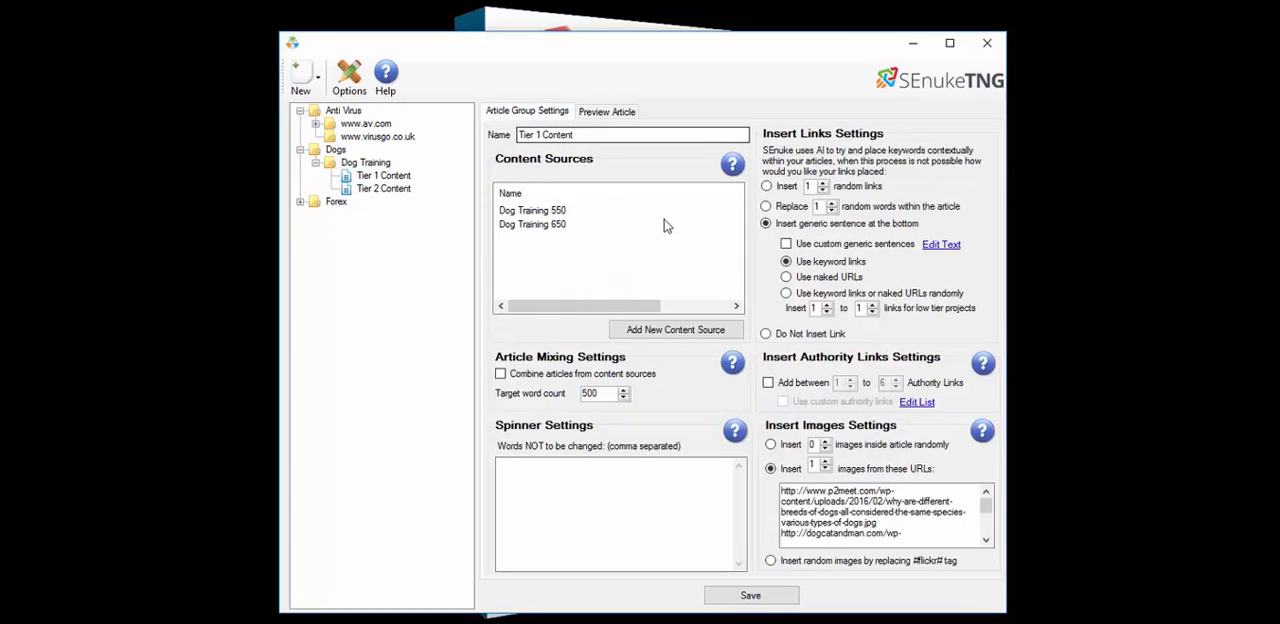
pyautogui.click(788, 278)
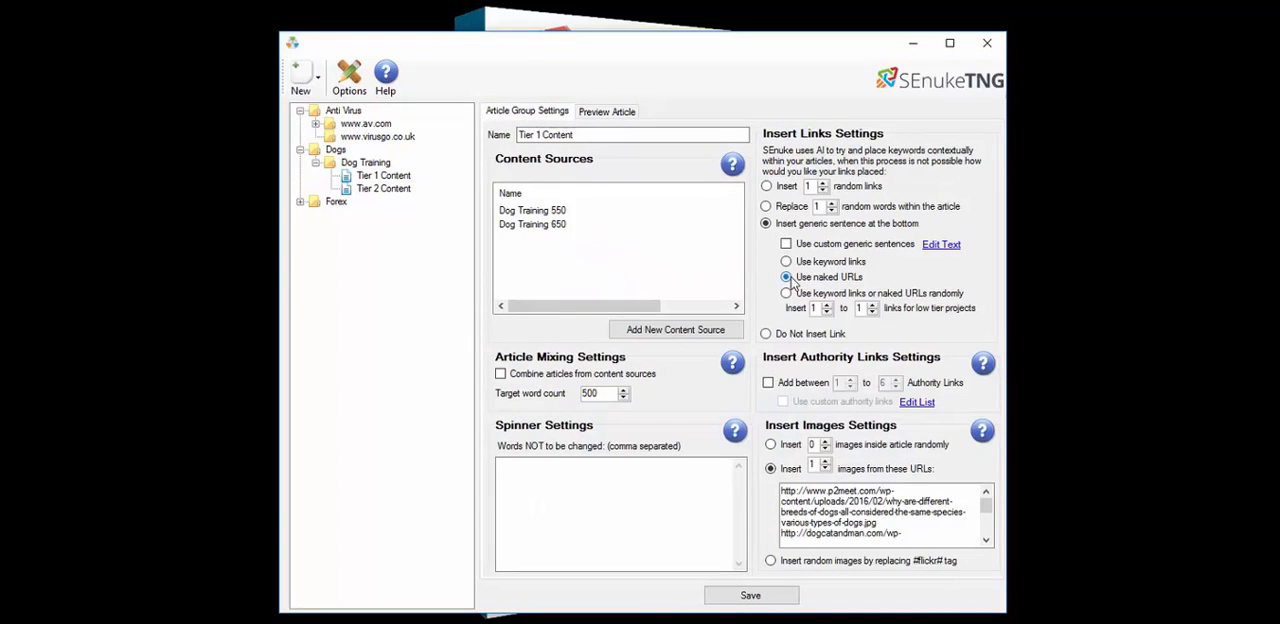
pyautogui.click(606, 112)
pyautogui.click(941, 548)
pyautogui.scroll(-10, 830, 402)
pyautogui.scroll(-15, 830, 402)
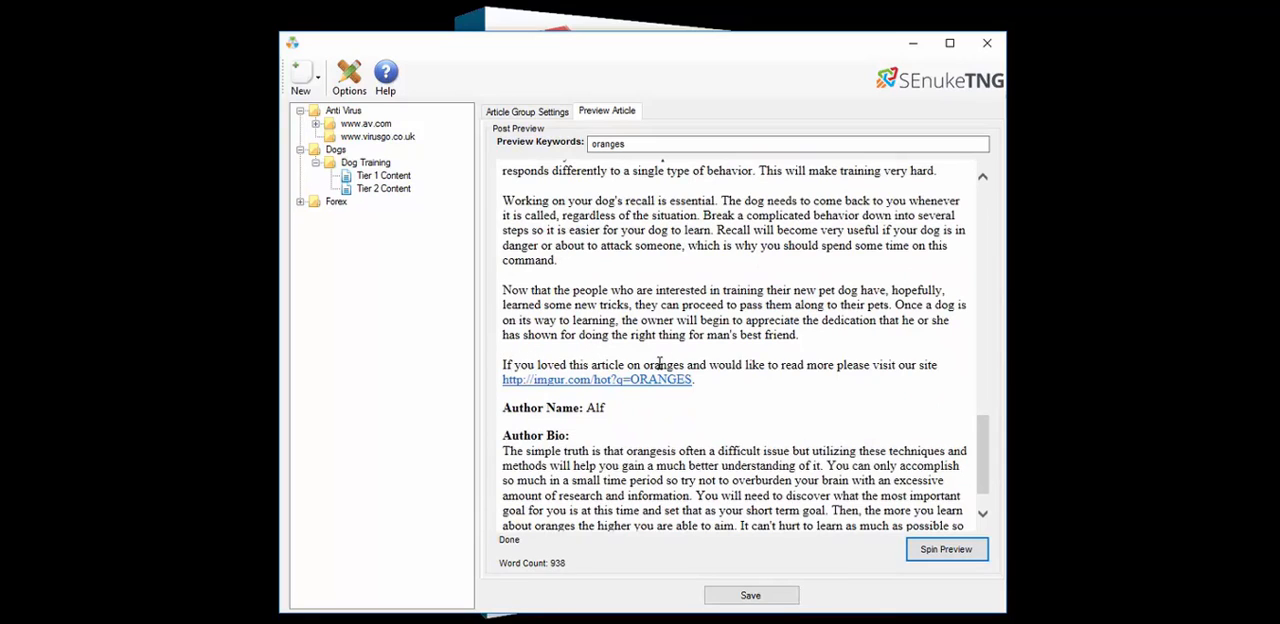
pyautogui.moveTo(650, 366); pyautogui.dragTo(688, 360)
pyautogui.click(701, 357)
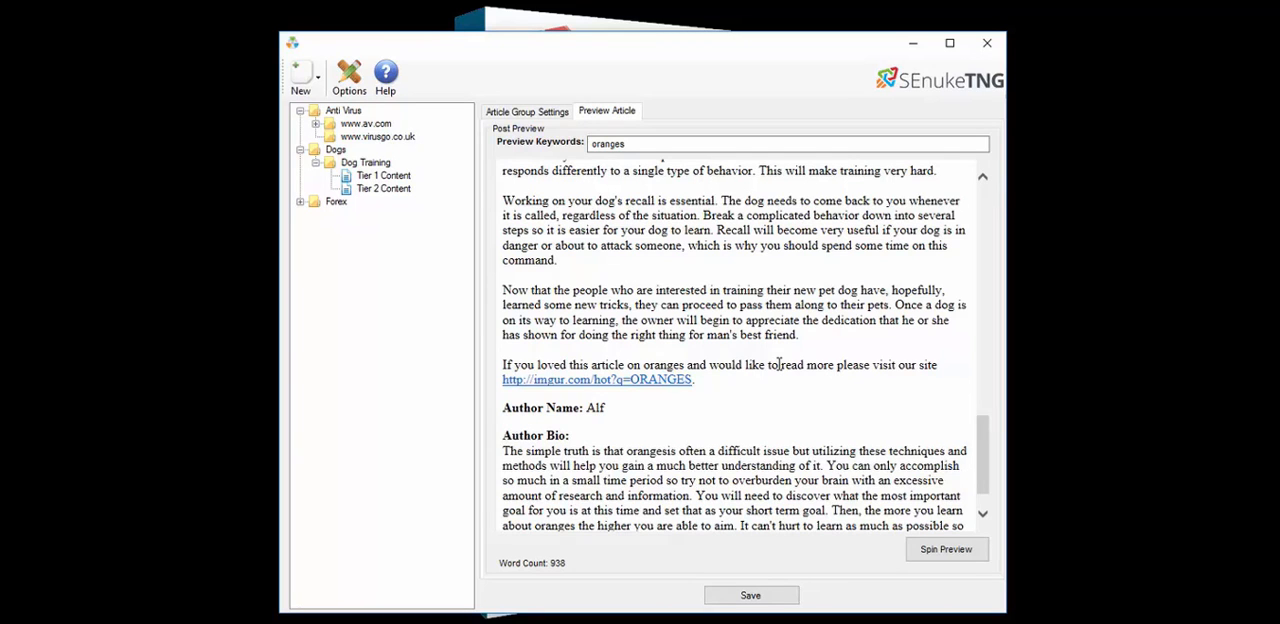
pyautogui.scroll(6, 778, 364)
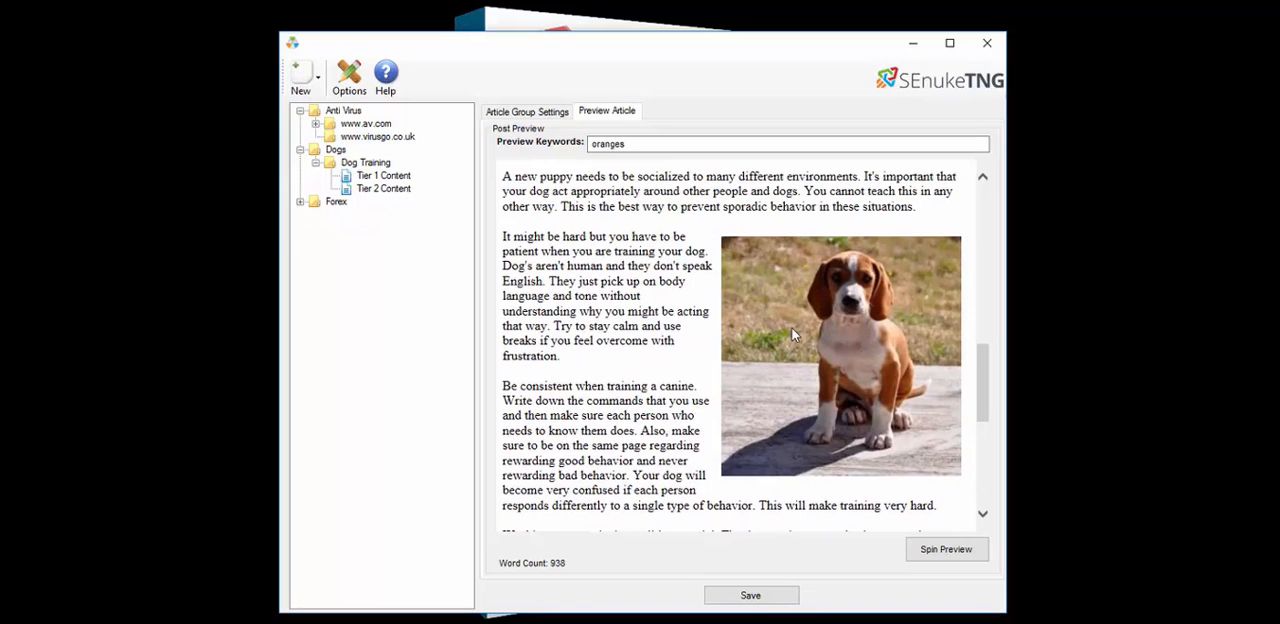
# Spin another article preview and scroll through it
pyautogui.click(942, 550)
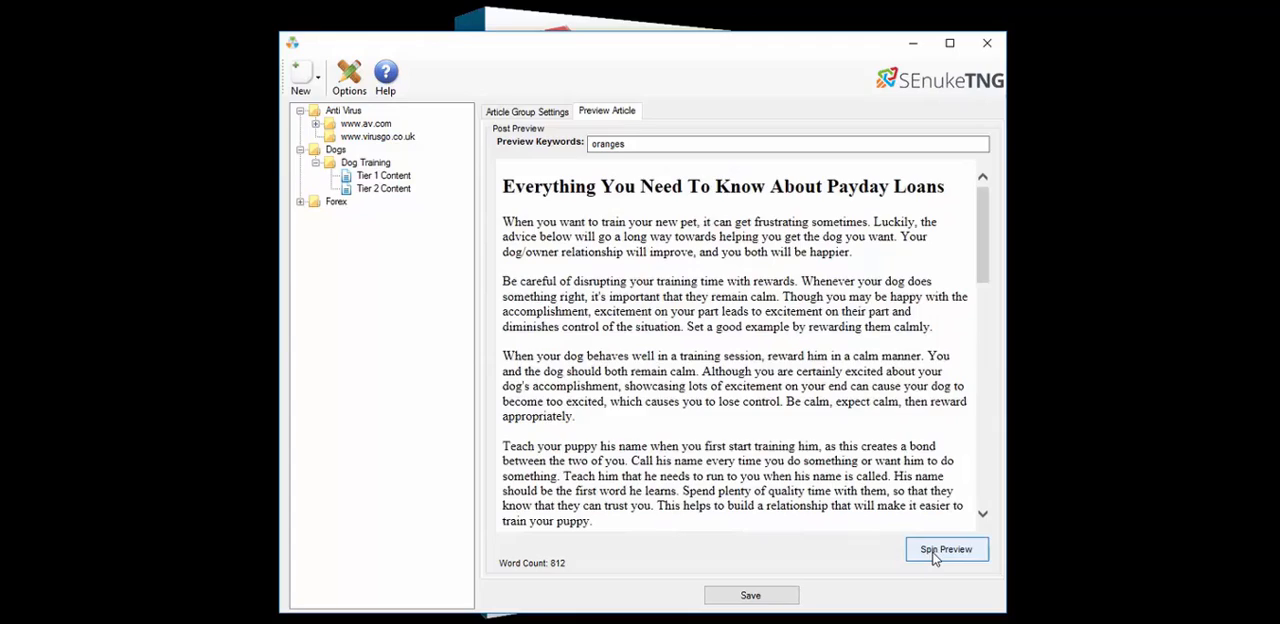
pyautogui.scroll(-7, 864, 437)
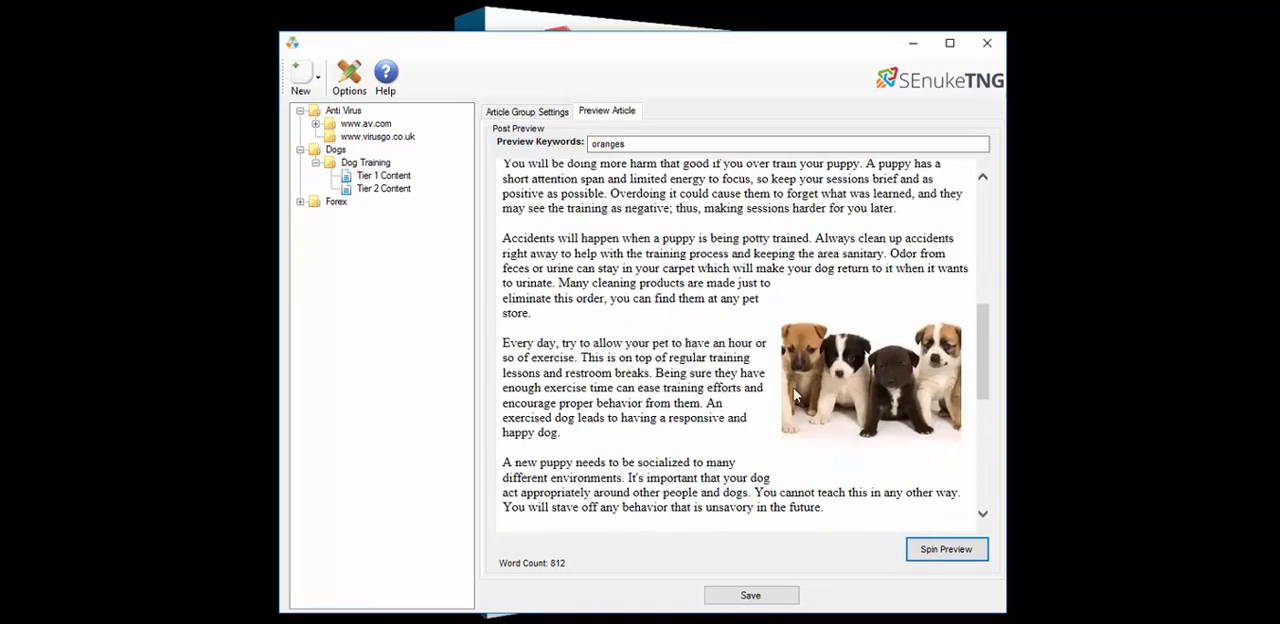
# Switch image insertion to 1 image placed randomly inside the article, then spin a preview and scroll through it
pyautogui.click(527, 111)
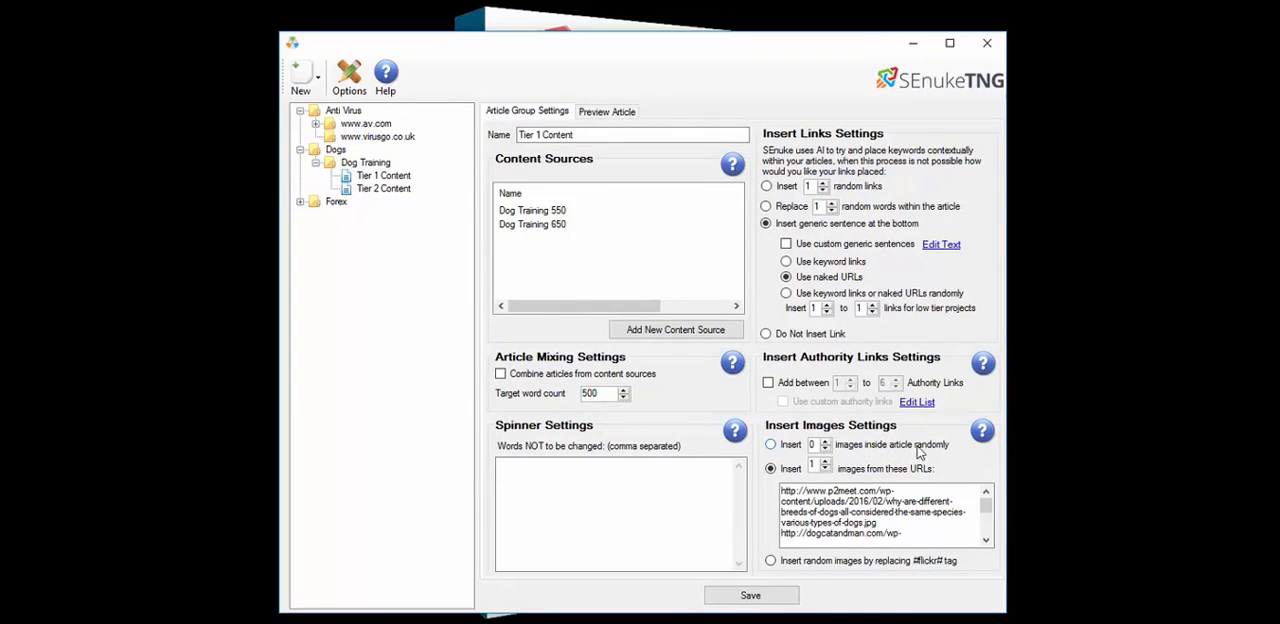
pyautogui.click(770, 444)
pyautogui.click(825, 441)
pyautogui.click(609, 113)
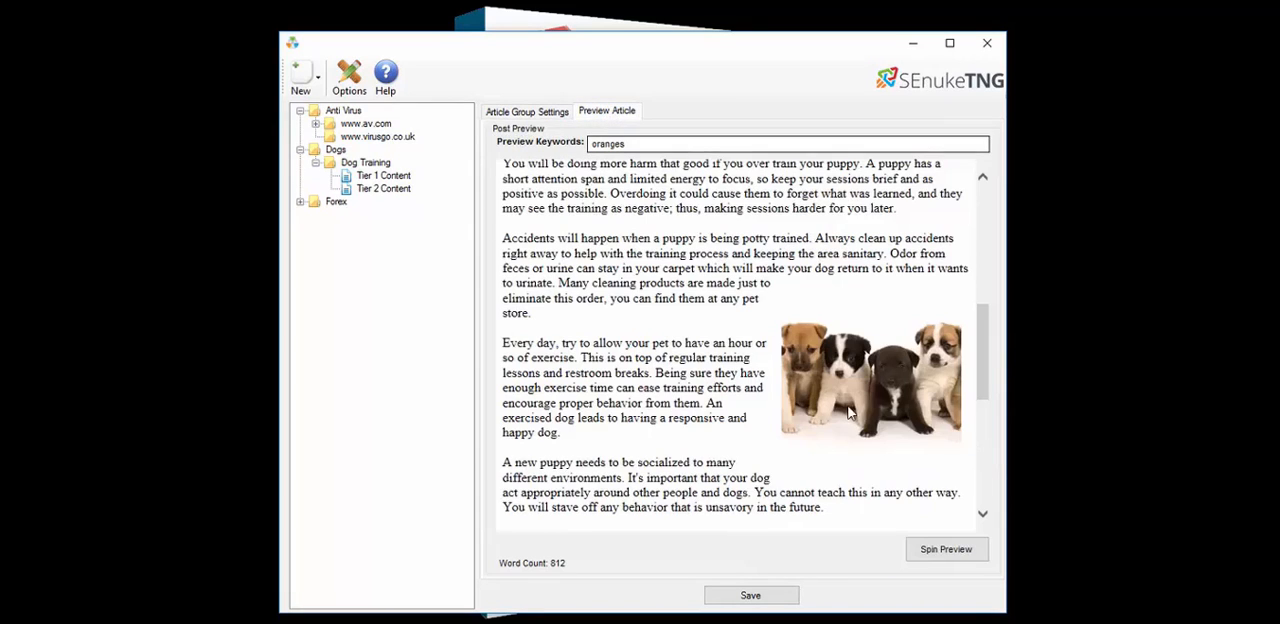
pyautogui.click(944, 549)
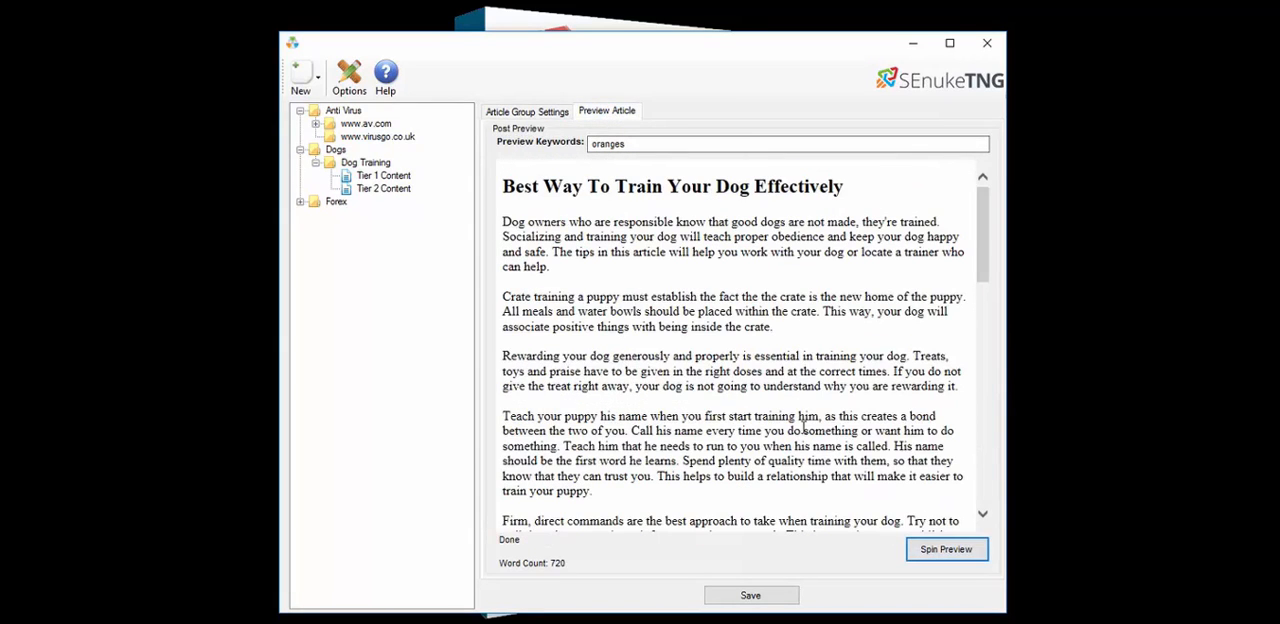
pyautogui.scroll(-6, 740, 352)
pyautogui.scroll(-7, 740, 352)
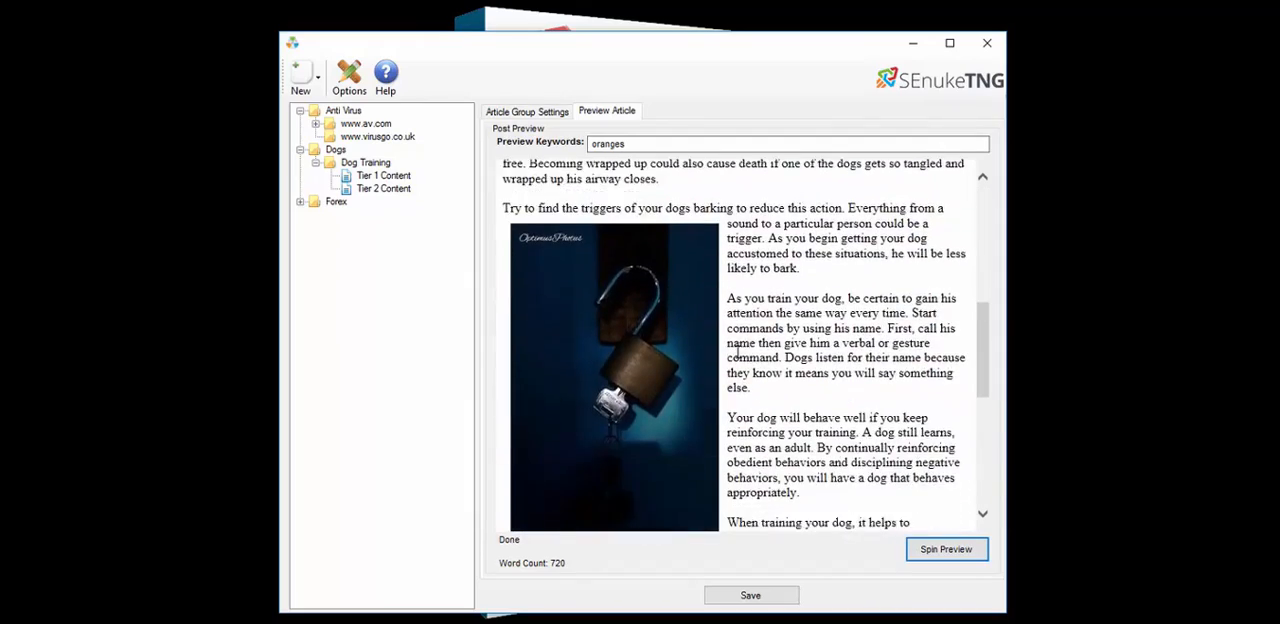
# Spin another preview and scroll down to check the inserted image
pyautogui.click(922, 548)
pyautogui.scroll(-10, 760, 352)
pyautogui.scroll(-3, 760, 352)
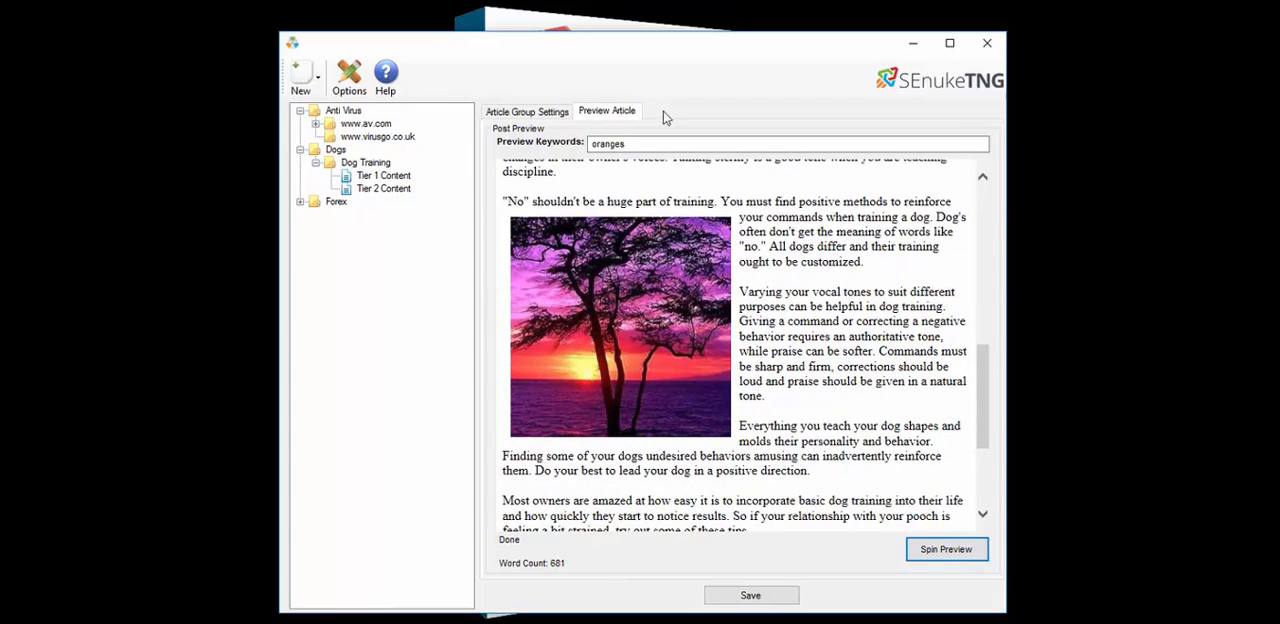
# Switch image insertion back to images from the listed URLs, then spin a preview and scroll through it
pyautogui.click(557, 114)
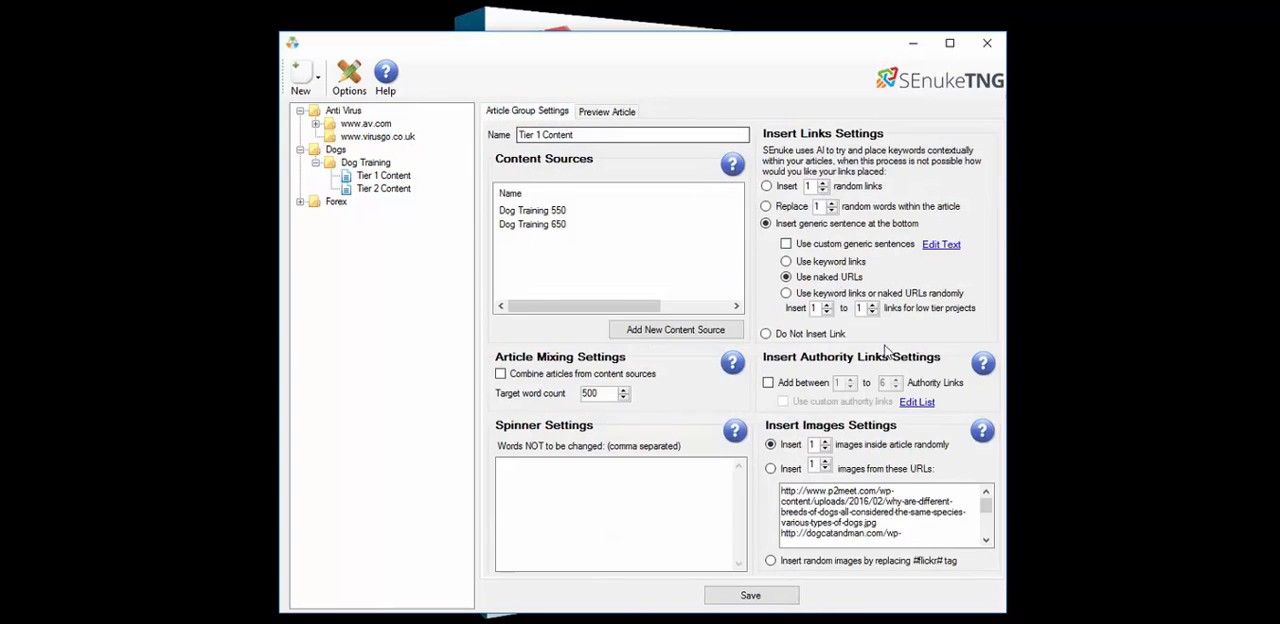
pyautogui.click(771, 469)
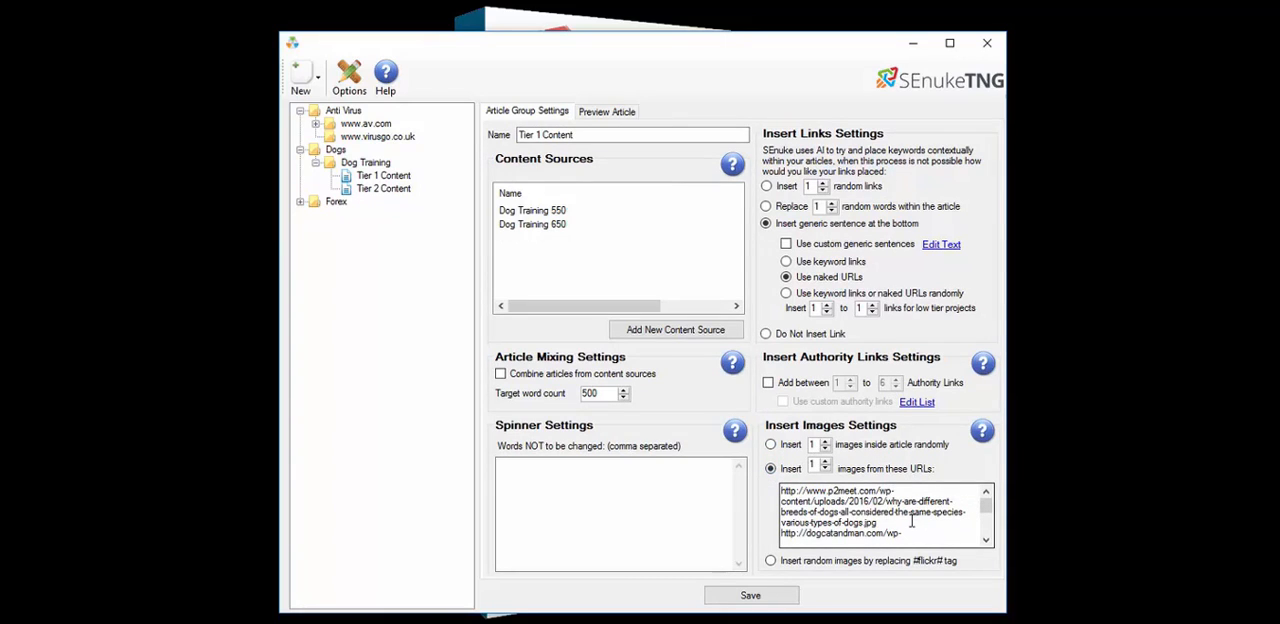
pyautogui.click(607, 113)
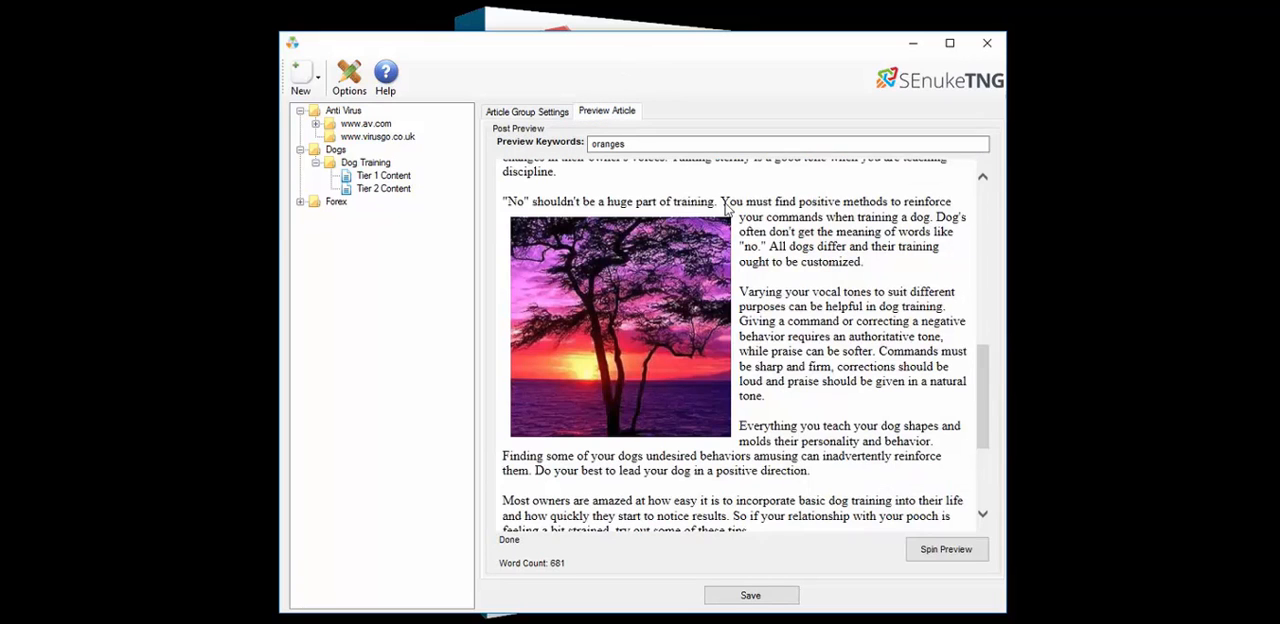
pyautogui.click(946, 550)
pyautogui.scroll(-4, 708, 348)
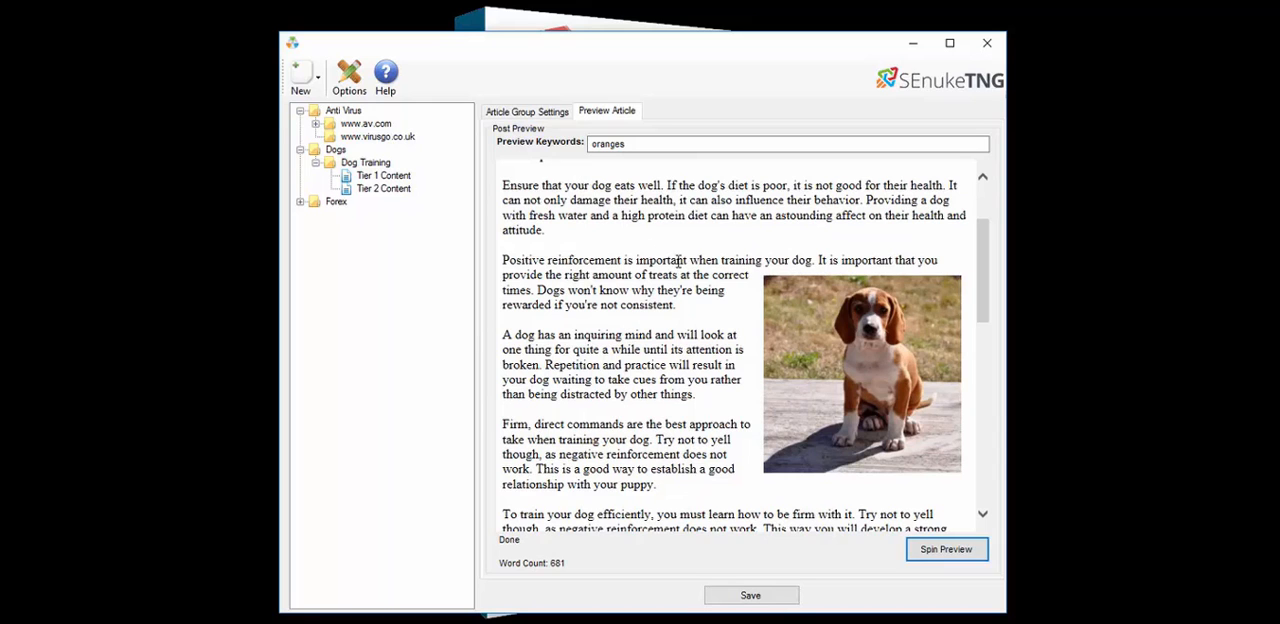
# Spin another preview, scroll through its images, and return to the article group settings
pyautogui.click(930, 552)
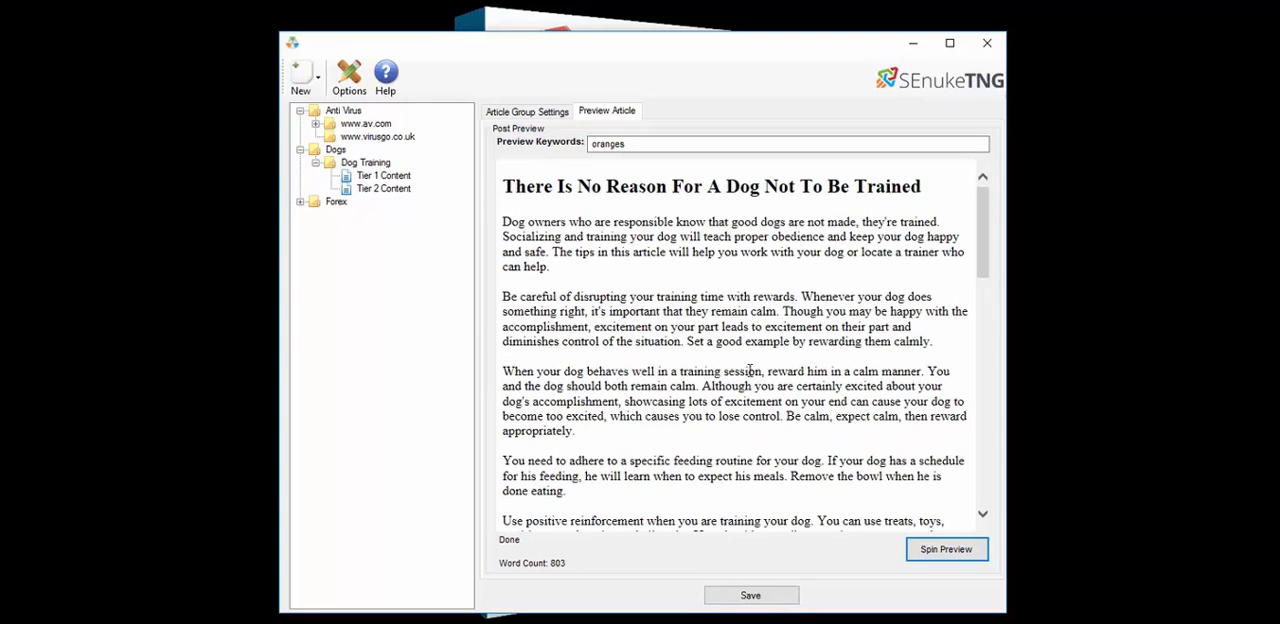
pyautogui.scroll(-5, 743, 369)
pyautogui.scroll(-3, 743, 369)
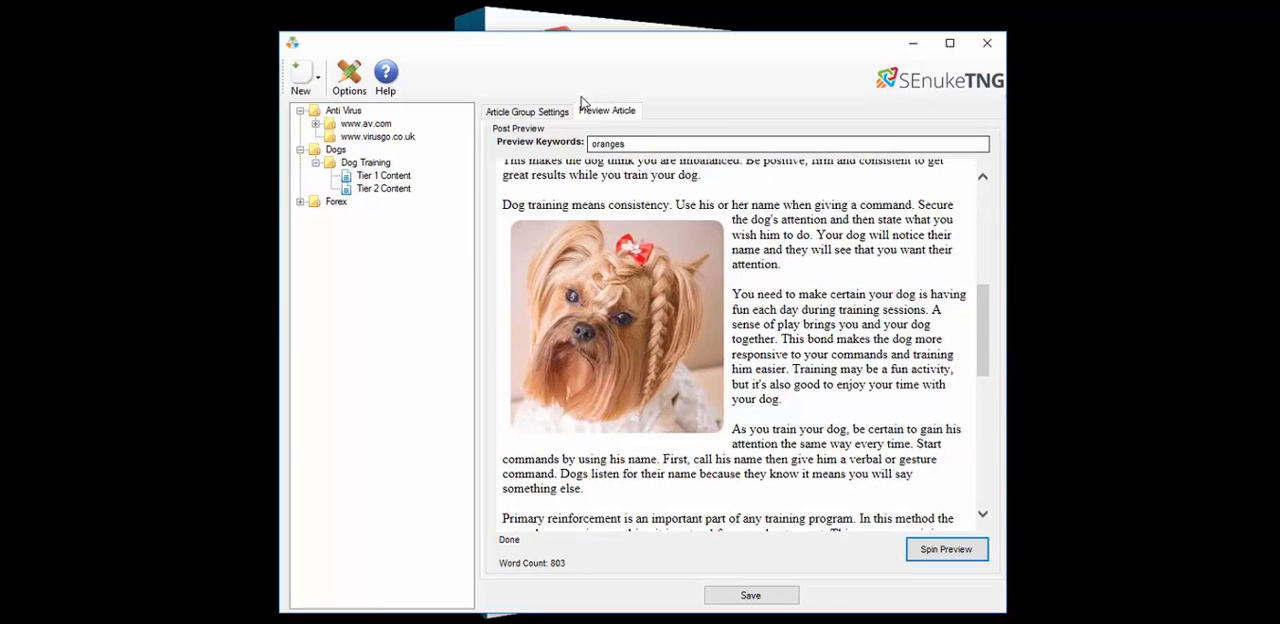
pyautogui.click(535, 111)
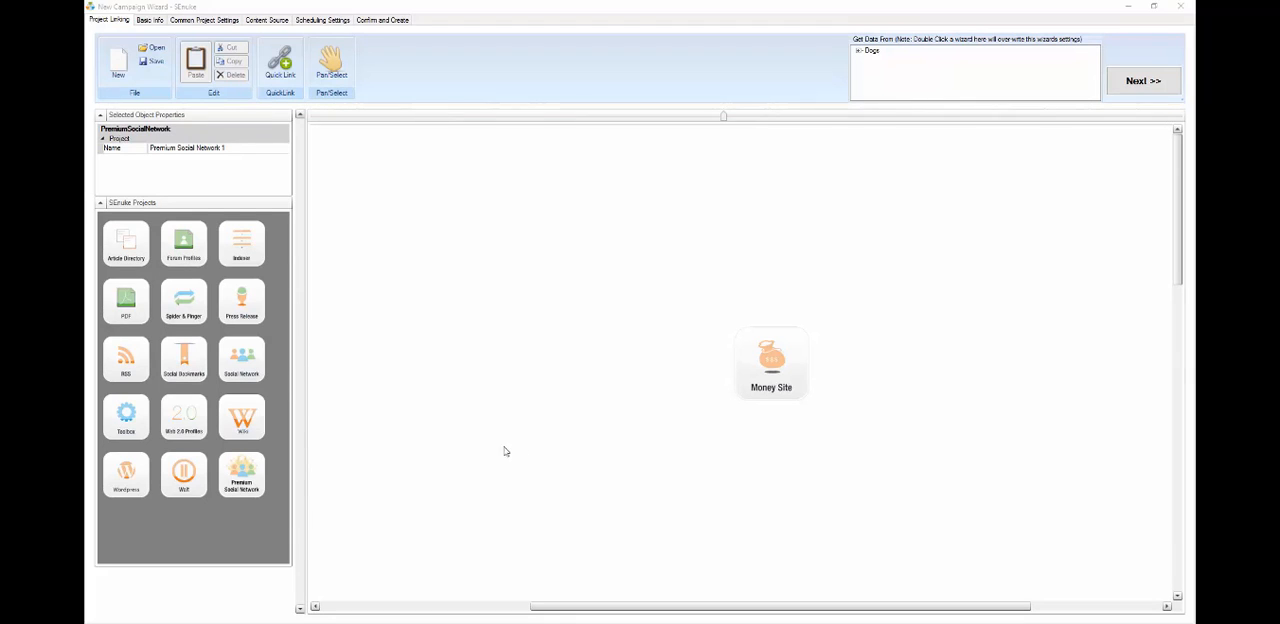
# Add a Premium Social Network node to the diagram, linking a Social Network into it and it into the Money Site
pyautogui.moveTo(237, 478); pyautogui.dragTo(657, 367)
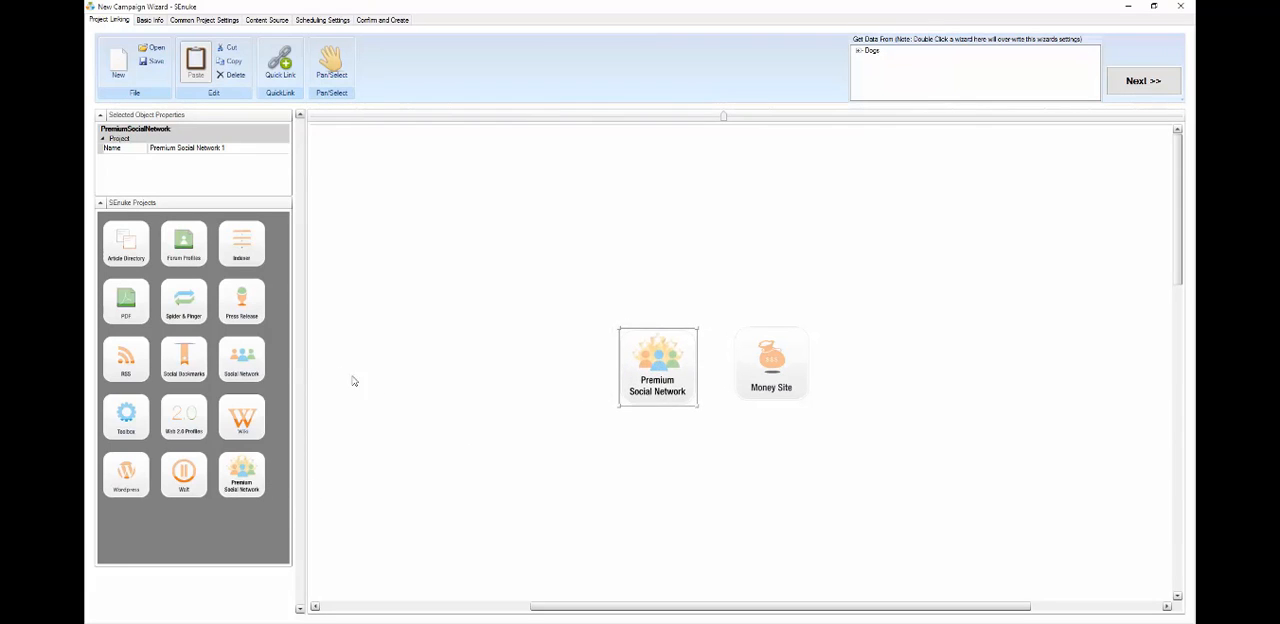
pyautogui.moveTo(651, 266); pyautogui.dragTo(656, 330)
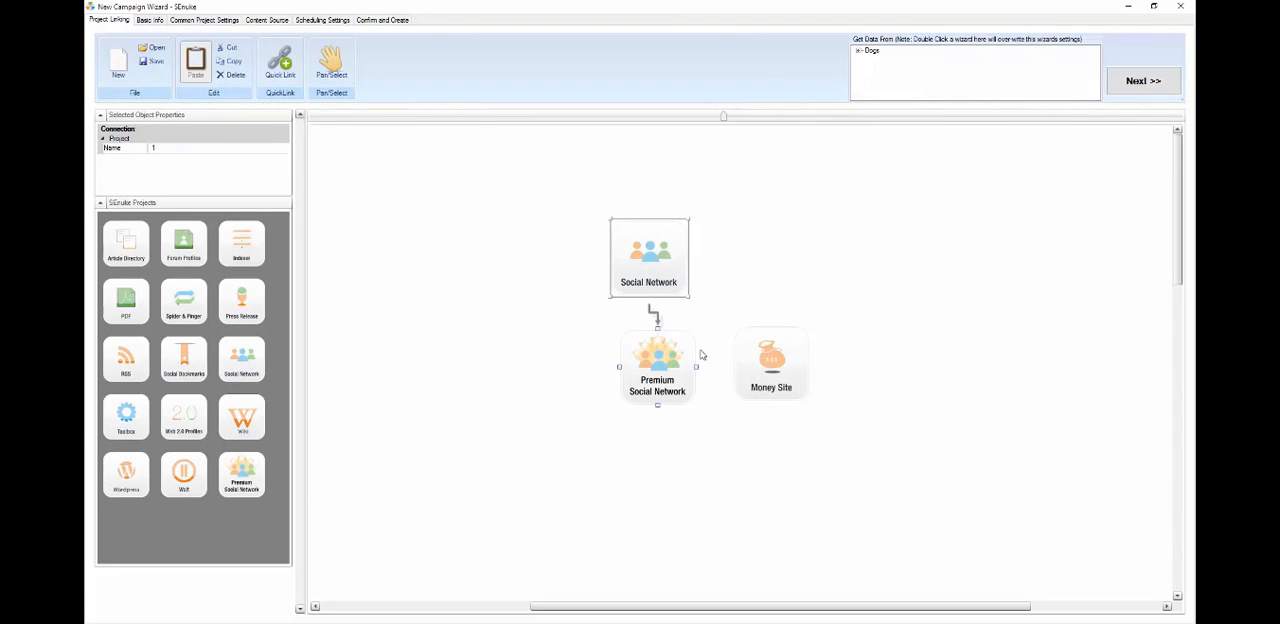
pyautogui.moveTo(716, 363); pyautogui.dragTo(768, 366)
pyautogui.click(775, 390)
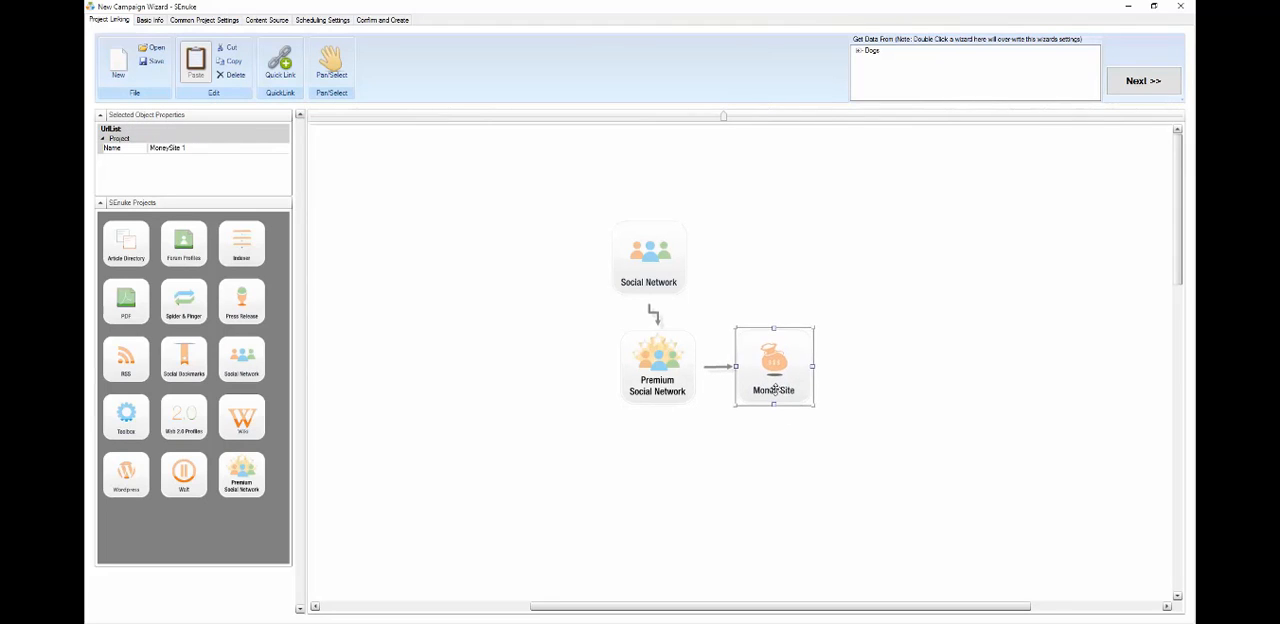
# Open the TNG - Social Skills WP.xml template into the campaign diagram
pyautogui.click(675, 363)
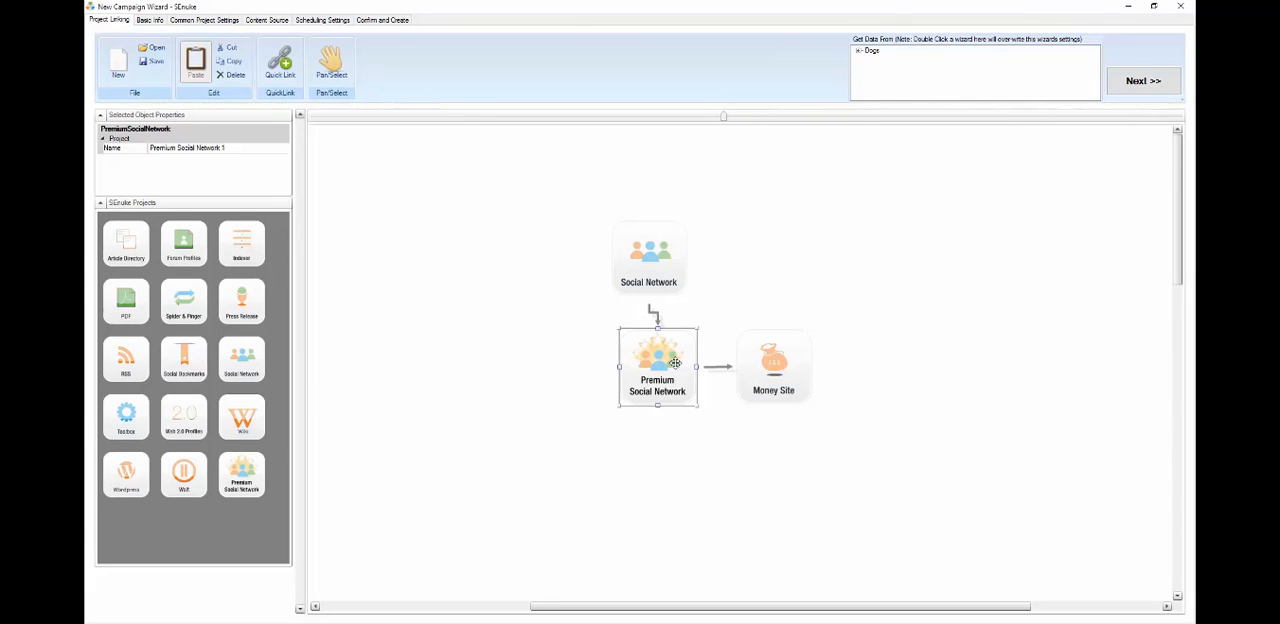
pyautogui.moveTo(660, 265); pyautogui.dragTo(667, 261)
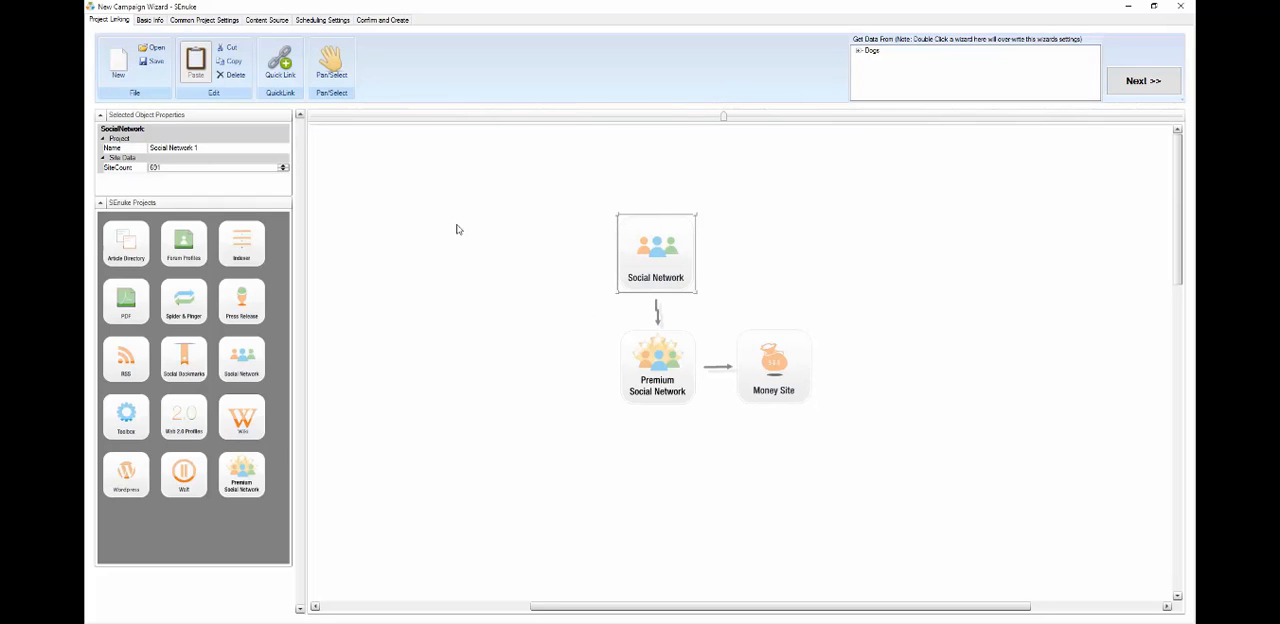
pyautogui.click(152, 48)
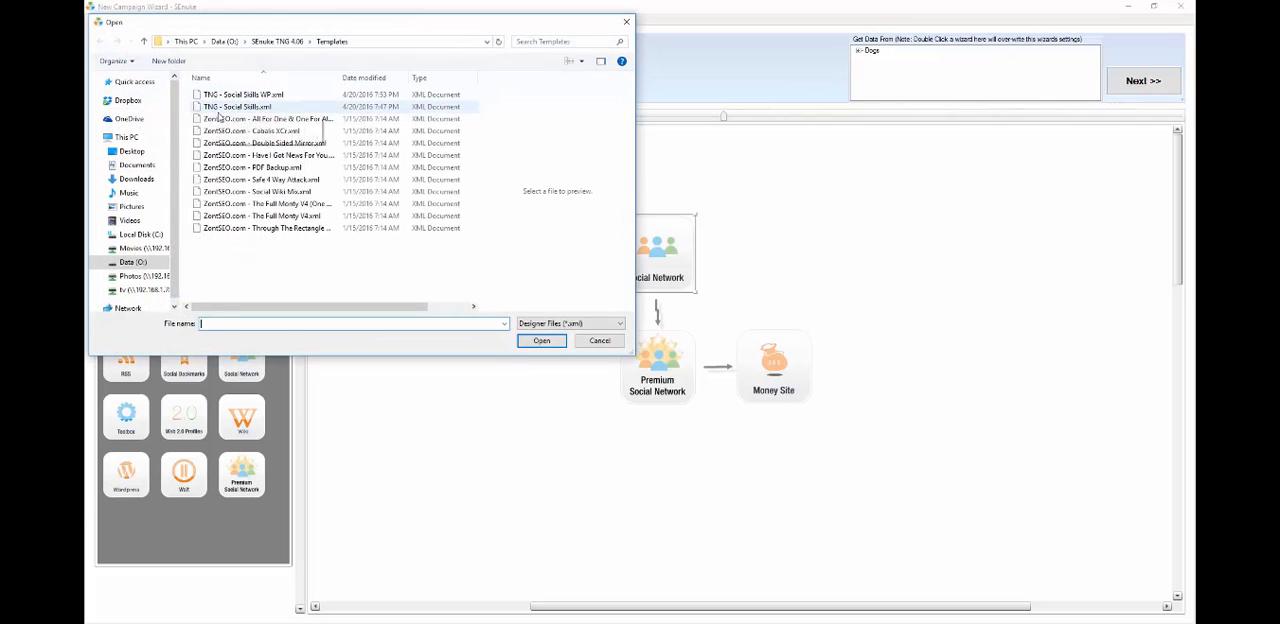
pyautogui.doubleClick(247, 96)
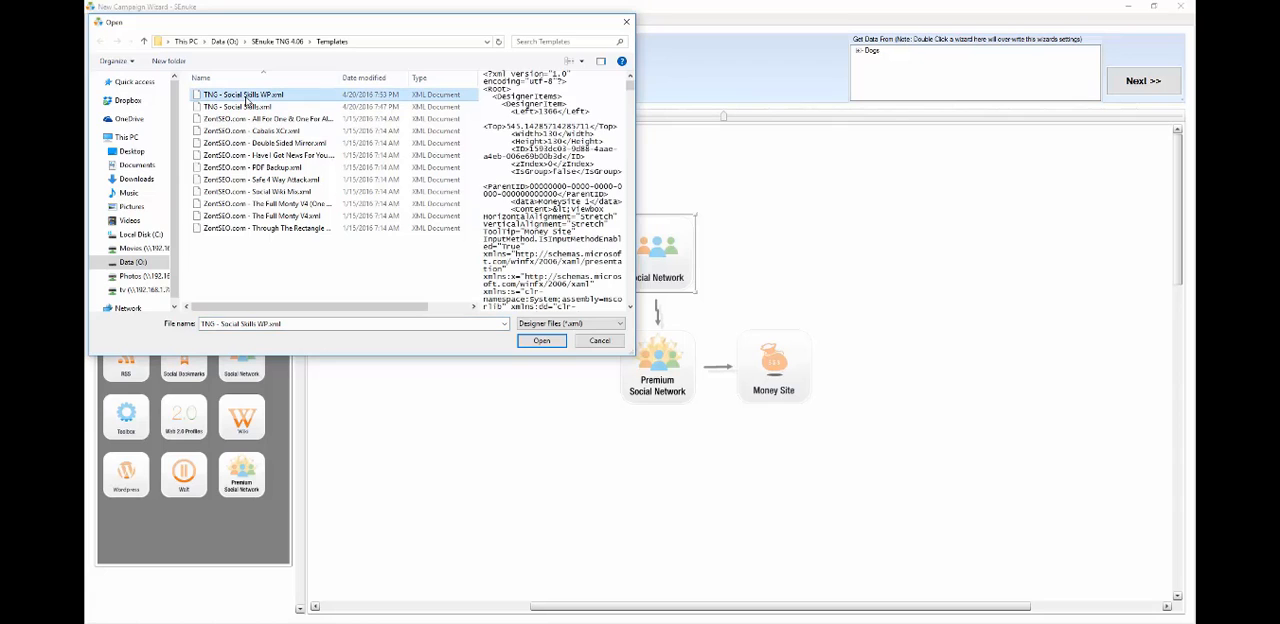
pyautogui.moveTo(724, 117); pyautogui.dragTo(645, 118)
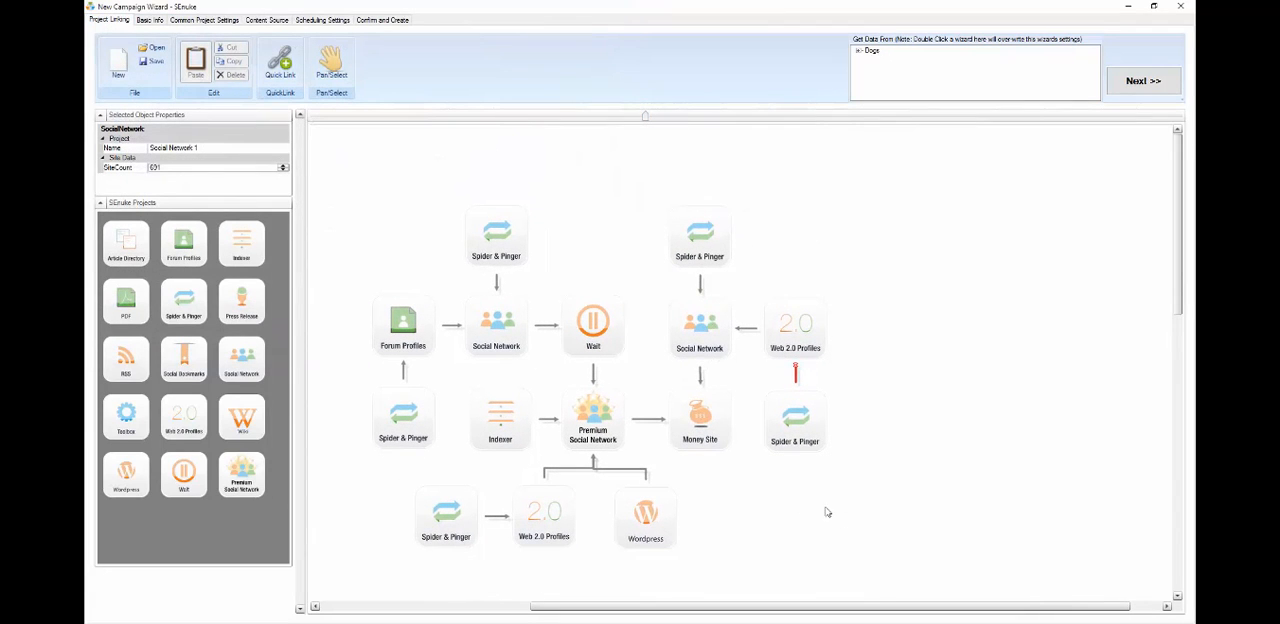
# Inspect the template's Money Site, Wordpress and Premium Social Network nodes and set the Wait node's delay to 5 days
pyautogui.click(697, 425)
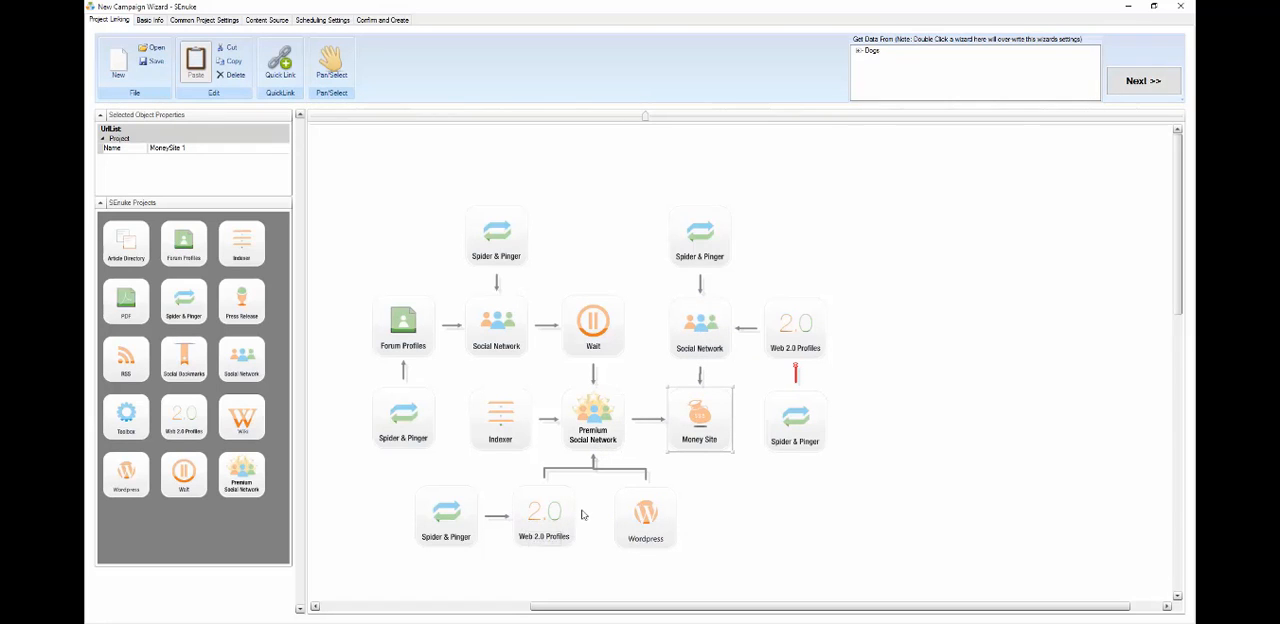
pyautogui.click(659, 516)
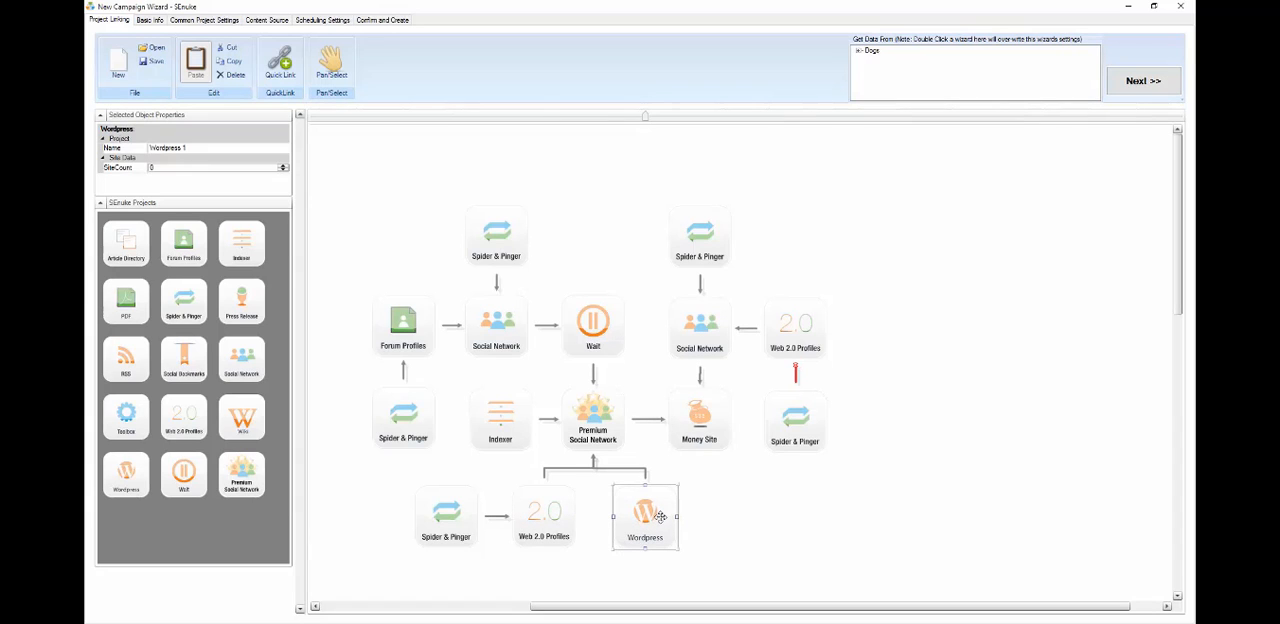
pyautogui.click(606, 310)
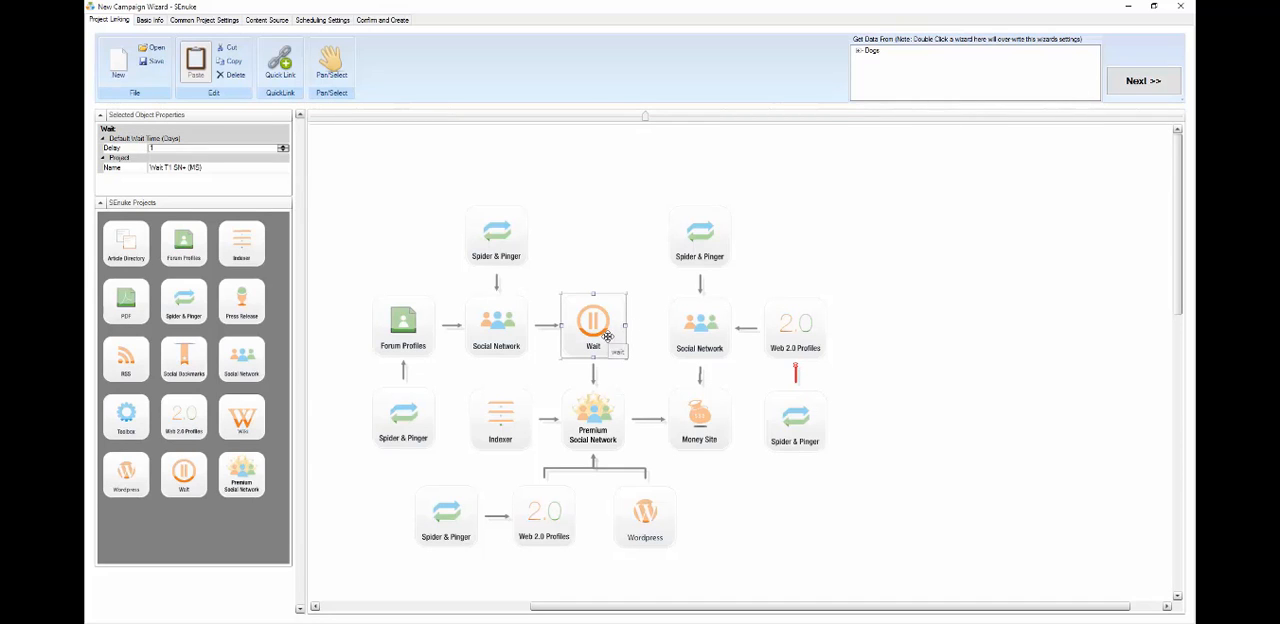
pyautogui.click(283, 146)
pyautogui.click(608, 422)
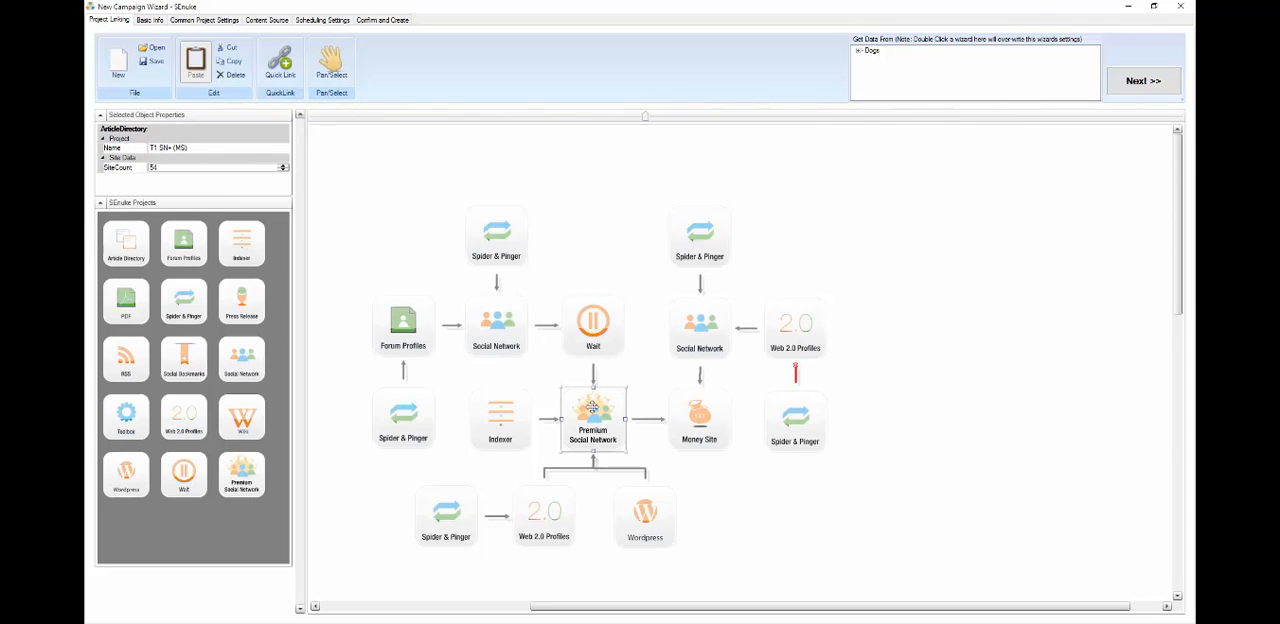
pyautogui.click(606, 334)
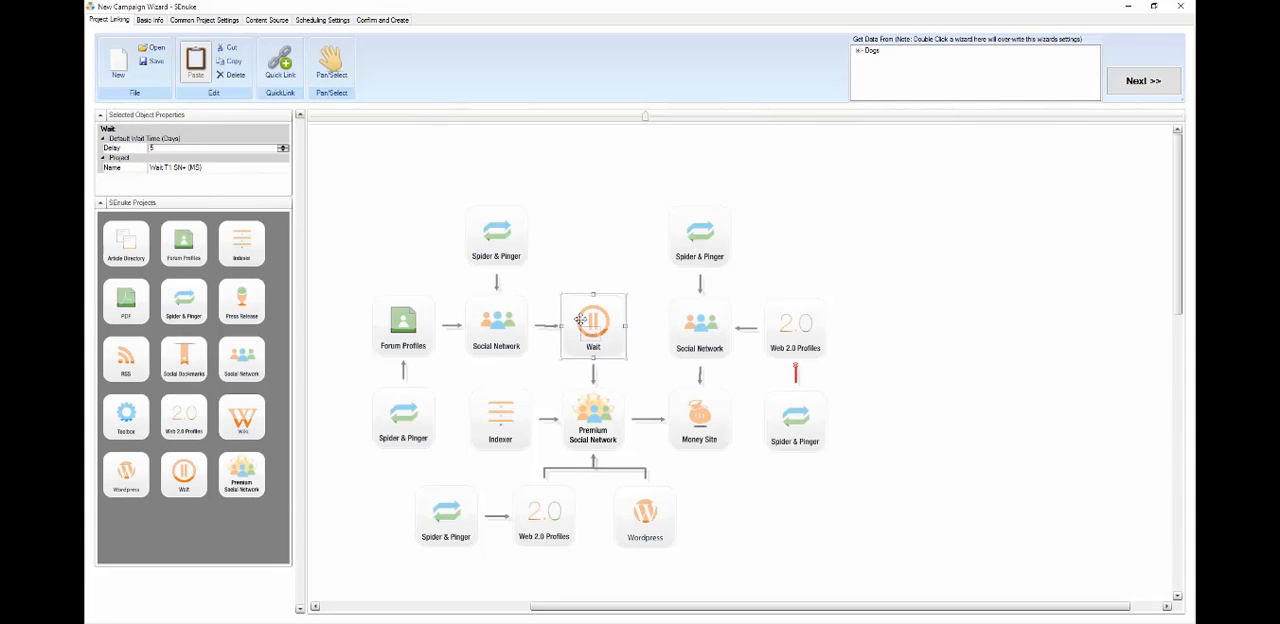
# Open the campaign's basic info and name the campaign Dog Training
pyautogui.click(522, 318)
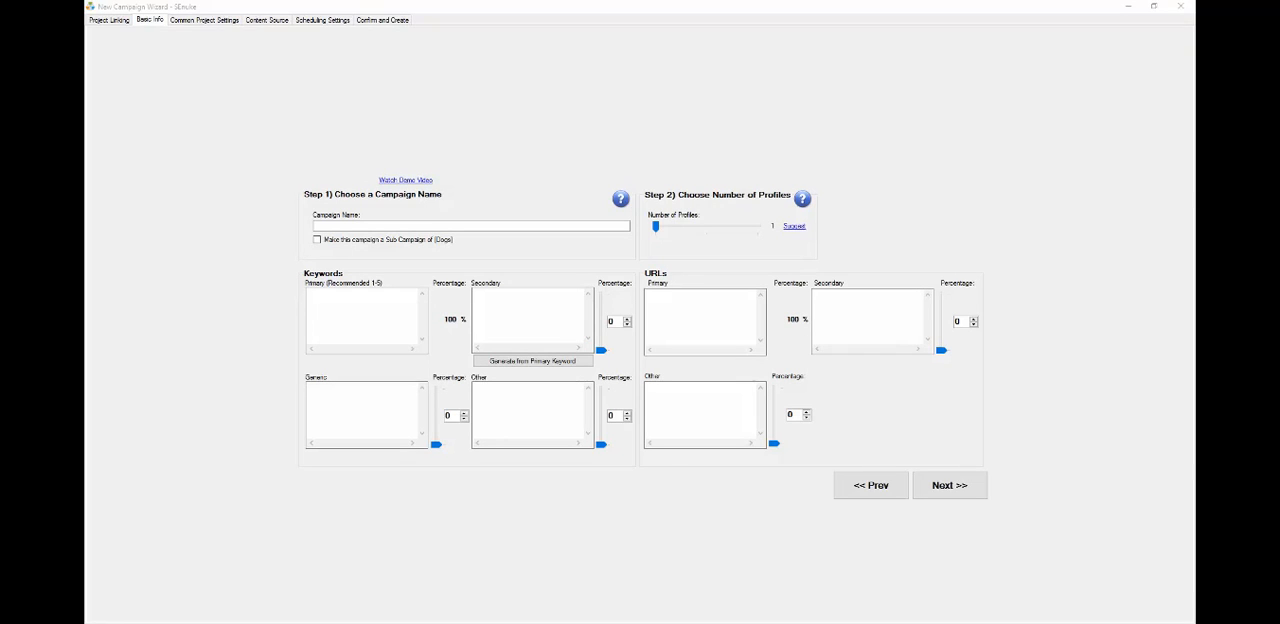
pyautogui.click(410, 224)
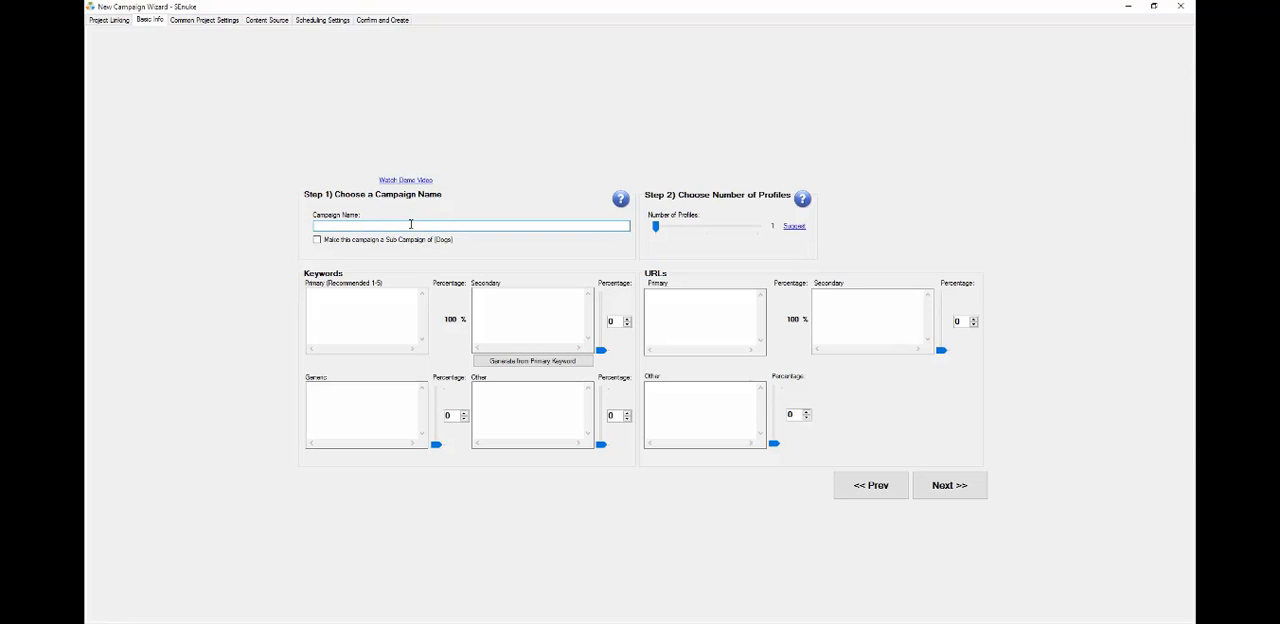
pyautogui.write('Dog Training')
# Enter dog training as the primary keyword and generate secondary keywords from it
pyautogui.click(383, 293)
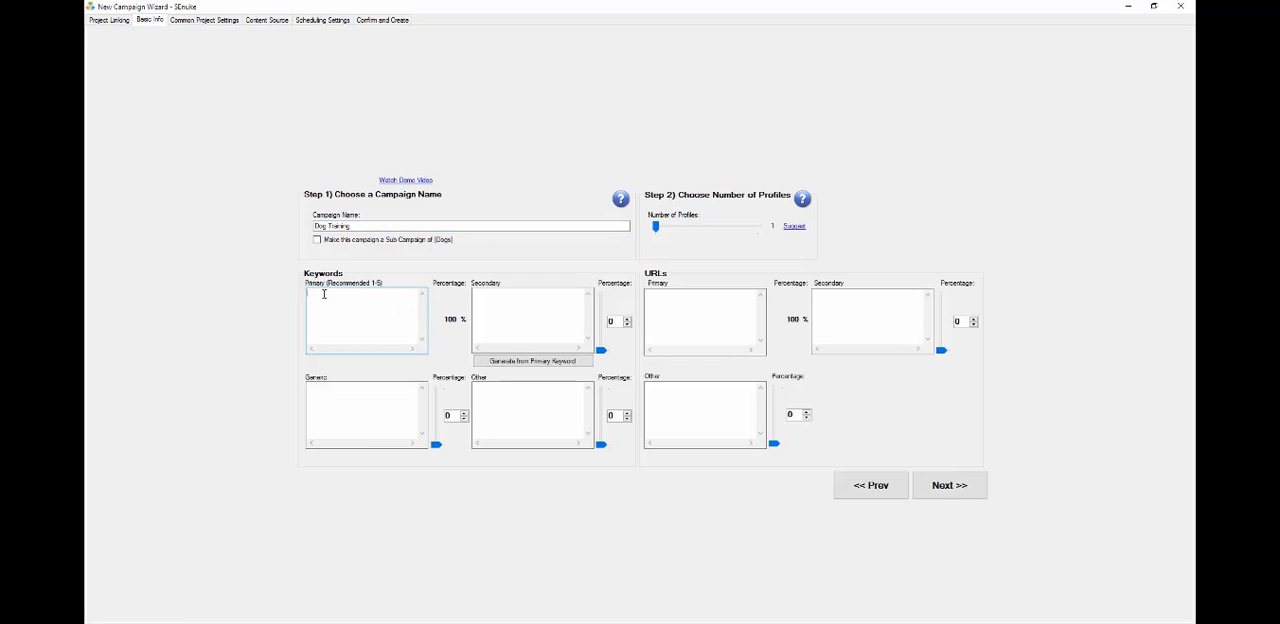
pyautogui.click(334, 397)
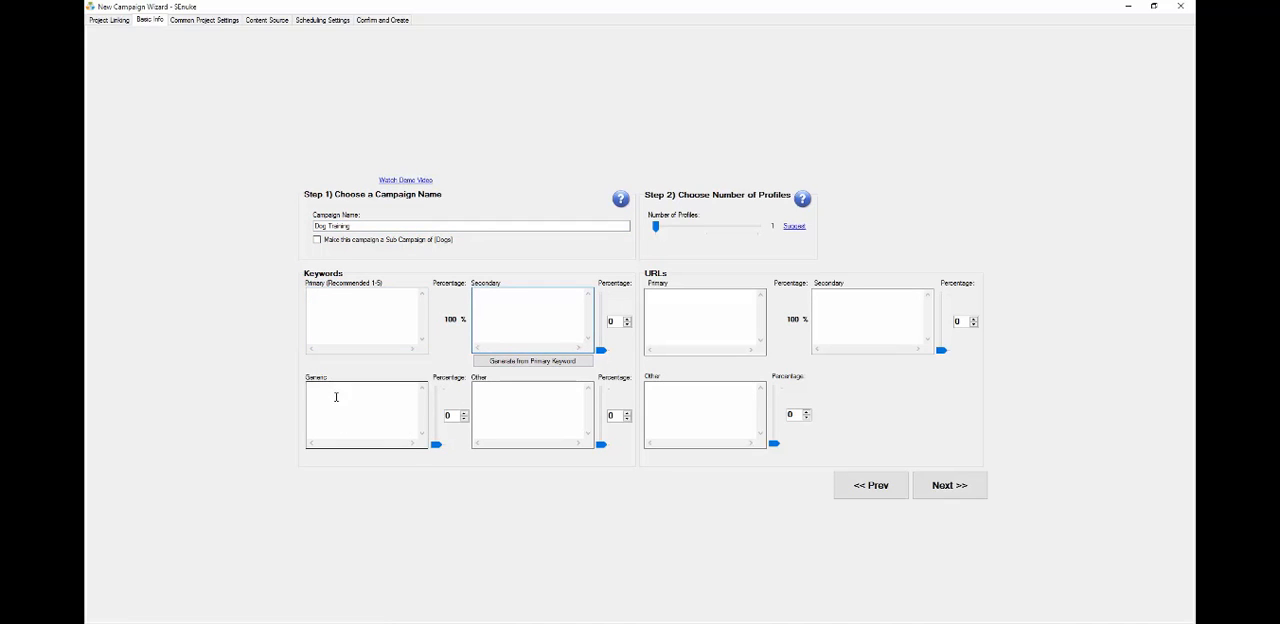
pyautogui.click(544, 399)
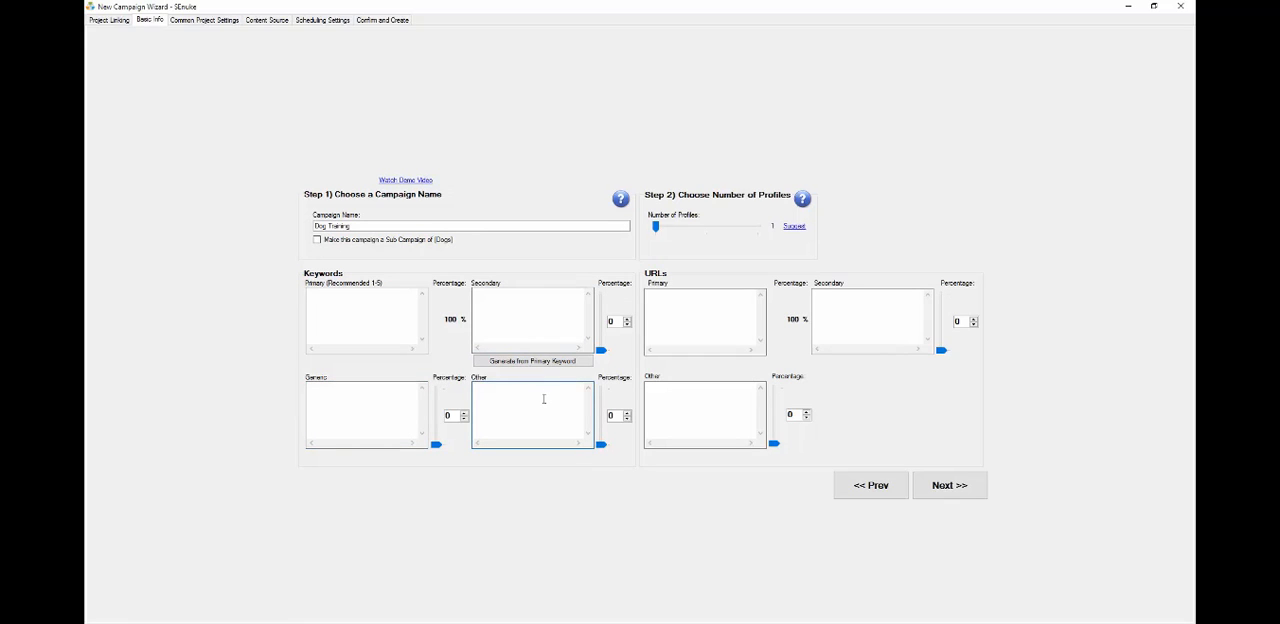
pyautogui.click(376, 320)
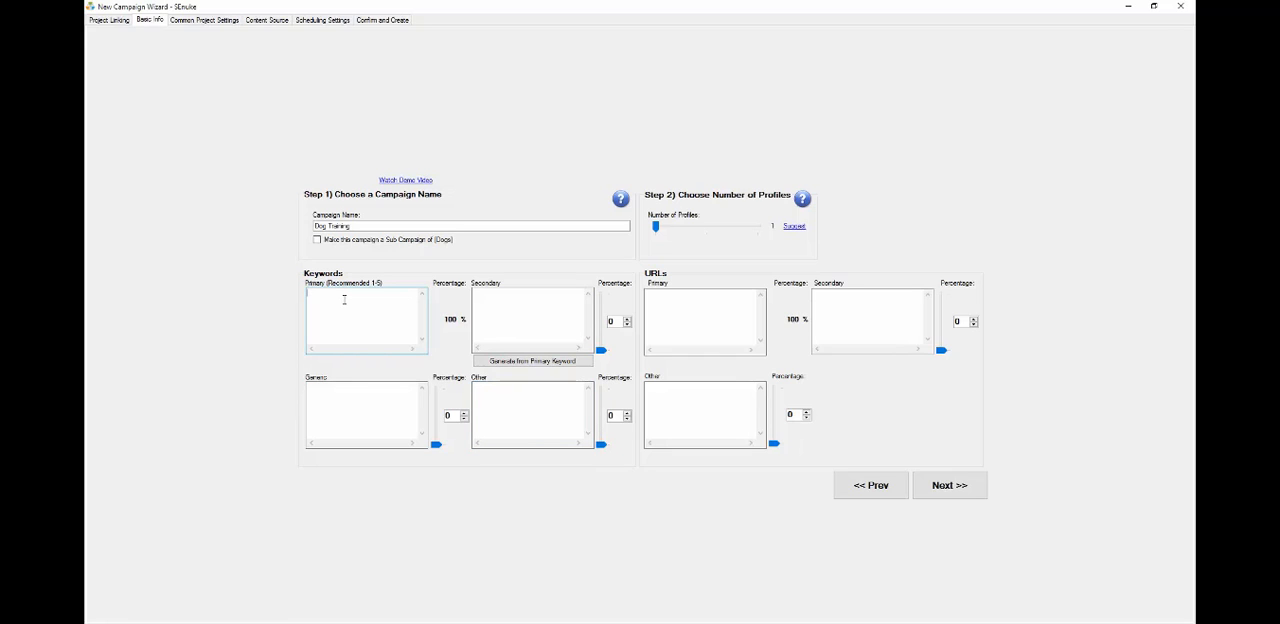
pyautogui.write('dog training')
pyautogui.click(480, 297)
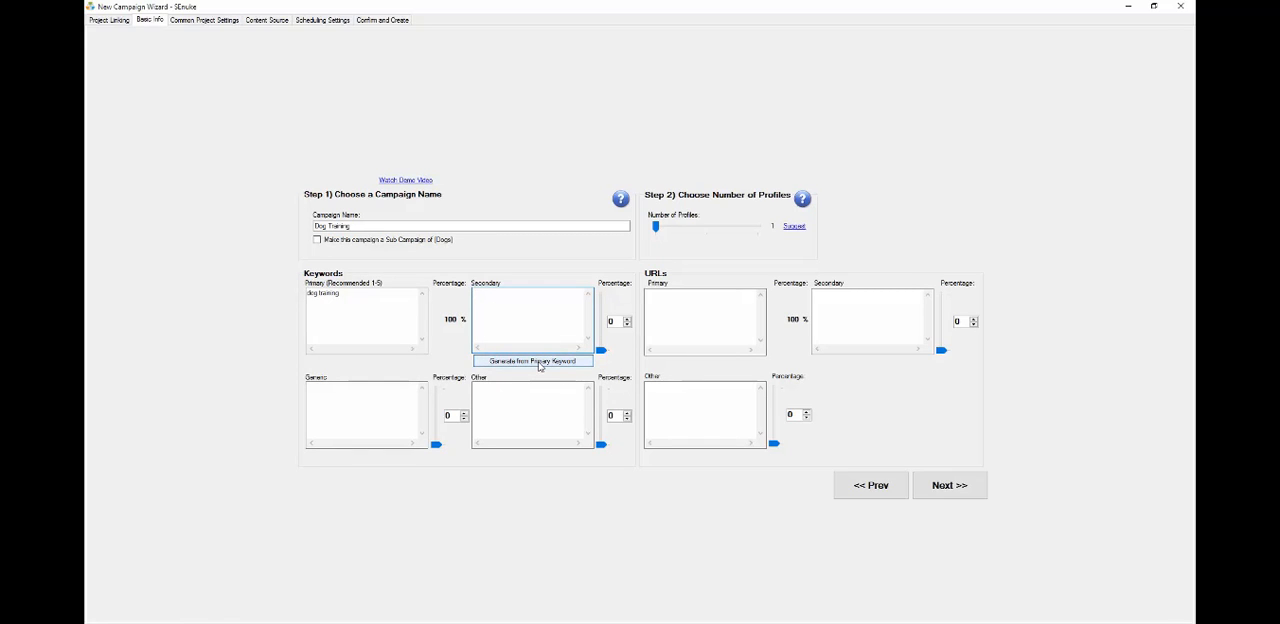
pyautogui.click(539, 363)
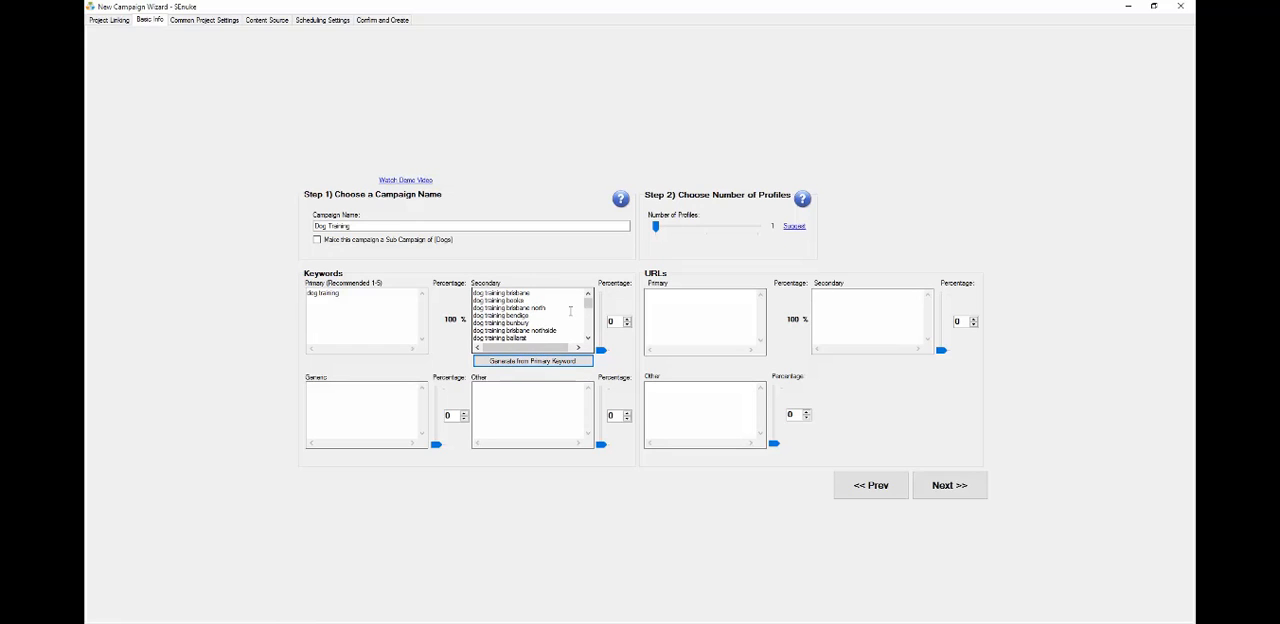
# Scroll through the generated list of secondary keywords
pyautogui.moveTo(587, 304); pyautogui.dragTo(587, 319)
pyautogui.scroll(6, 552, 325)
pyautogui.scroll(3, 551, 327)
pyautogui.scroll(-3, 535, 318)
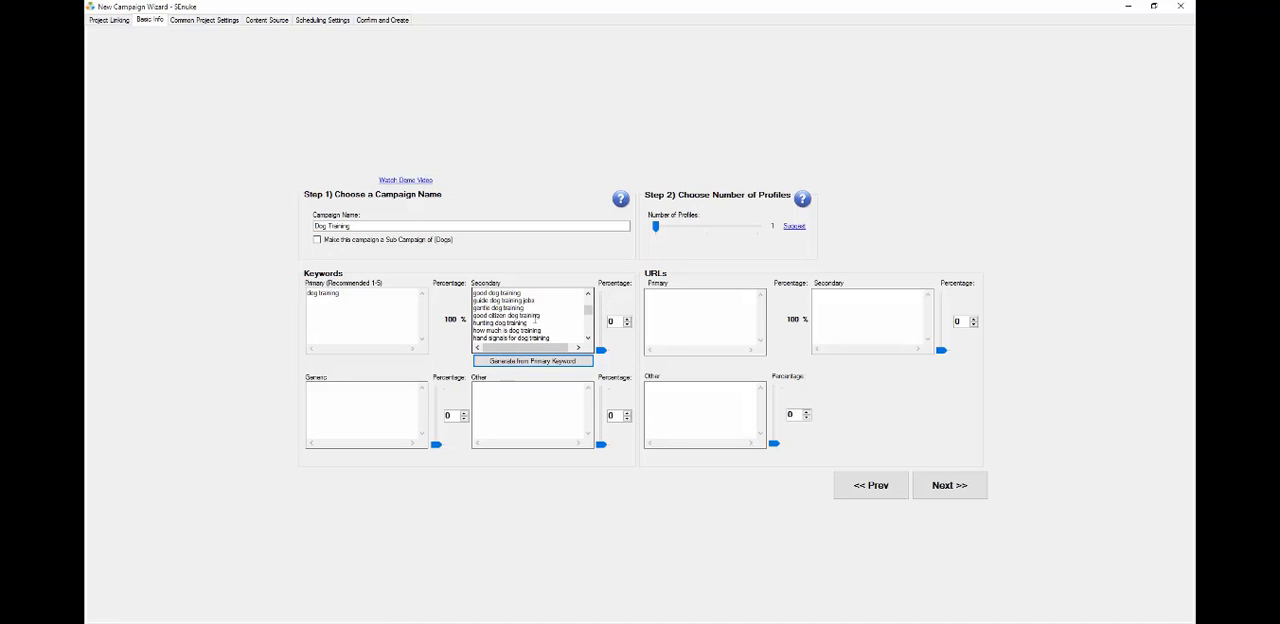
pyautogui.scroll(-3, 548, 312)
pyautogui.scroll(-10, 548, 314)
pyautogui.scroll(-8, 545, 313)
pyautogui.scroll(-3, 544, 313)
pyautogui.scroll(-3, 543, 313)
pyautogui.scroll(-9, 545, 313)
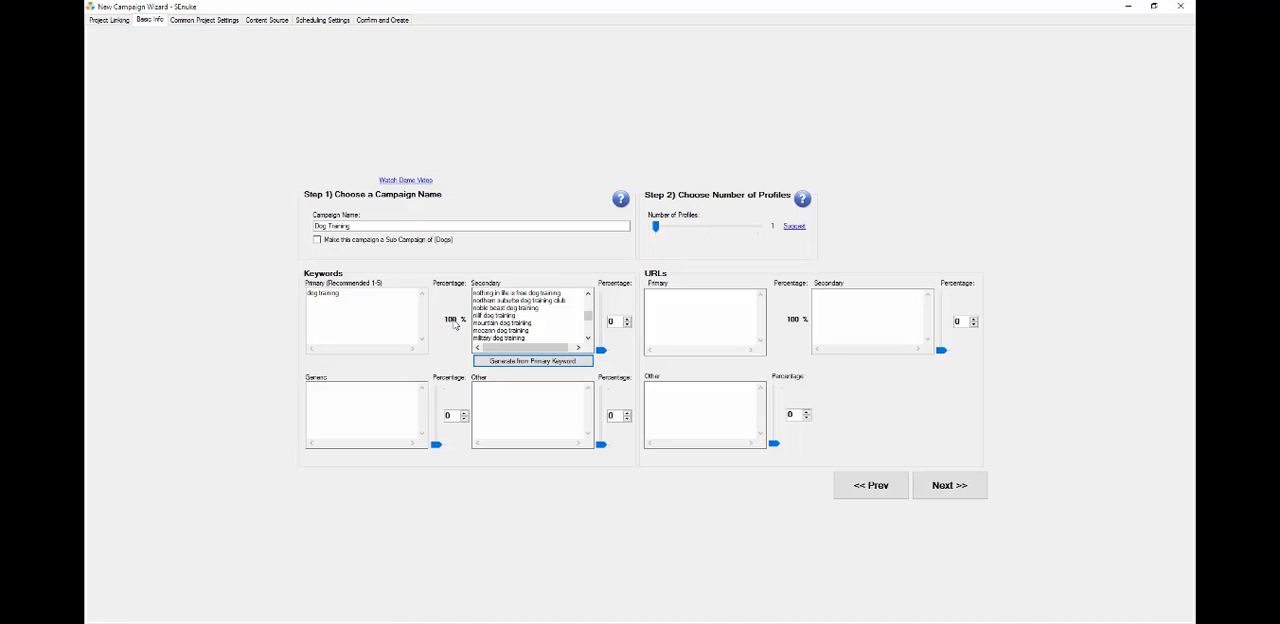
pyautogui.scroll(-6, 476, 330)
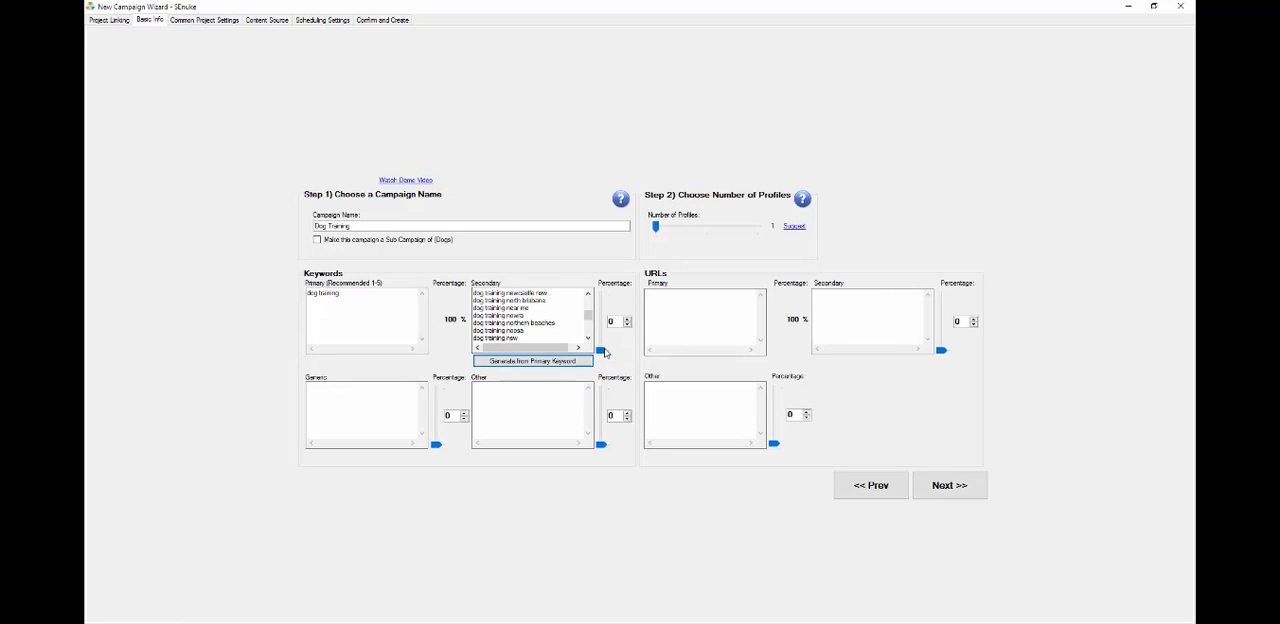
# Set the secondary keywords percentage to 40%, leaving the primary keyword at 60%
pyautogui.moveTo(601, 350); pyautogui.dragTo(602, 322)
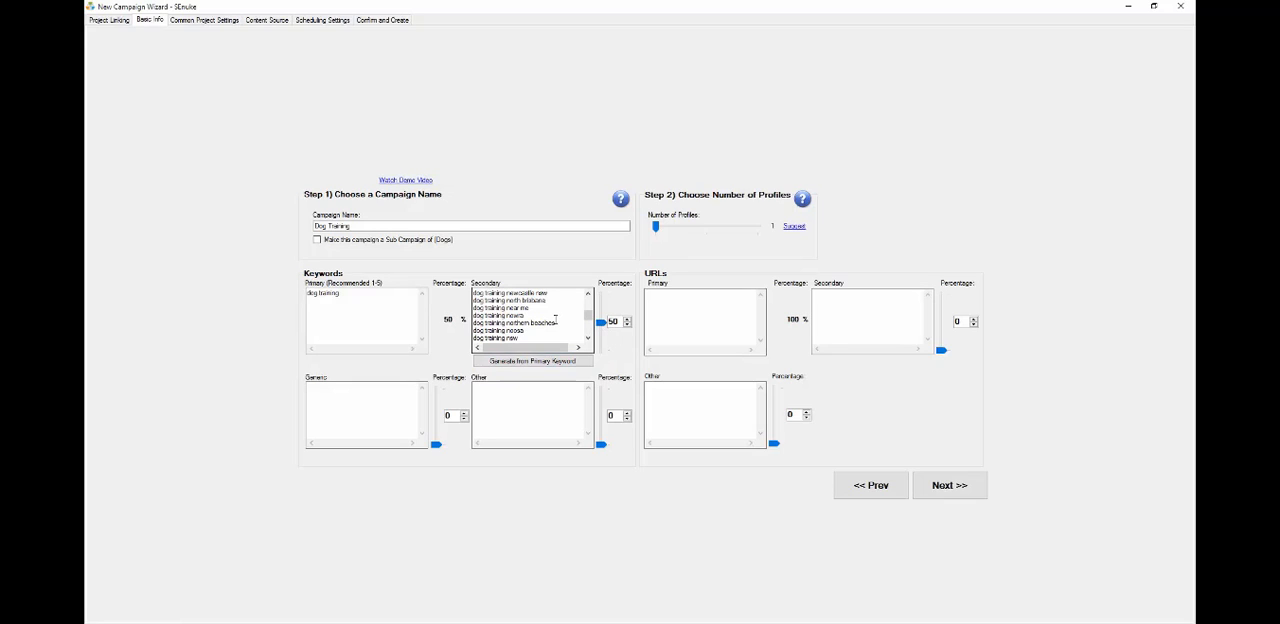
pyautogui.click(370, 315)
pyautogui.moveTo(617, 320); pyautogui.dragTo(597, 328)
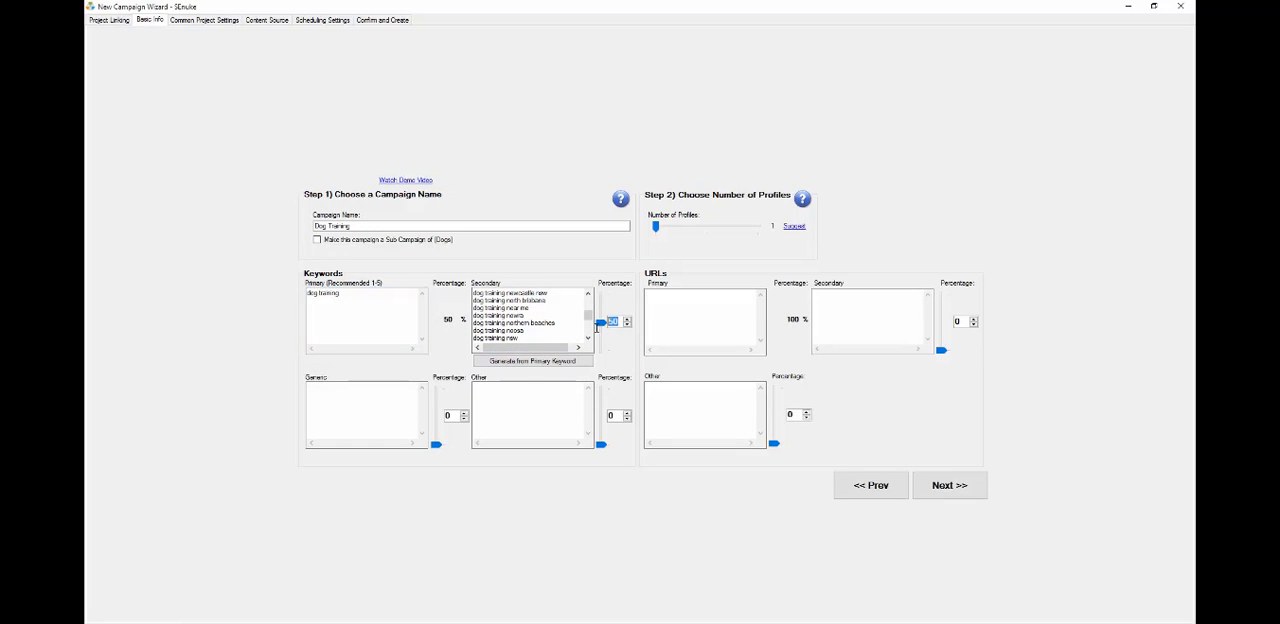
pyautogui.write('40')
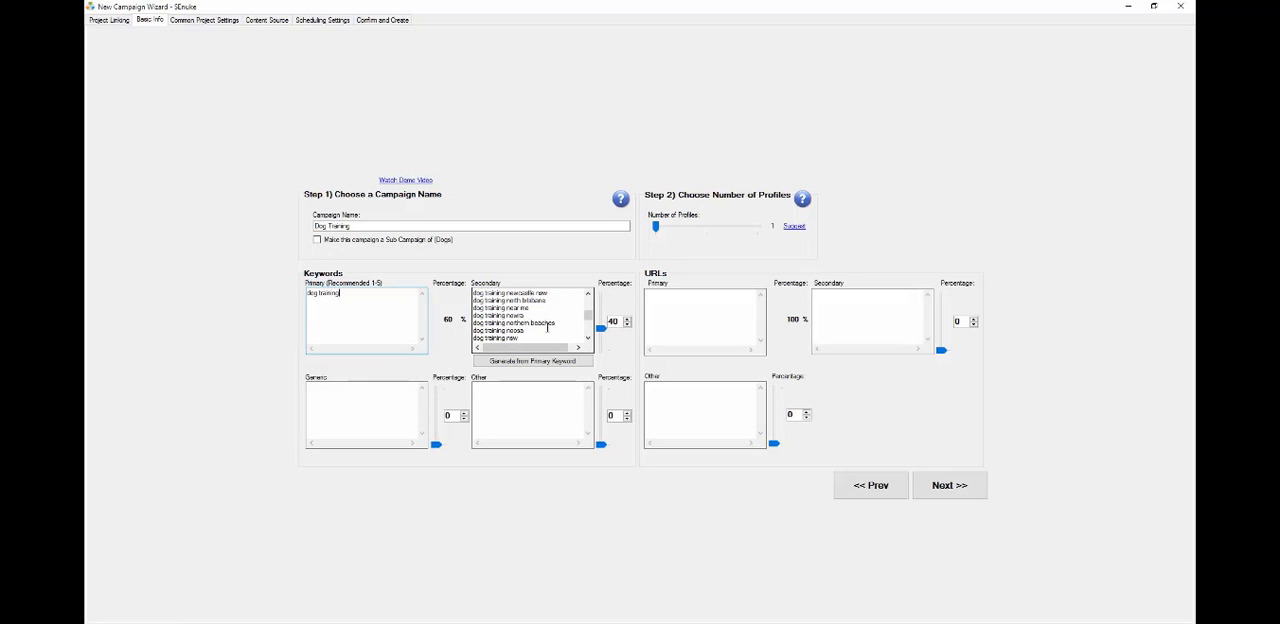
pyautogui.click(689, 305)
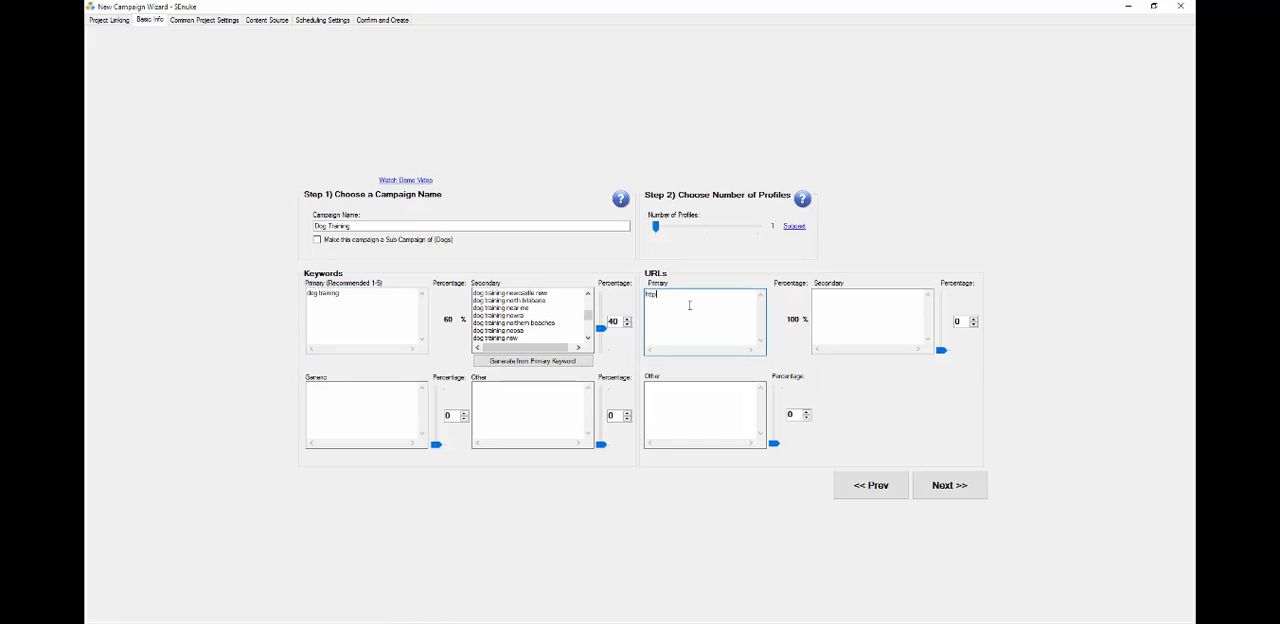
pyautogui.write('www.dogs.com/')
pyautogui.click(884, 309)
pyautogui.moveTo(670, 299); pyautogui.dragTo(641, 297)
pyautogui.click(712, 298)
pyautogui.click(853, 296)
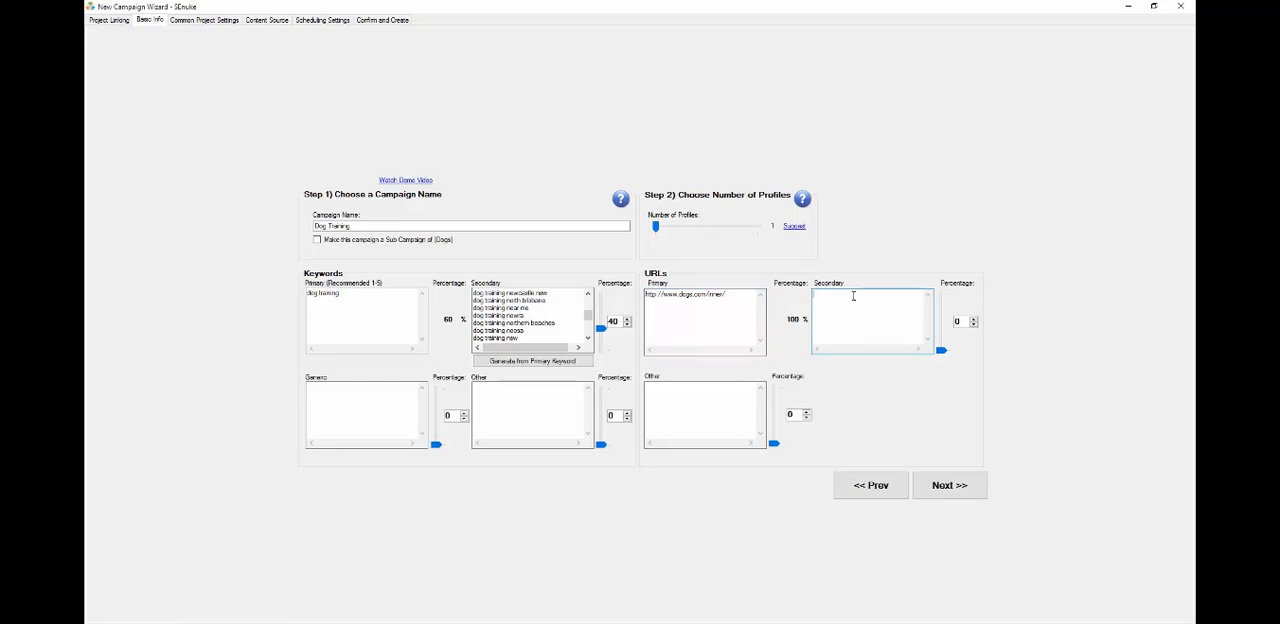
pyautogui.moveTo(708, 296); pyautogui.dragTo(641, 295)
pyautogui.hotkey('ctrl', 'c')
pyautogui.click(847, 321)
pyautogui.hotkey('ctrl', 'v')
pyautogui.moveTo(941, 350); pyautogui.dragTo(941, 344)
pyautogui.click(900, 314)
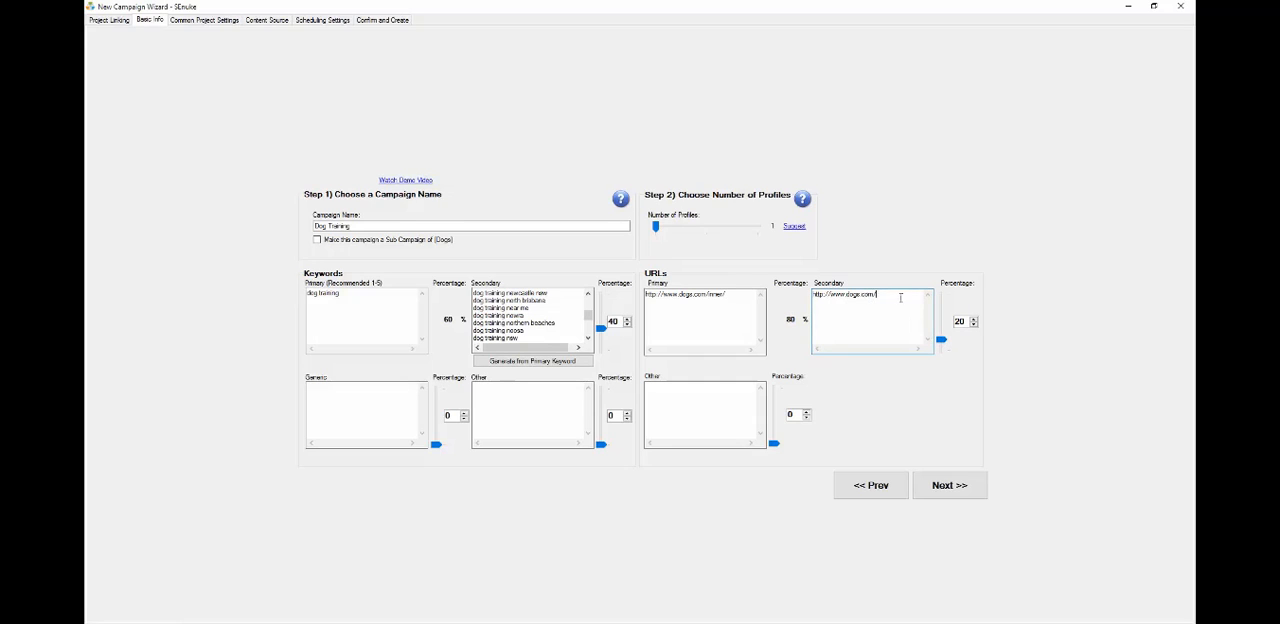
# Accept the suggested number of profiles and continue to the common project settings
pyautogui.click(737, 300)
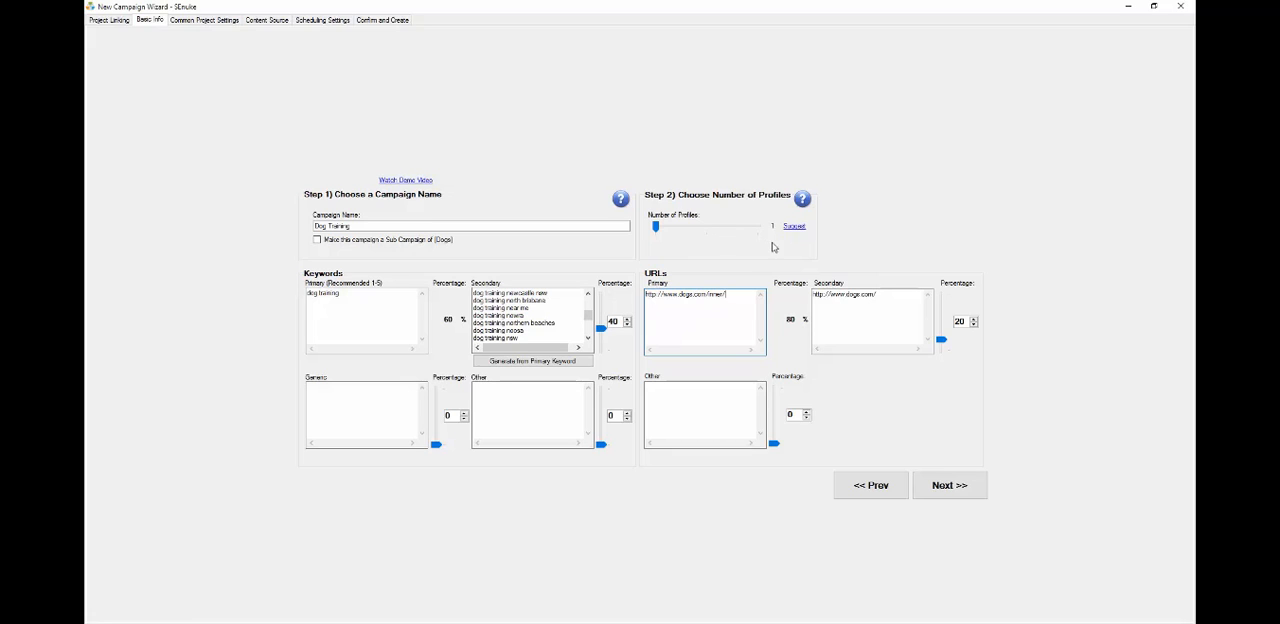
pyautogui.click(793, 227)
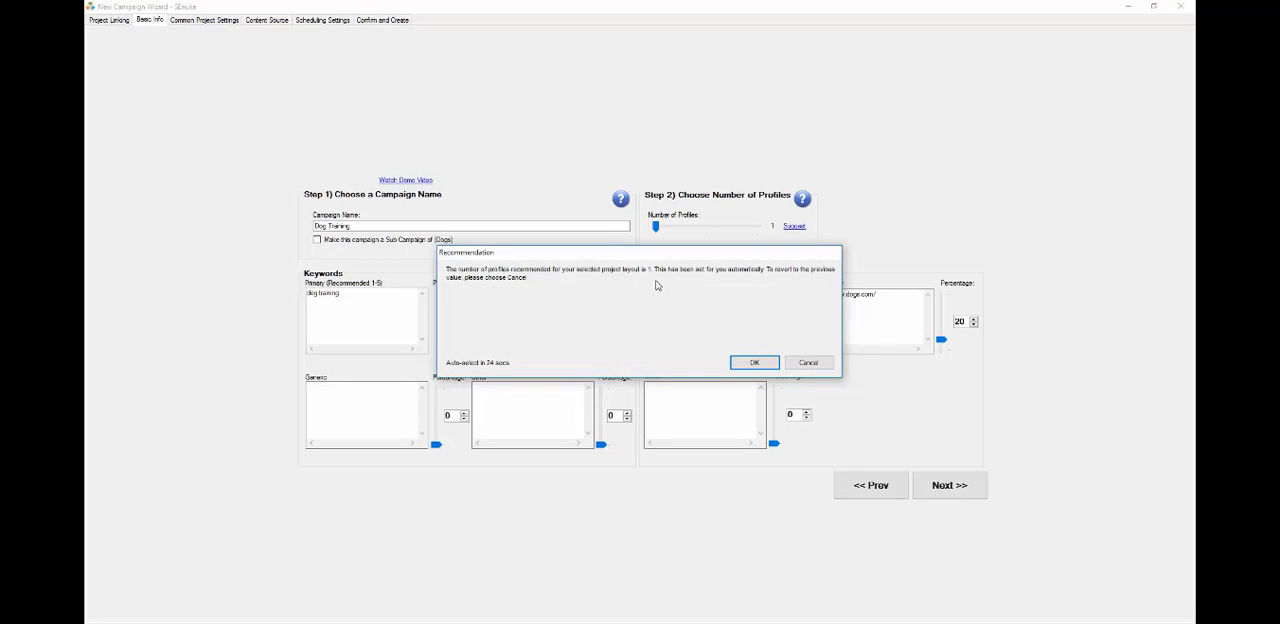
pyautogui.click(753, 362)
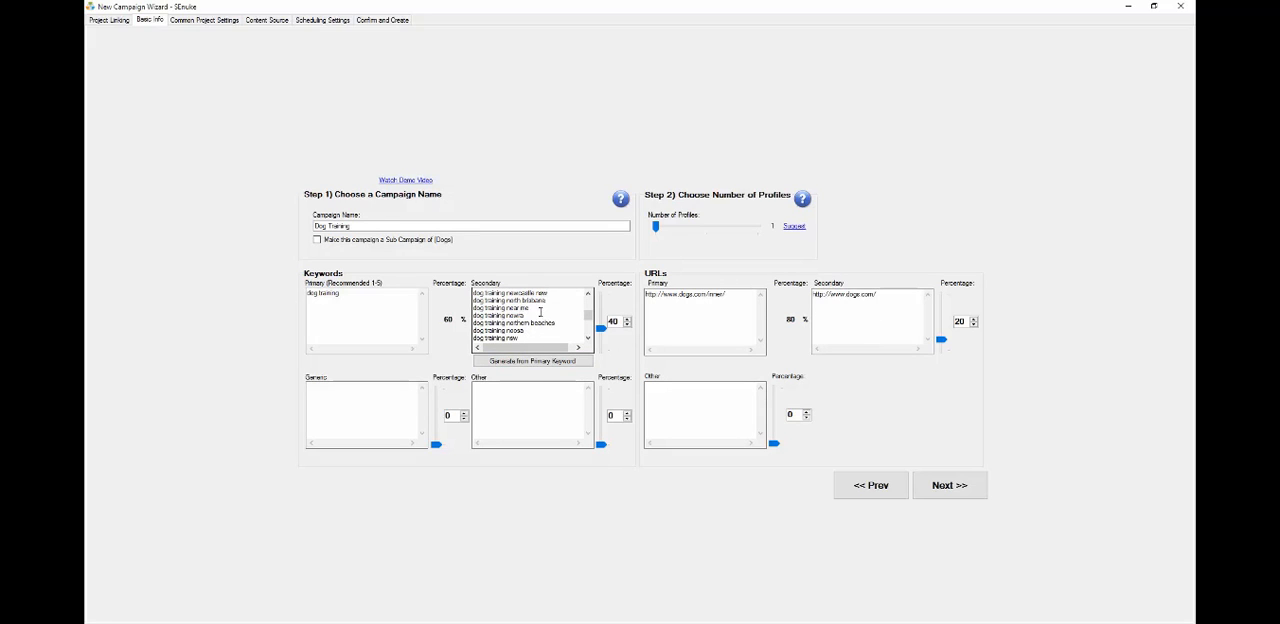
pyautogui.click(712, 308)
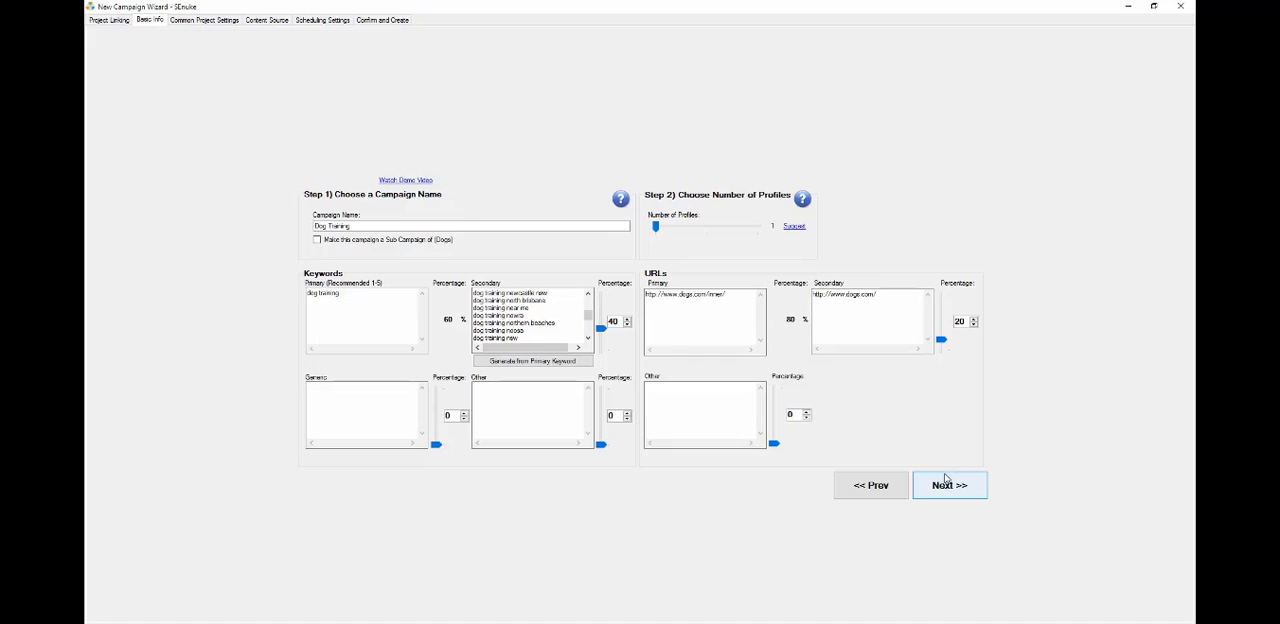
pyautogui.click(962, 490)
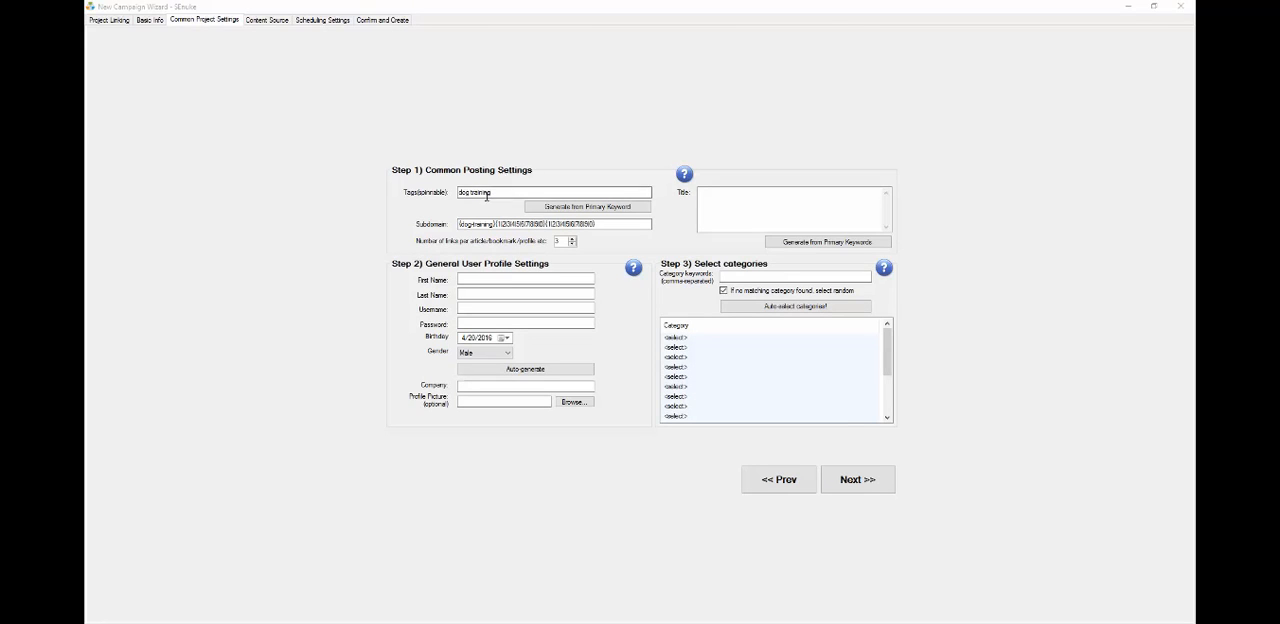
# Generate the tags from the primary keyword and auto-generate the user profile details
pyautogui.click(556, 207)
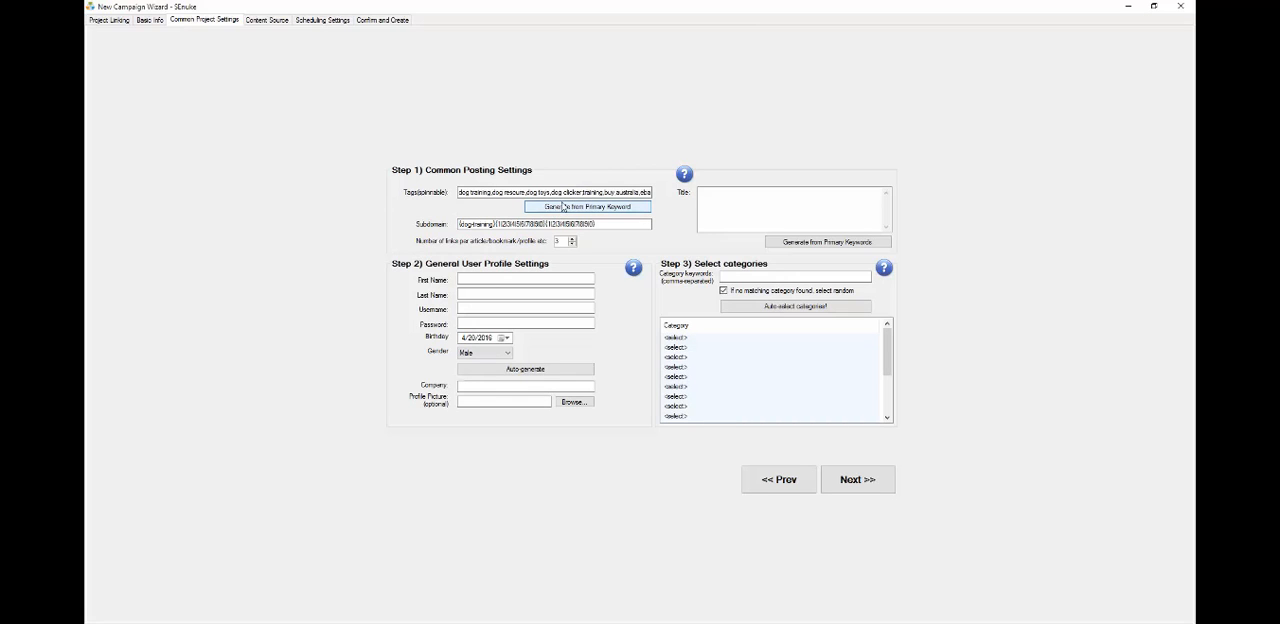
pyautogui.click(508, 372)
pyautogui.click(538, 370)
pyautogui.click(538, 370)
pyautogui.click(538, 370)
pyautogui.click(538, 370)
# Enter Dog Inc as the company and generate post titles from the primary keywords
pyautogui.click(488, 386)
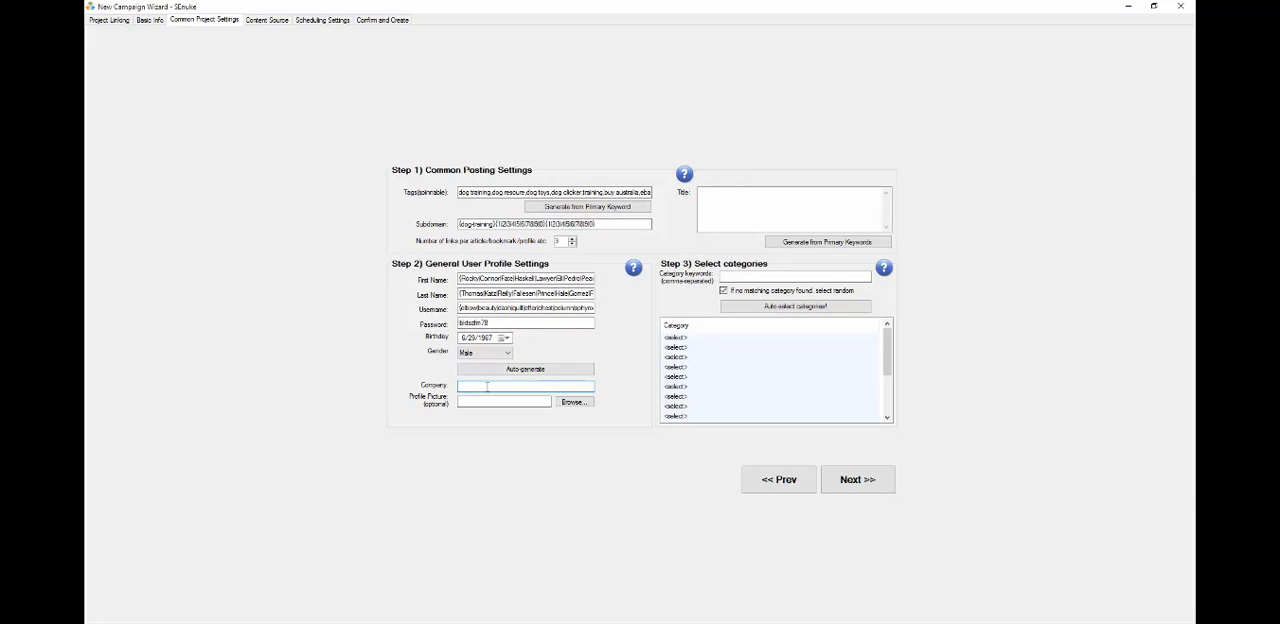
pyautogui.write('Dog Inc')
pyautogui.click(795, 244)
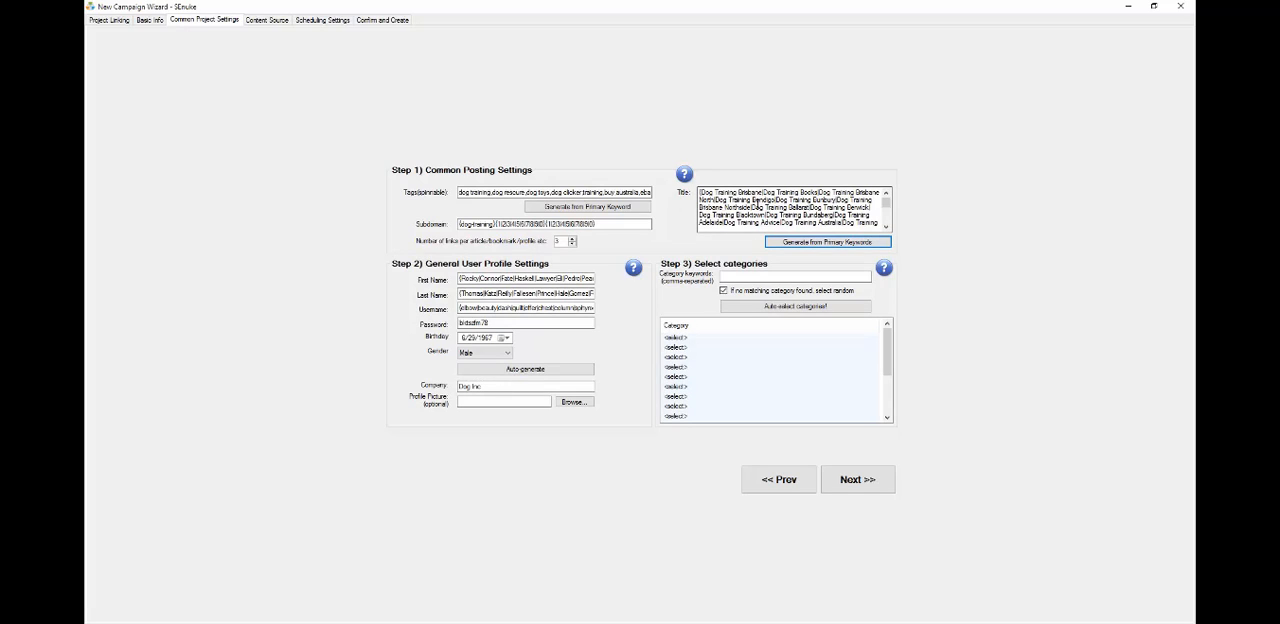
# Enter the category keywords dog,animal,dog training,pet
pyautogui.click(728, 277)
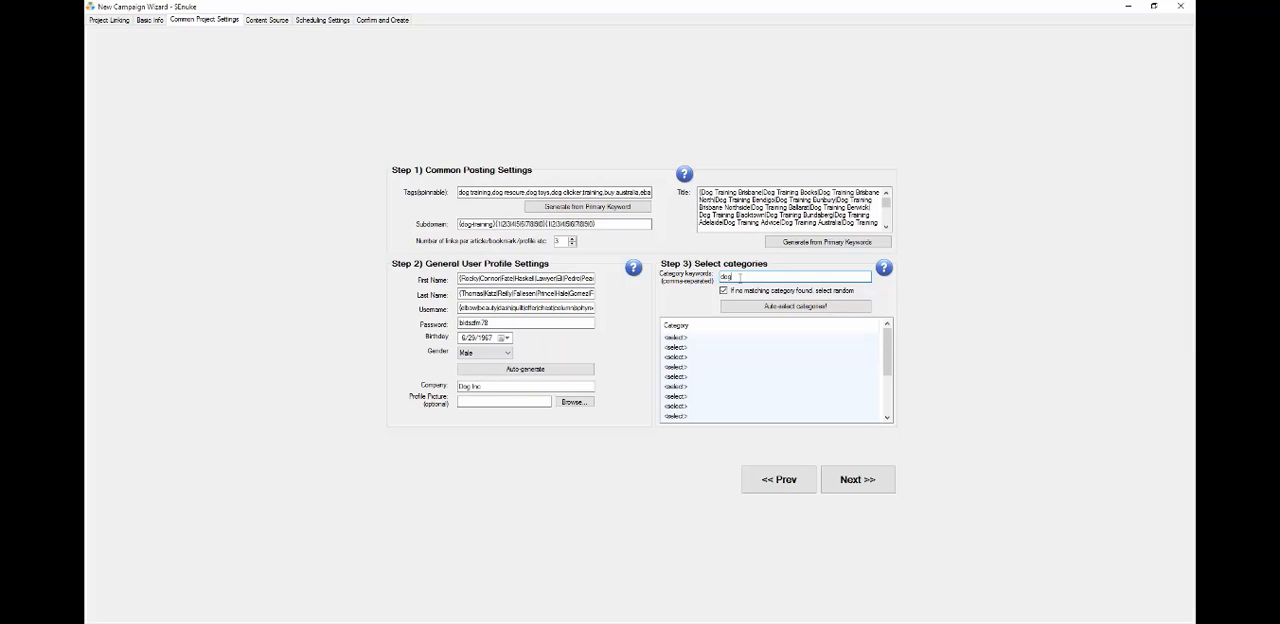
pyautogui.write('dog,ad')
pyautogui.press('BackSpace')
pyautogui.write('imal,dog training,pets,zoo')
# Auto-select categories from the keywords and continue to the content source settings
pyautogui.click(790, 307)
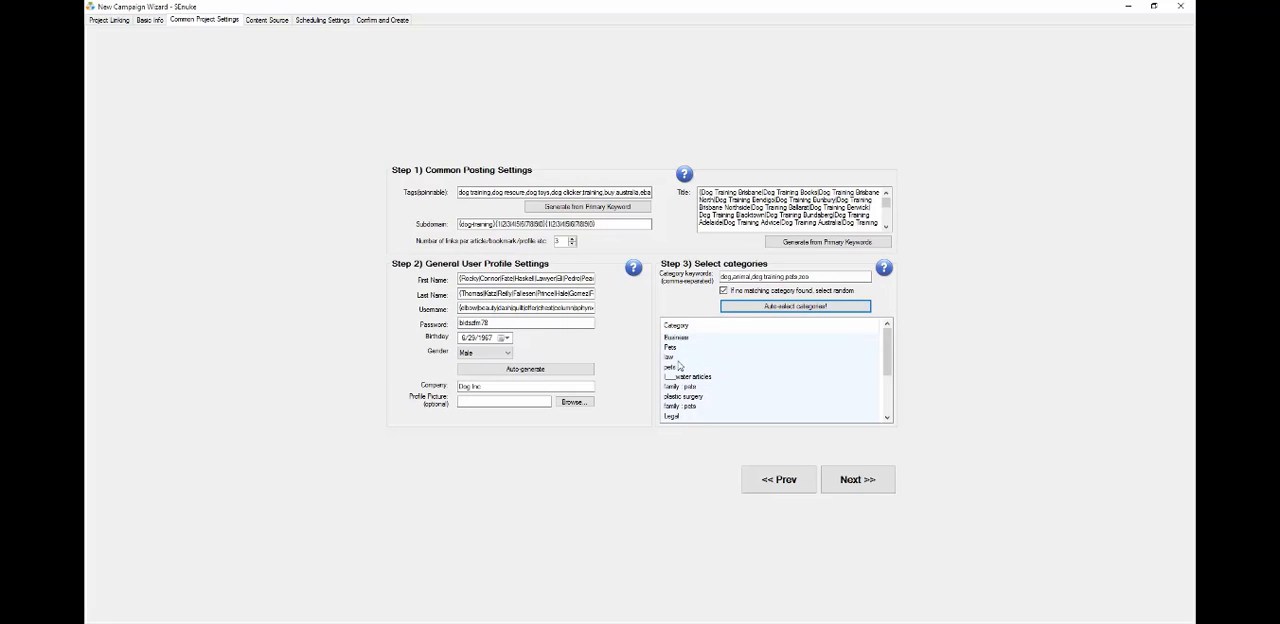
pyautogui.click(748, 308)
pyautogui.click(748, 308)
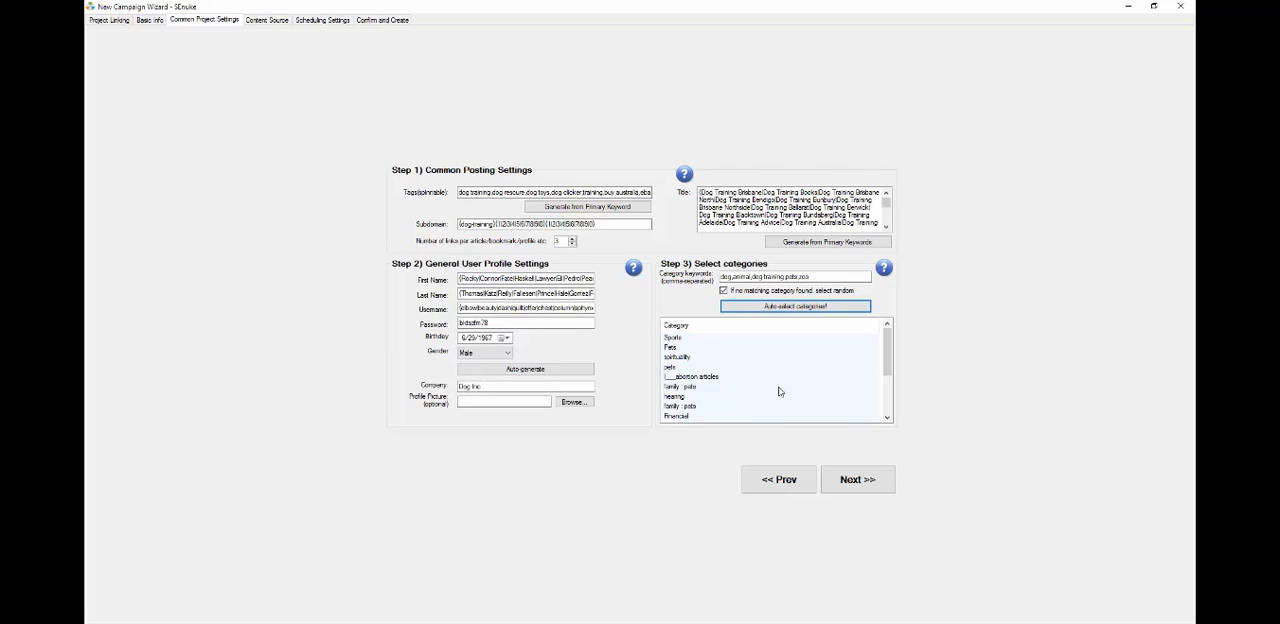
pyautogui.click(852, 477)
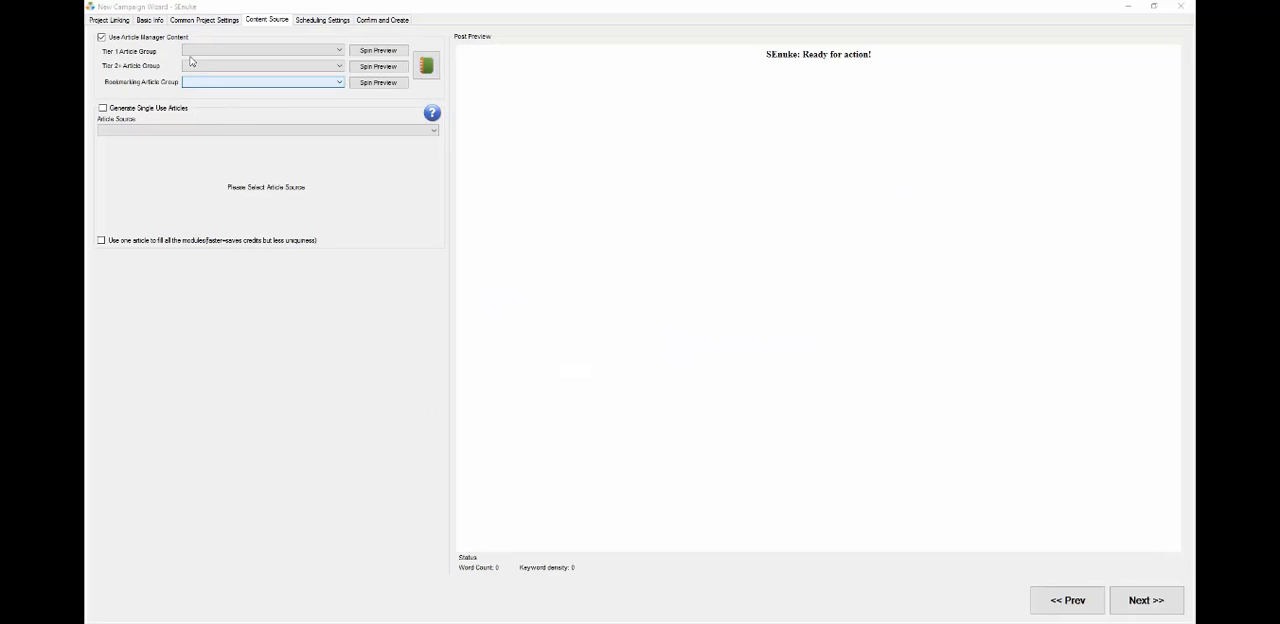
# Set the Tier 1 article group to Tier 1 Content and the Tier 2 article group to Tier 2 Content
pyautogui.click(250, 52)
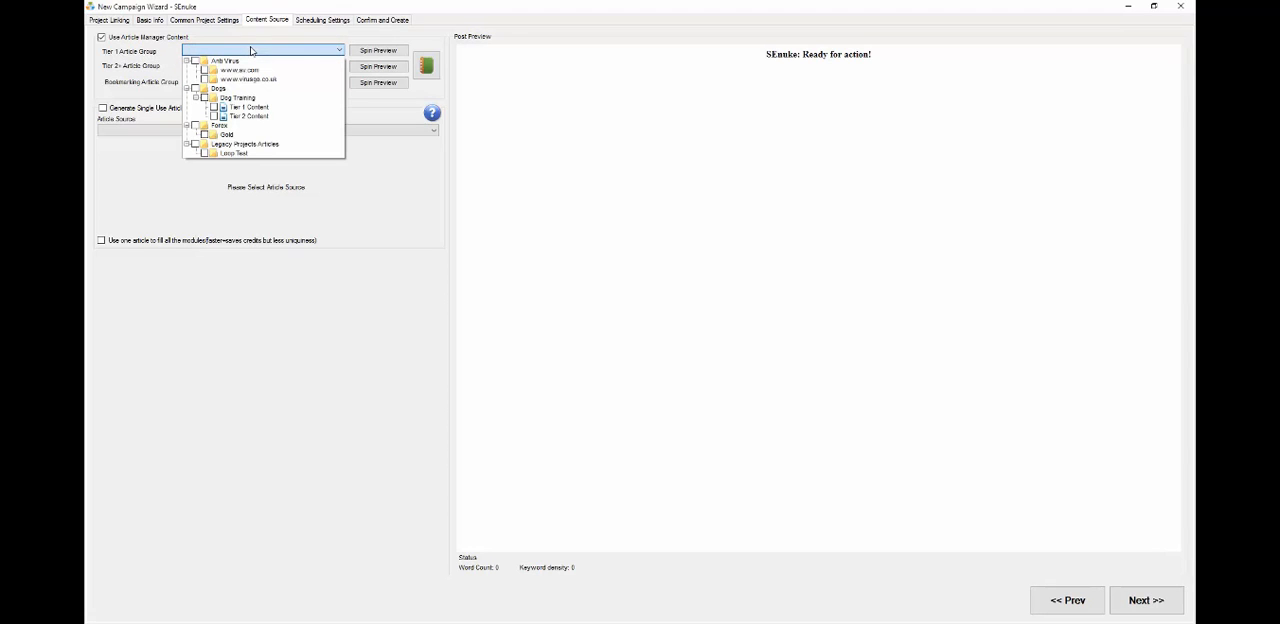
pyautogui.click(214, 108)
pyautogui.click(170, 92)
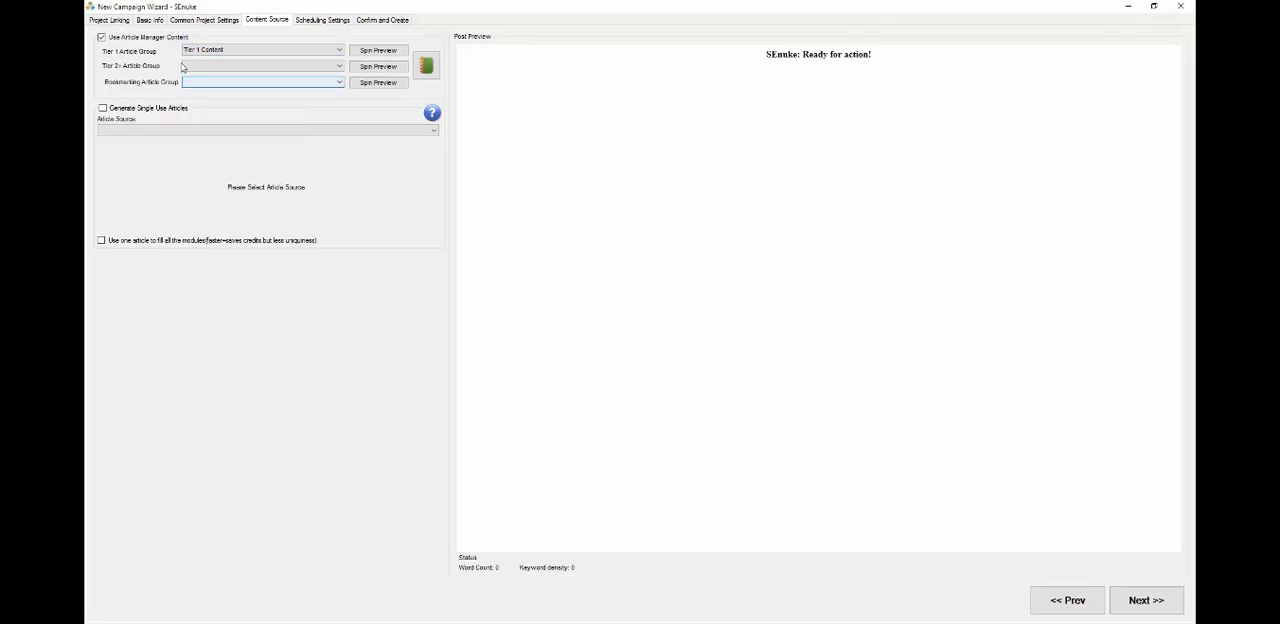
pyautogui.click(233, 67)
pyautogui.click(213, 132)
pyautogui.click(170, 89)
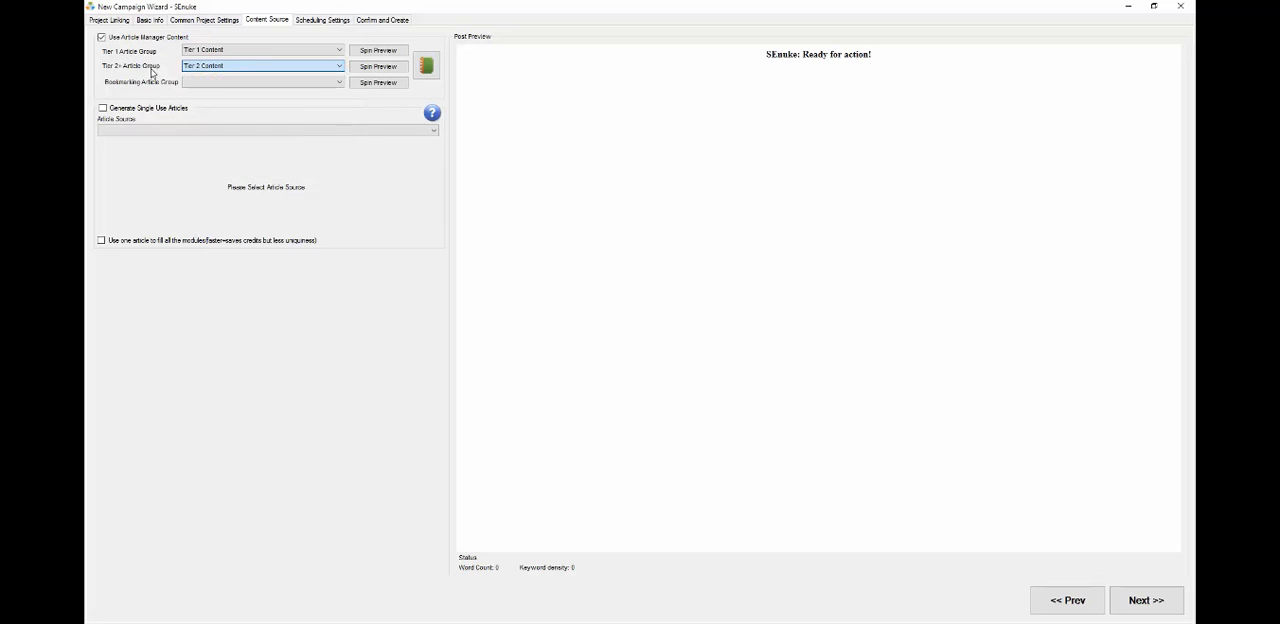
# Inspect the Wait, Premium Social Network and Social Network nodes in the campaign diagram
pyautogui.click(123, 22)
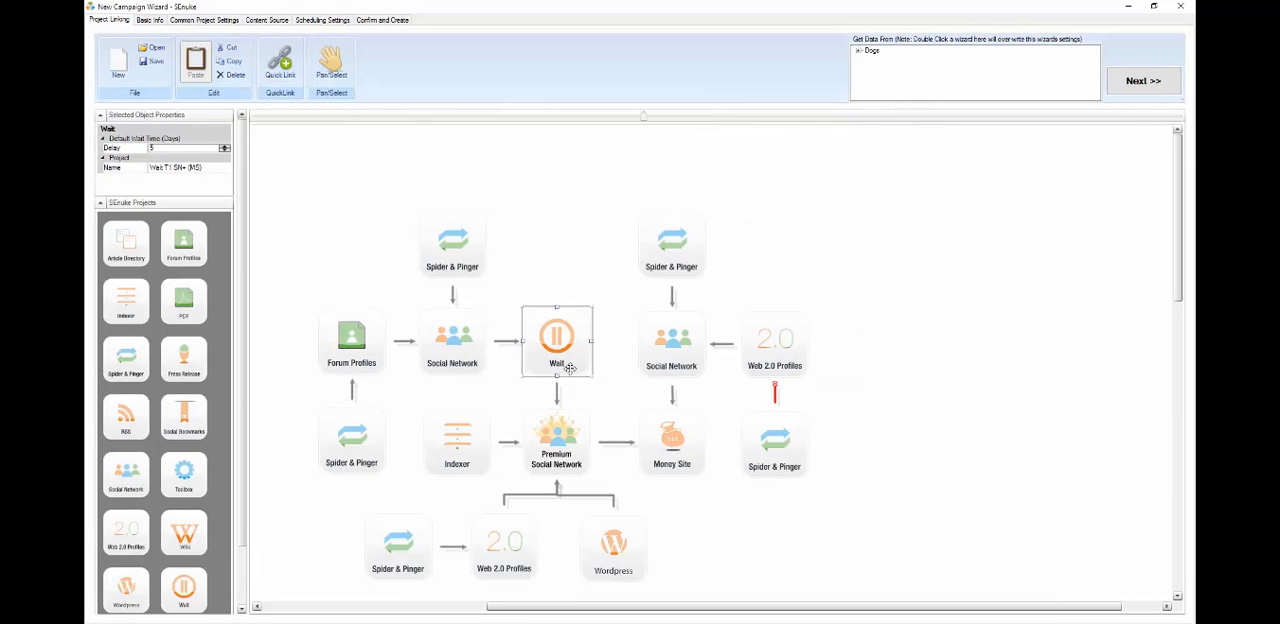
pyautogui.click(572, 441)
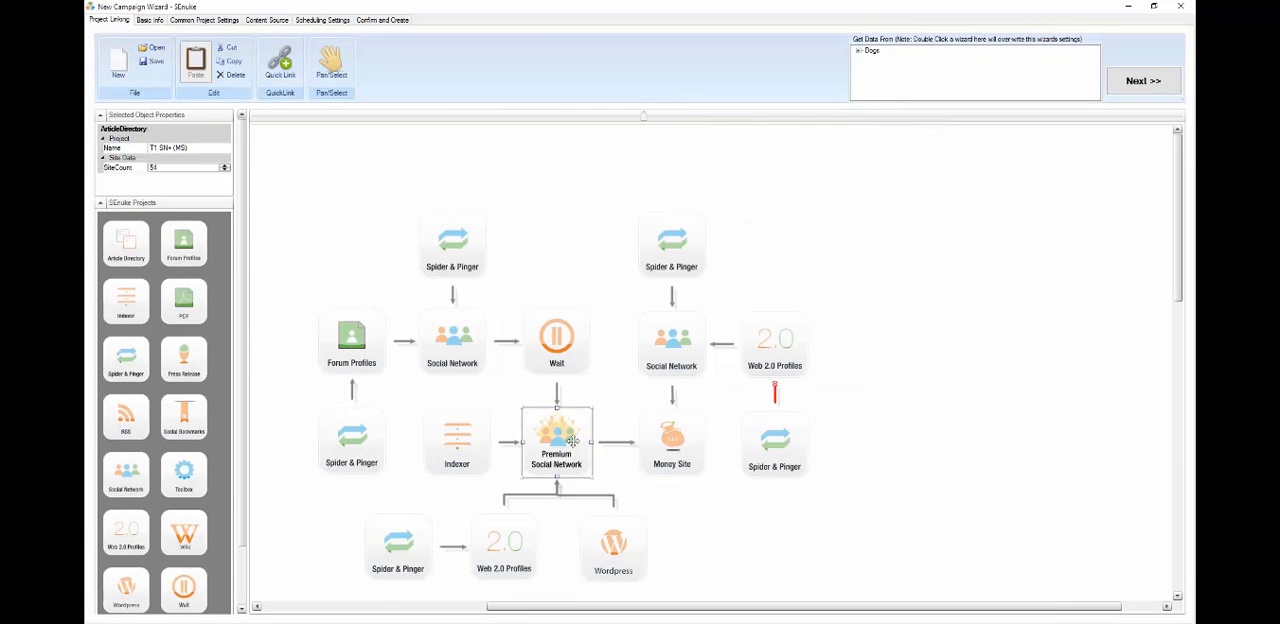
pyautogui.click(690, 362)
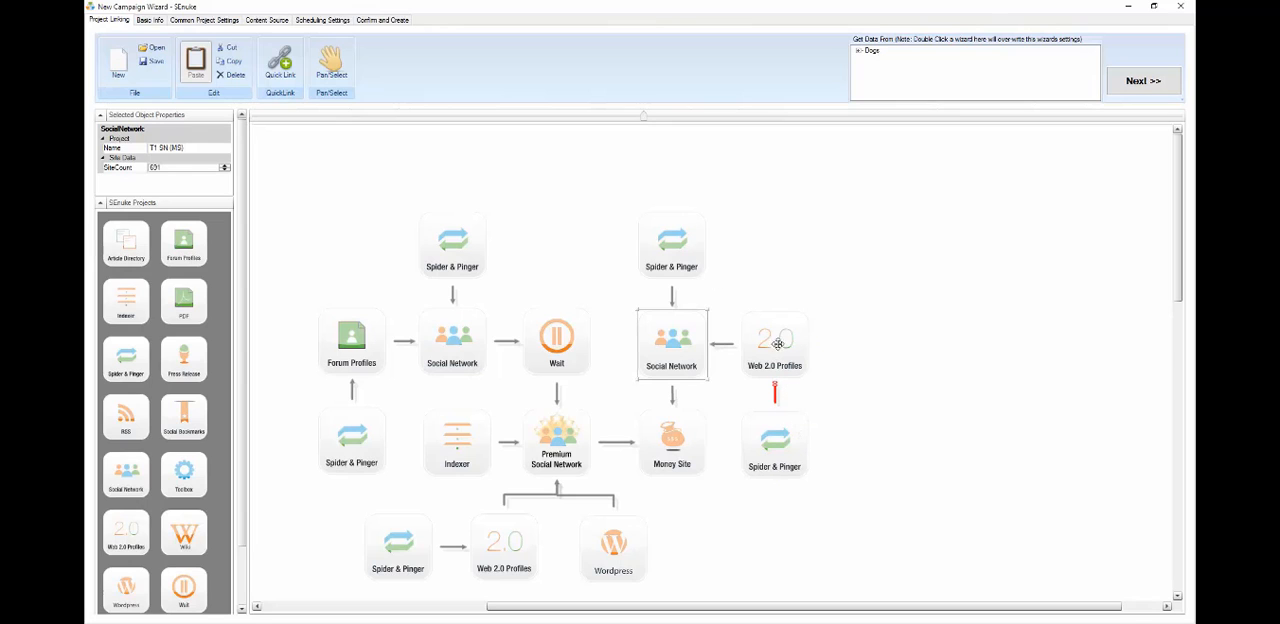
pyautogui.click(267, 20)
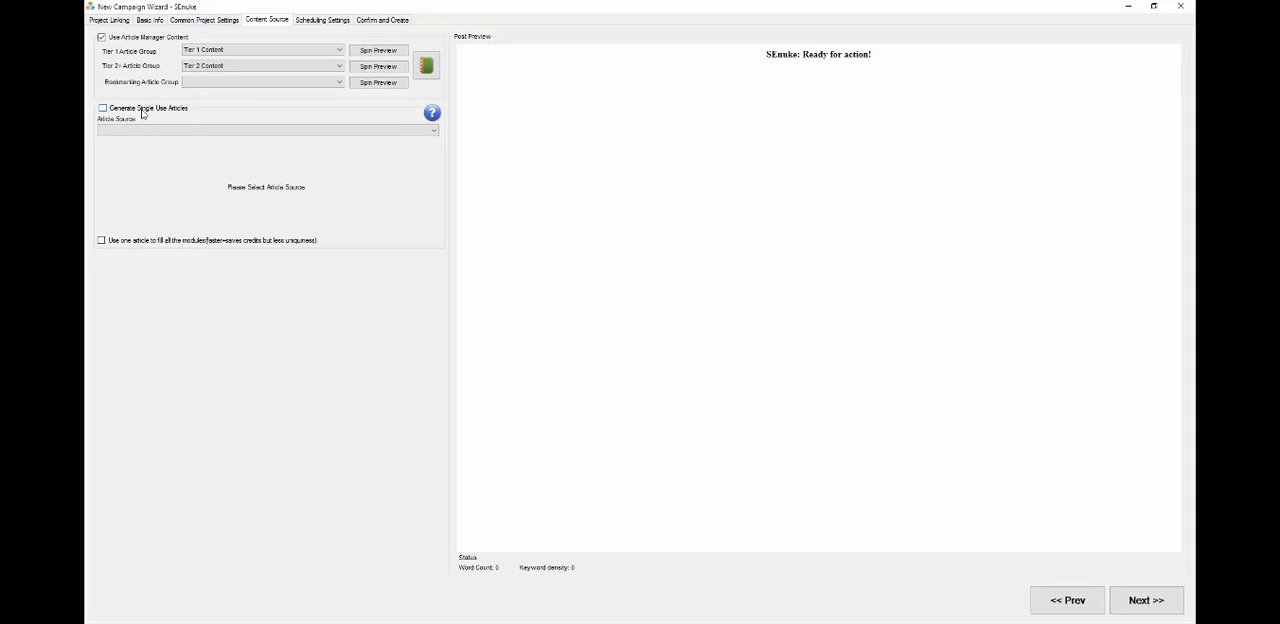
pyautogui.click(150, 109)
pyautogui.click(143, 131)
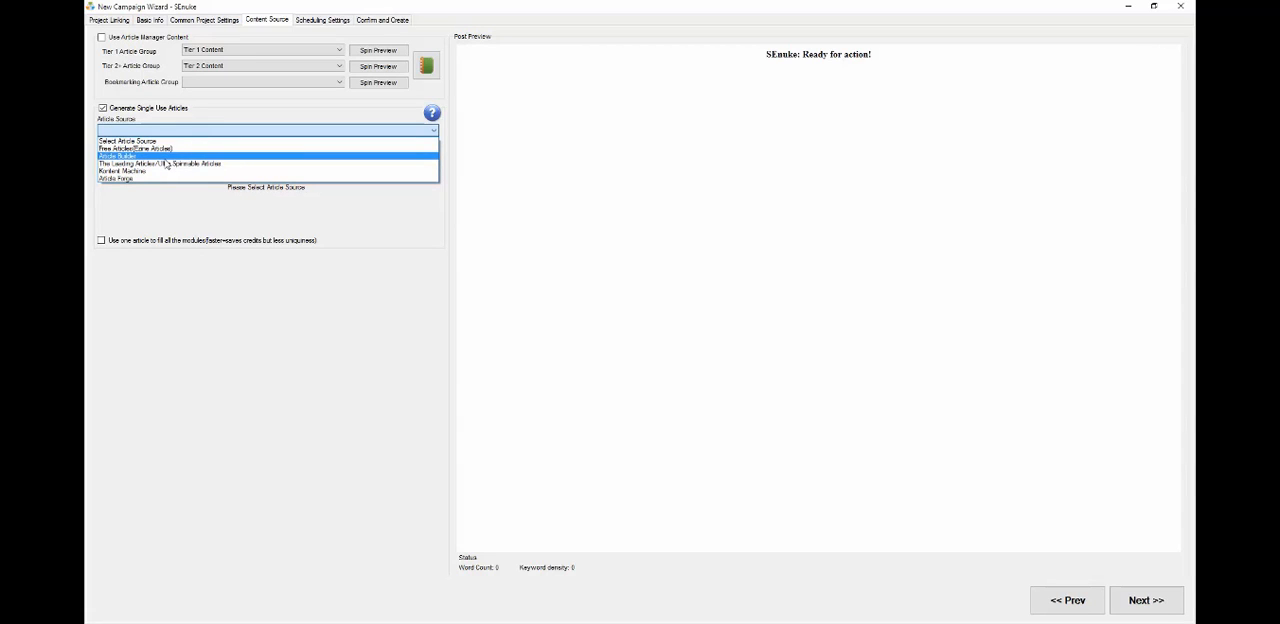
pyautogui.click(184, 118)
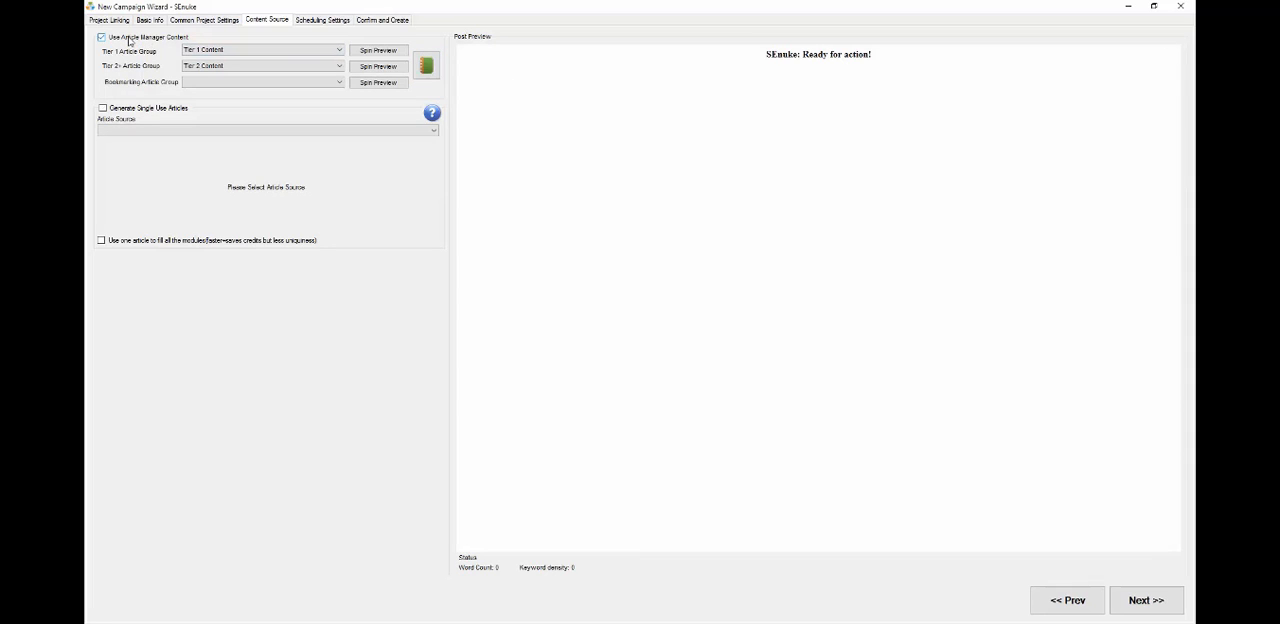
# Preview spun articles from the Tier 1 article group several times
pyautogui.click(380, 54)
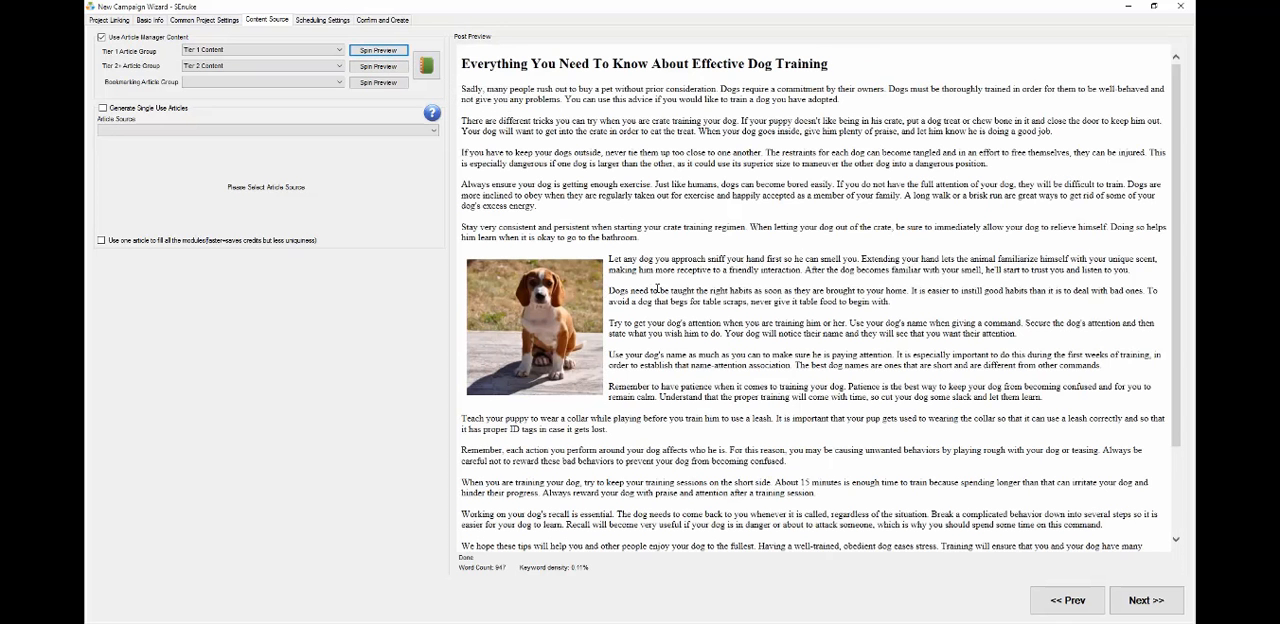
pyautogui.scroll(-3, 657, 288)
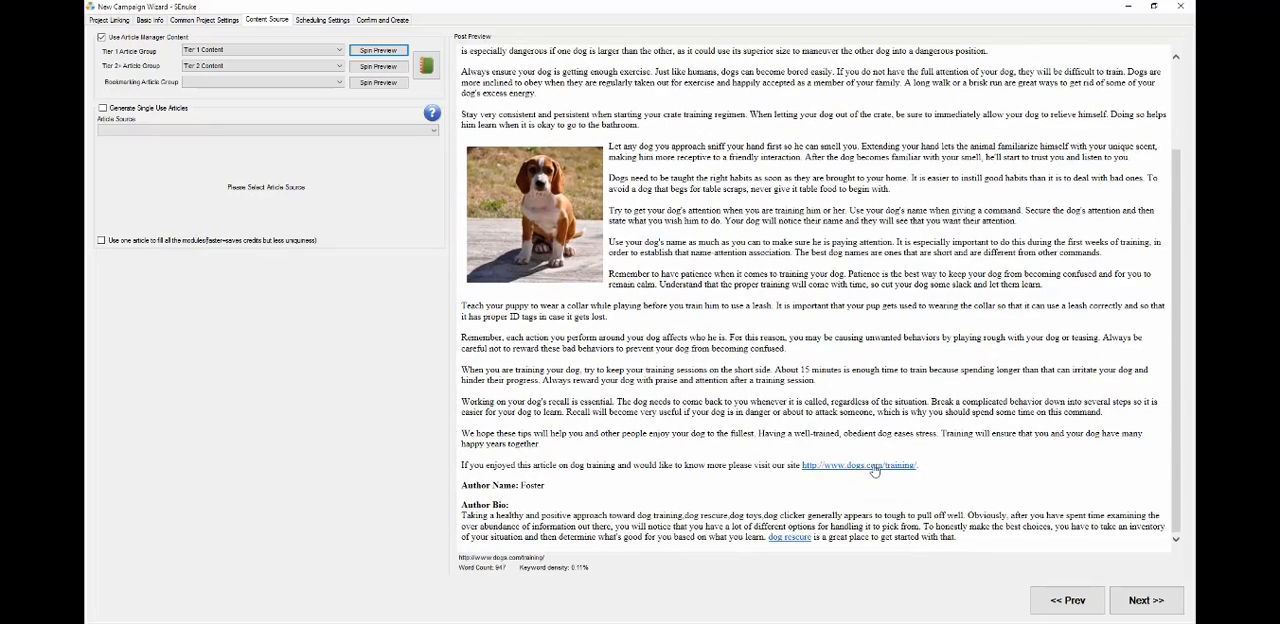
pyautogui.scroll(3, 663, 452)
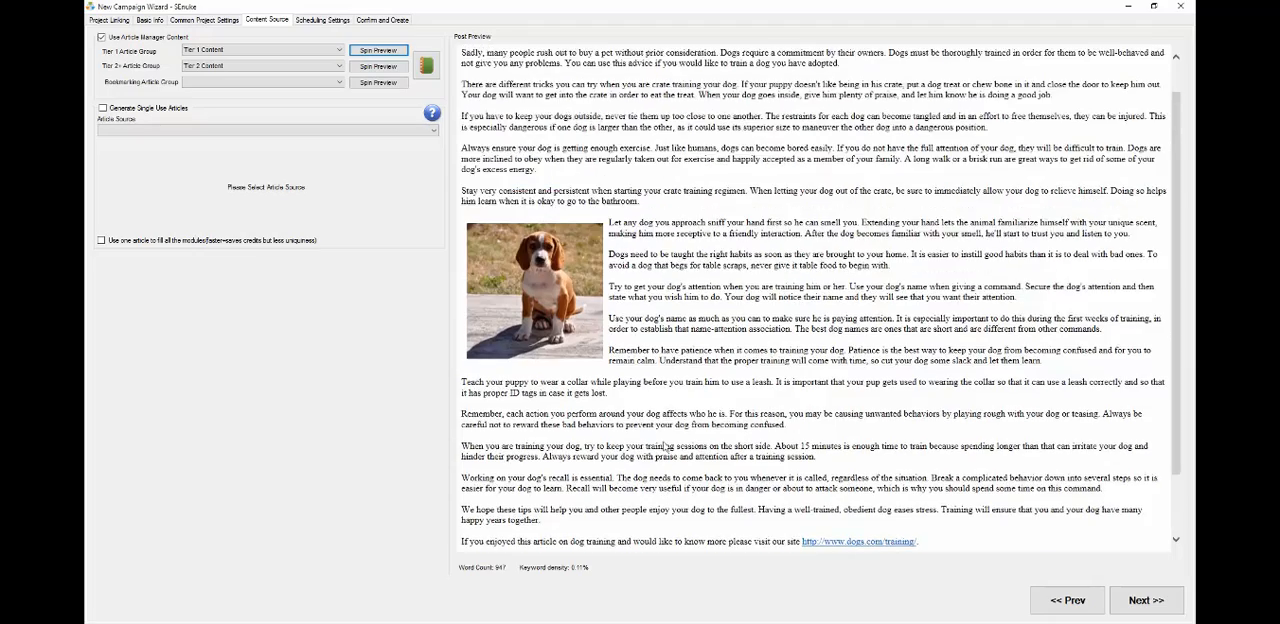
pyautogui.scroll(2, 663, 441)
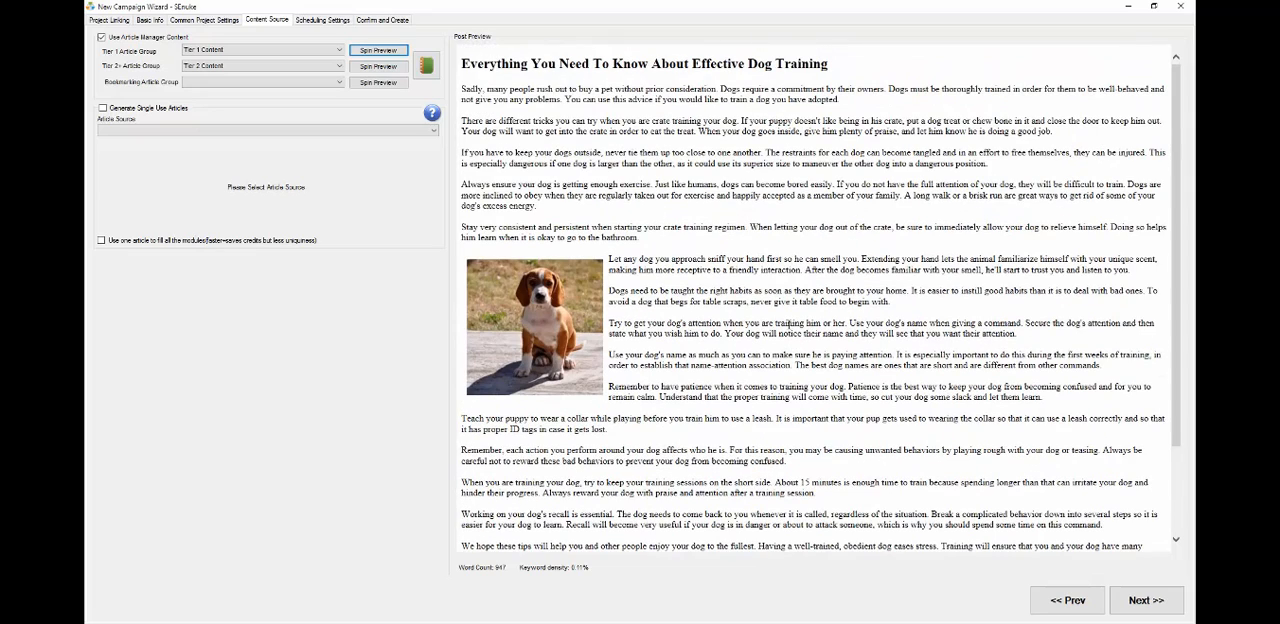
pyautogui.click(380, 52)
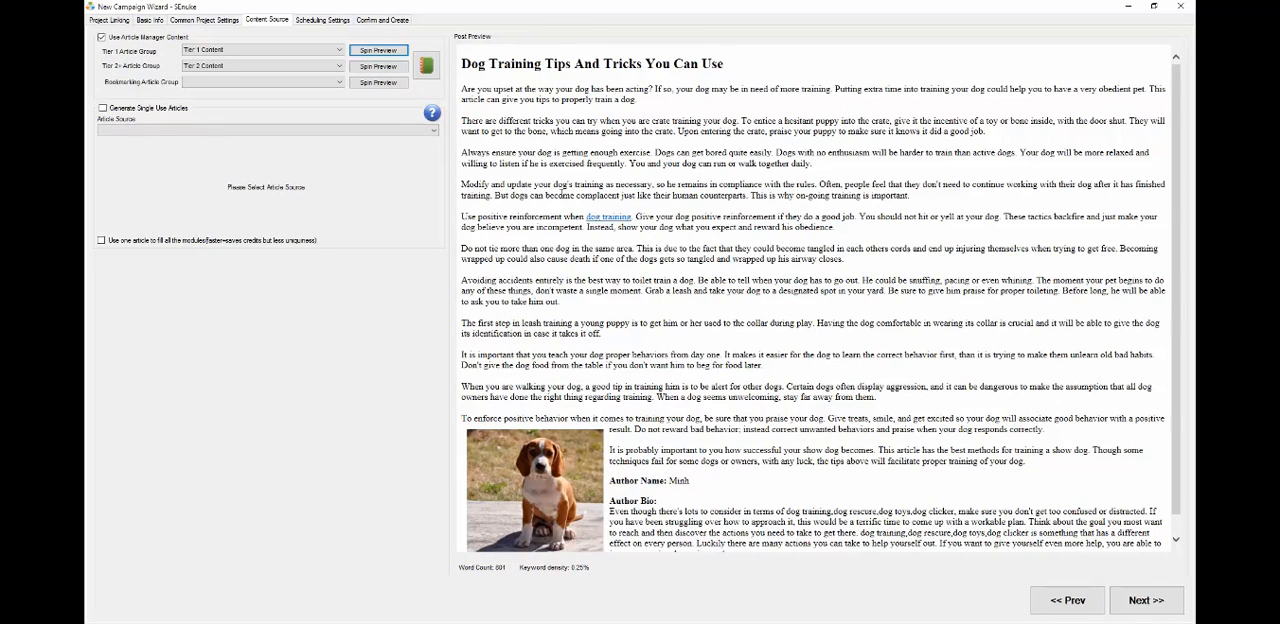
pyautogui.click(377, 52)
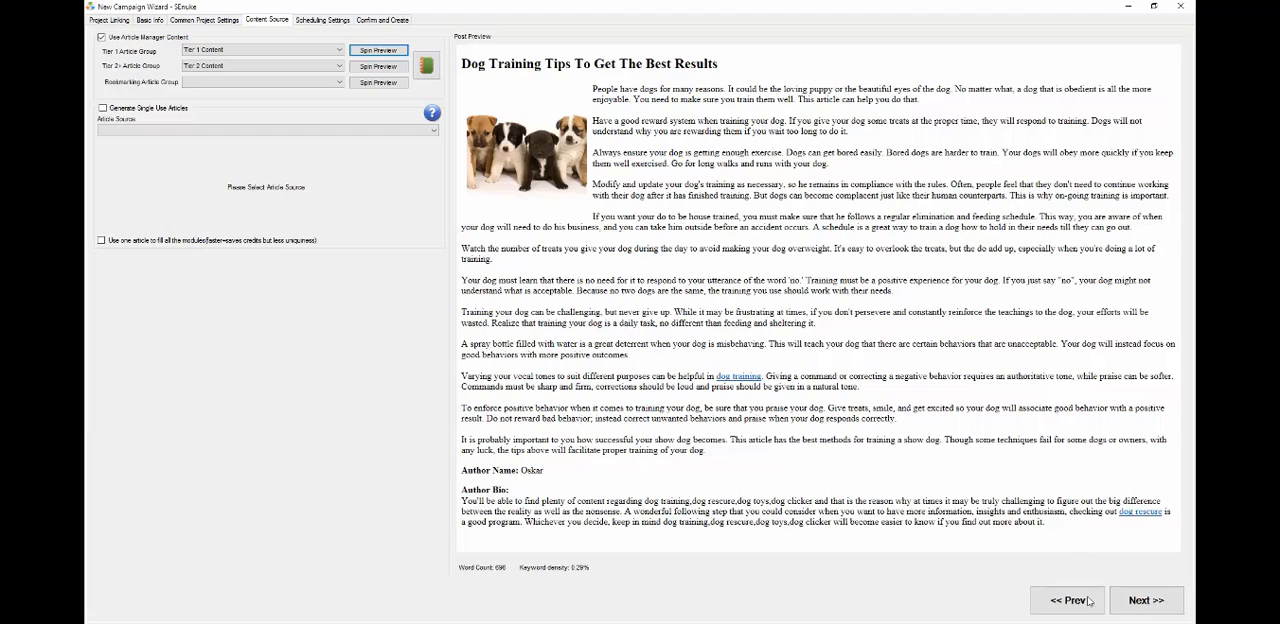
# Continue to the scheduling settings and accept the suggested spread of 11 days for submissions
pyautogui.click(1145, 603)
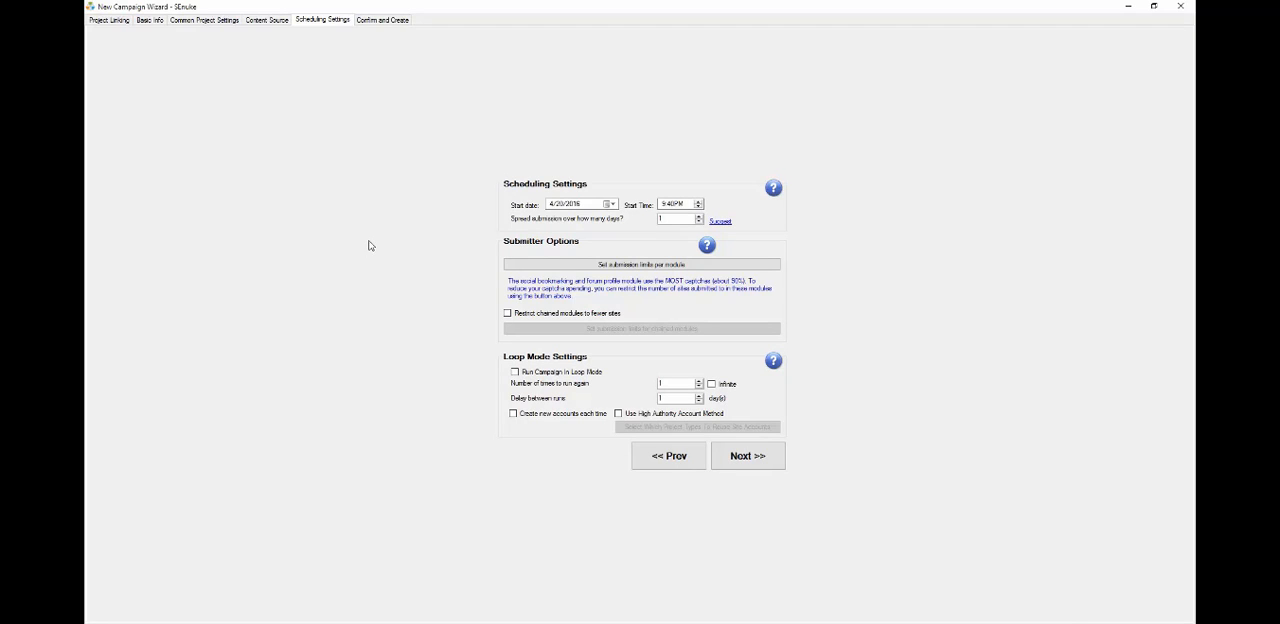
pyautogui.click(720, 222)
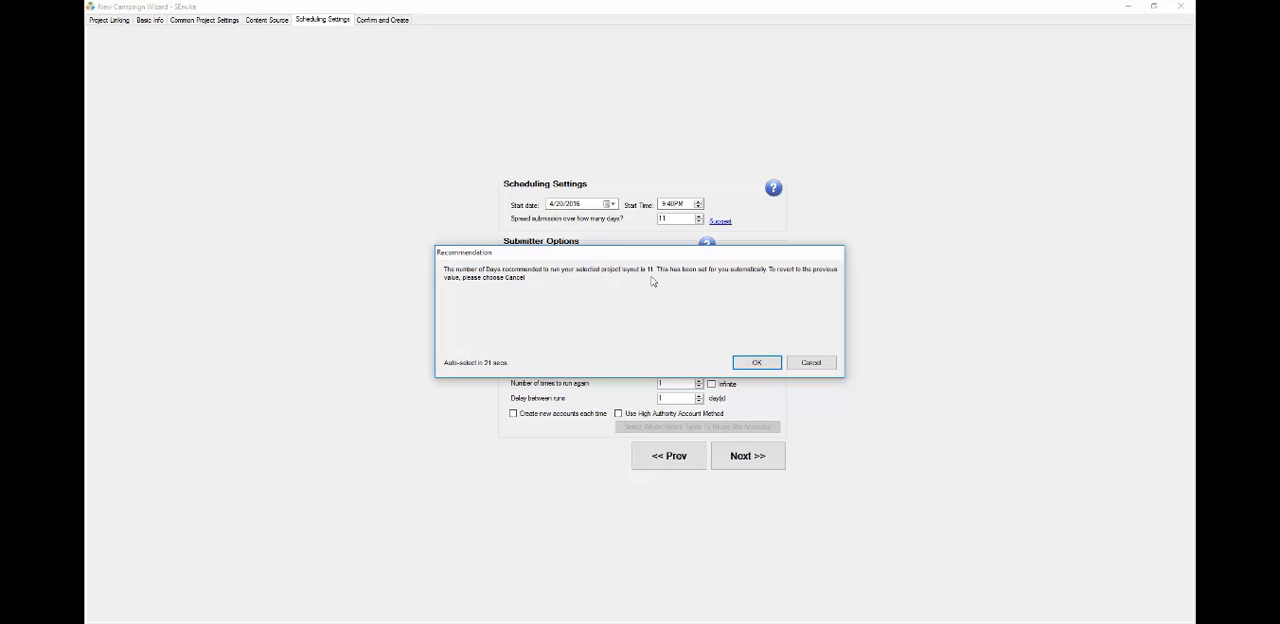
pyautogui.press('Return')
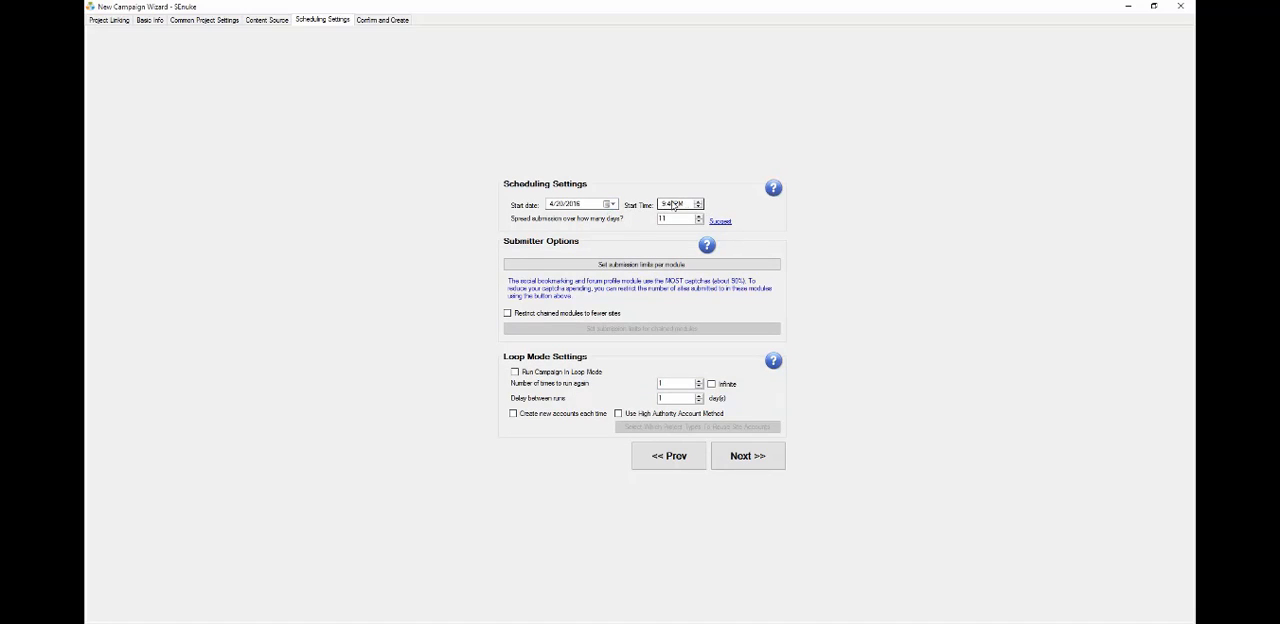
# Set the start day to 20 and enable infinite loop mode with 5 days between runs and new accounts each time
pyautogui.click(575, 204)
pyautogui.write('20')
pyautogui.click(473, 330)
pyautogui.doubleClick(700, 381)
pyautogui.click(711, 384)
pyautogui.click(700, 396)
pyautogui.click(700, 396)
pyautogui.click(544, 416)
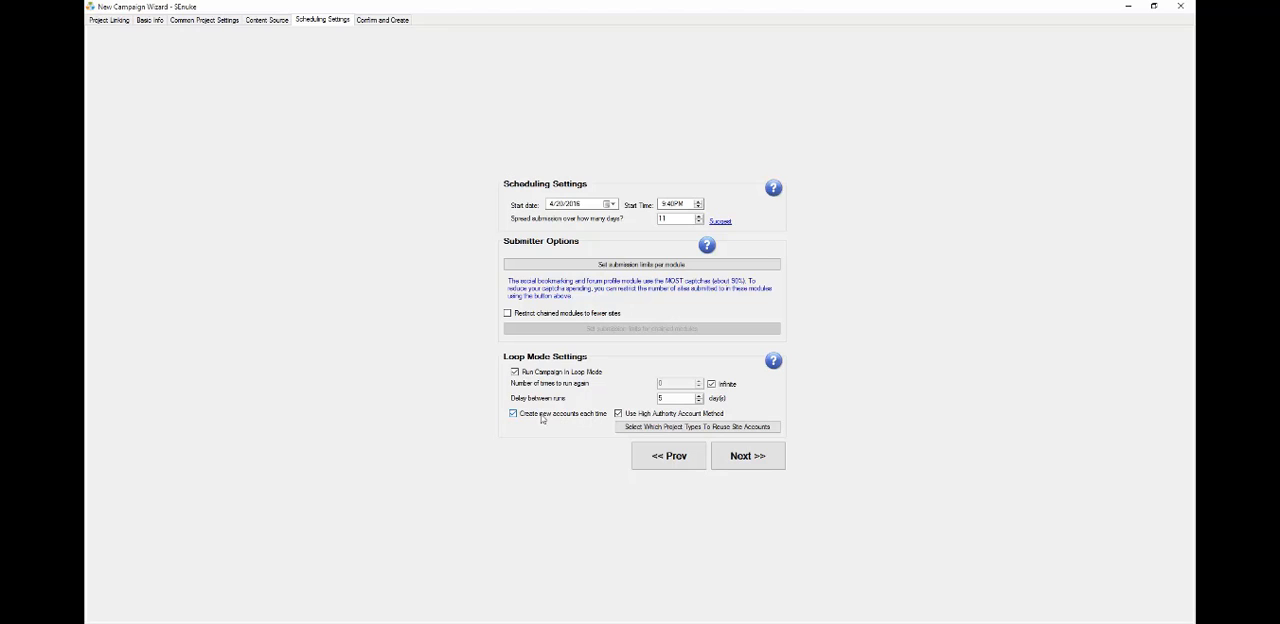
# Choose Premium Social Network and Social Bookmarking as the project types whose site accounts are reused
pyautogui.click(655, 428)
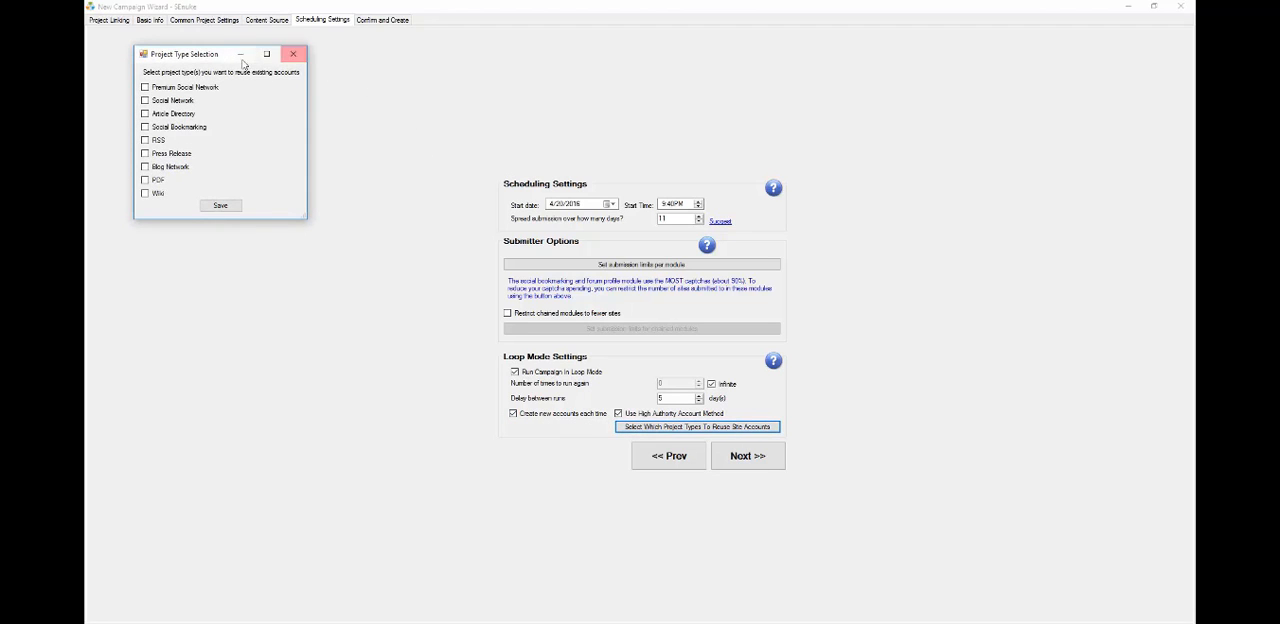
pyautogui.moveTo(232, 54); pyautogui.dragTo(386, 150)
pyautogui.click(342, 185)
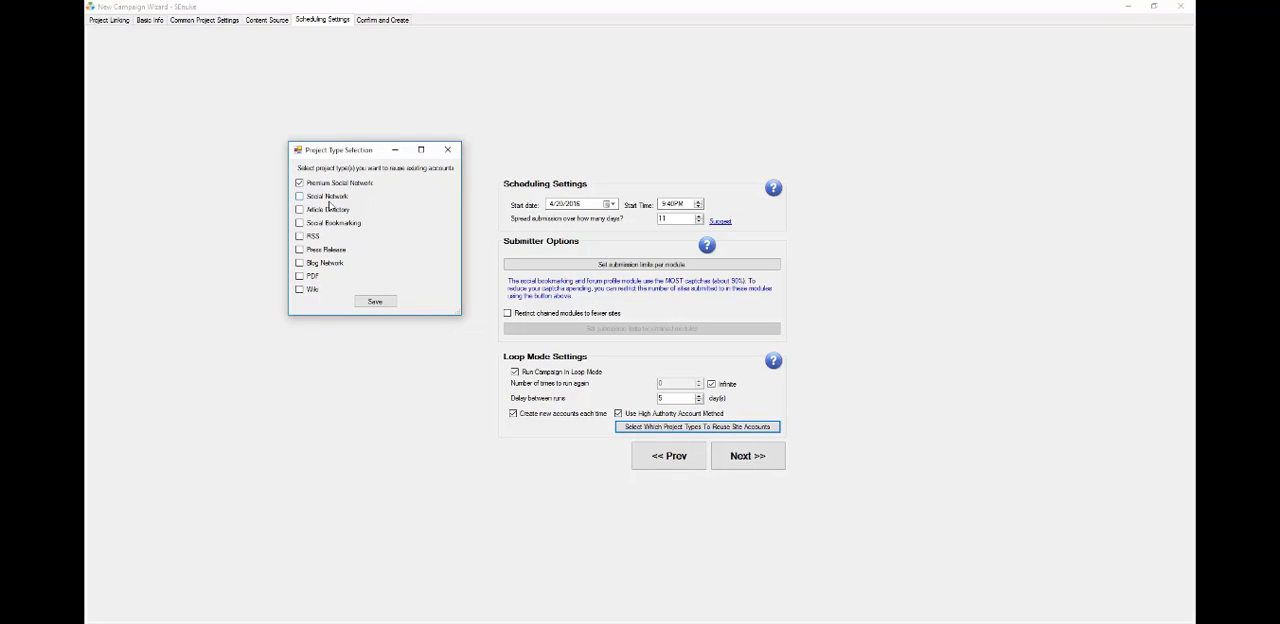
pyautogui.click(334, 224)
pyautogui.click(373, 301)
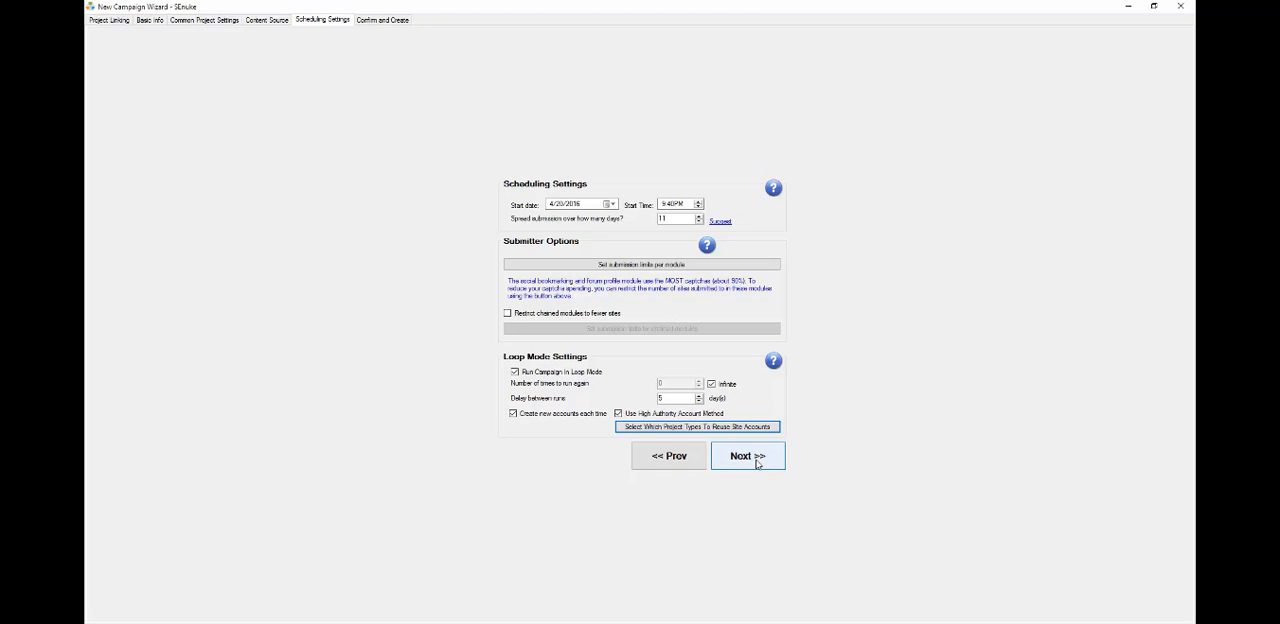
# Continue to the confirmation page and finish creating the campaign
pyautogui.click(757, 463)
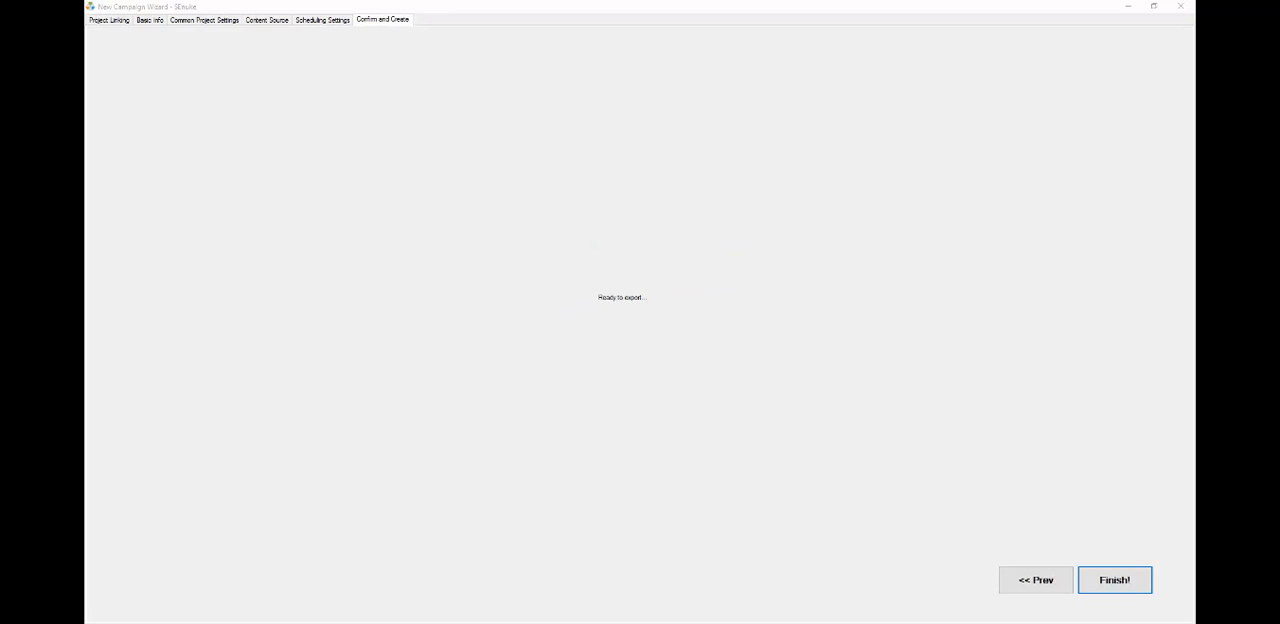
pyautogui.click(1115, 583)
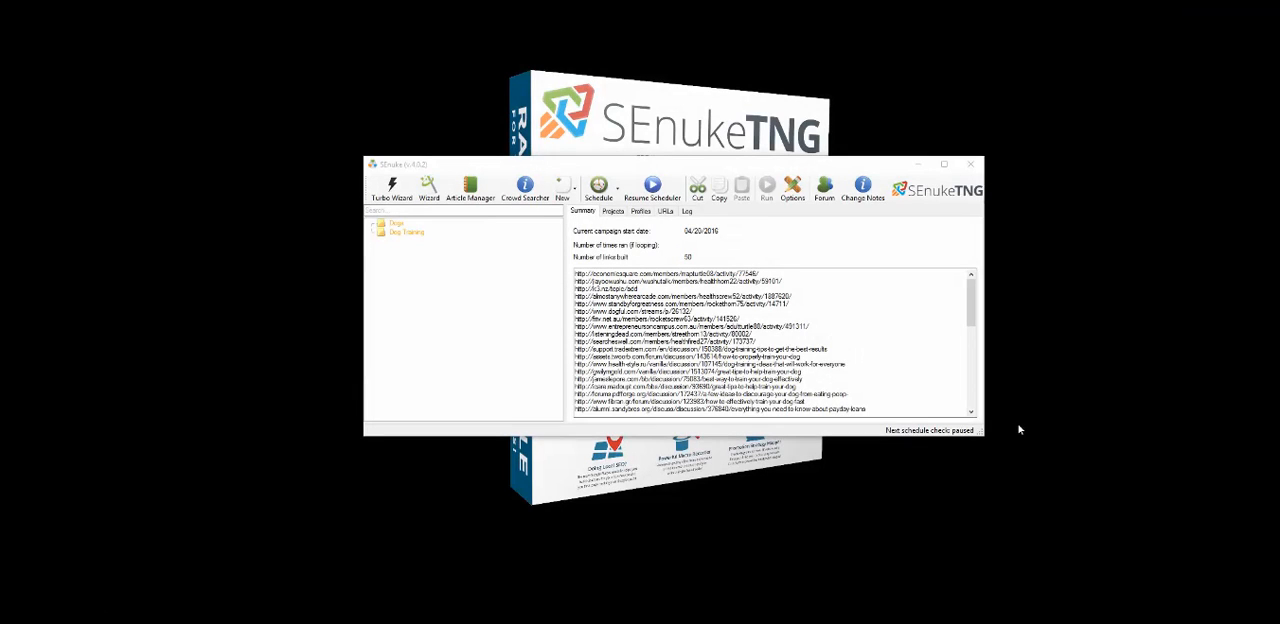
# Open the Dog Training campaign's Account Creation Project 1 from its projects list, then close it
pyautogui.click(414, 237)
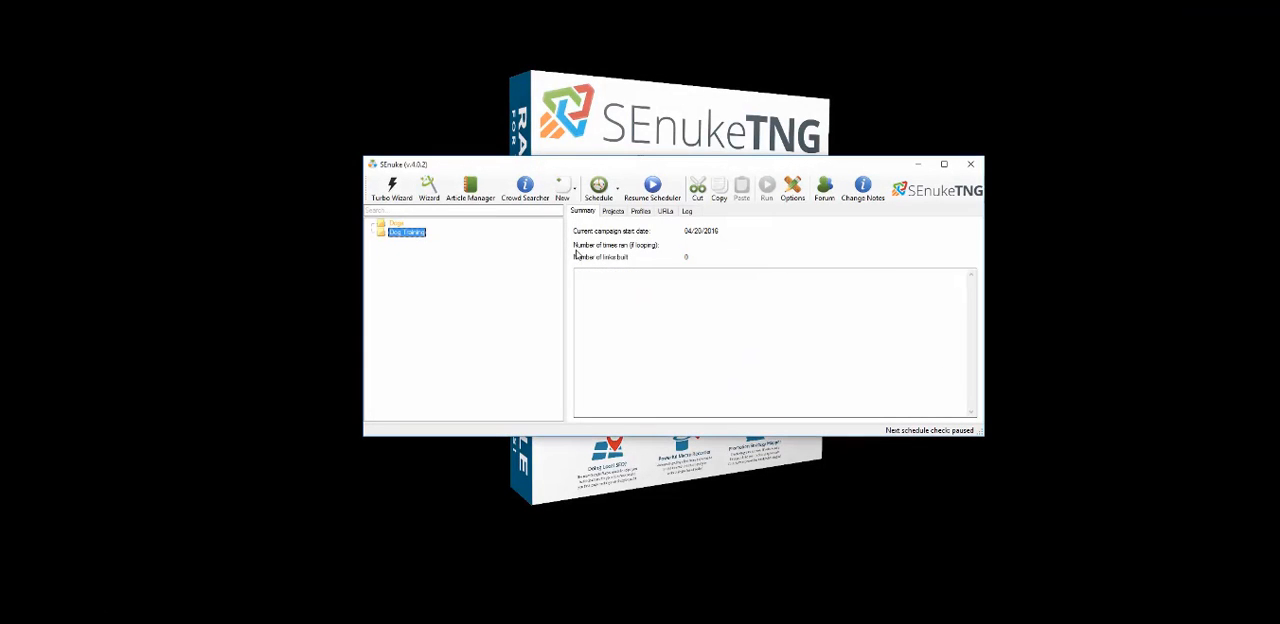
pyautogui.click(612, 211)
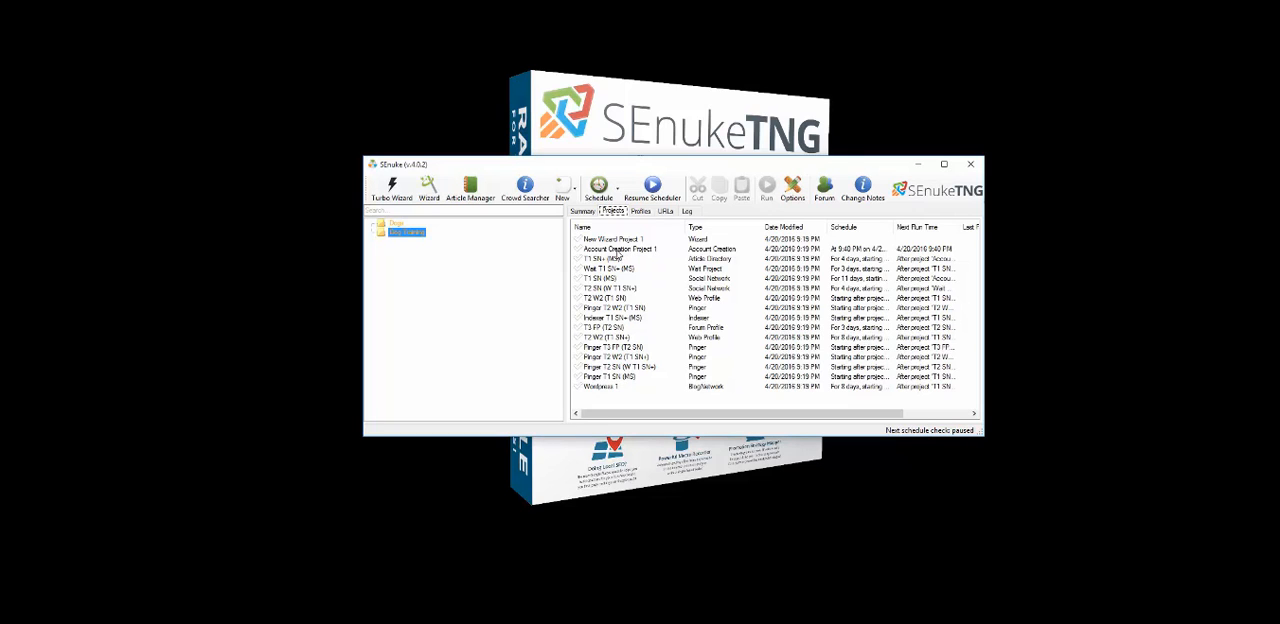
pyautogui.click(619, 250)
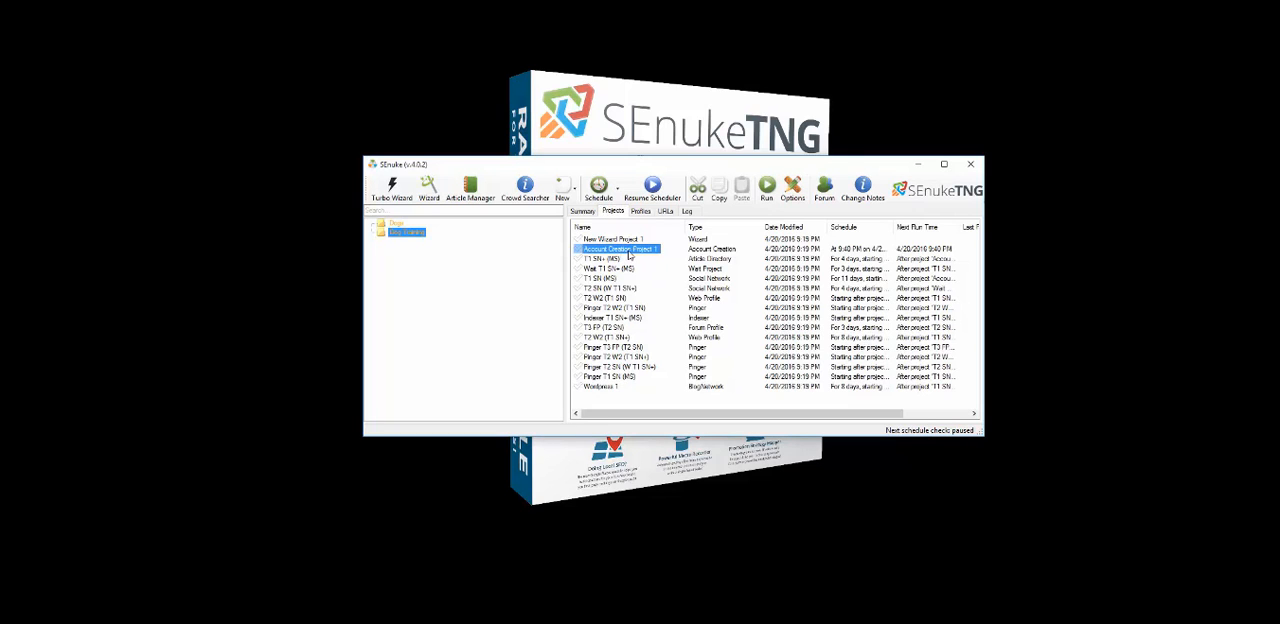
pyautogui.doubleClick(621, 249)
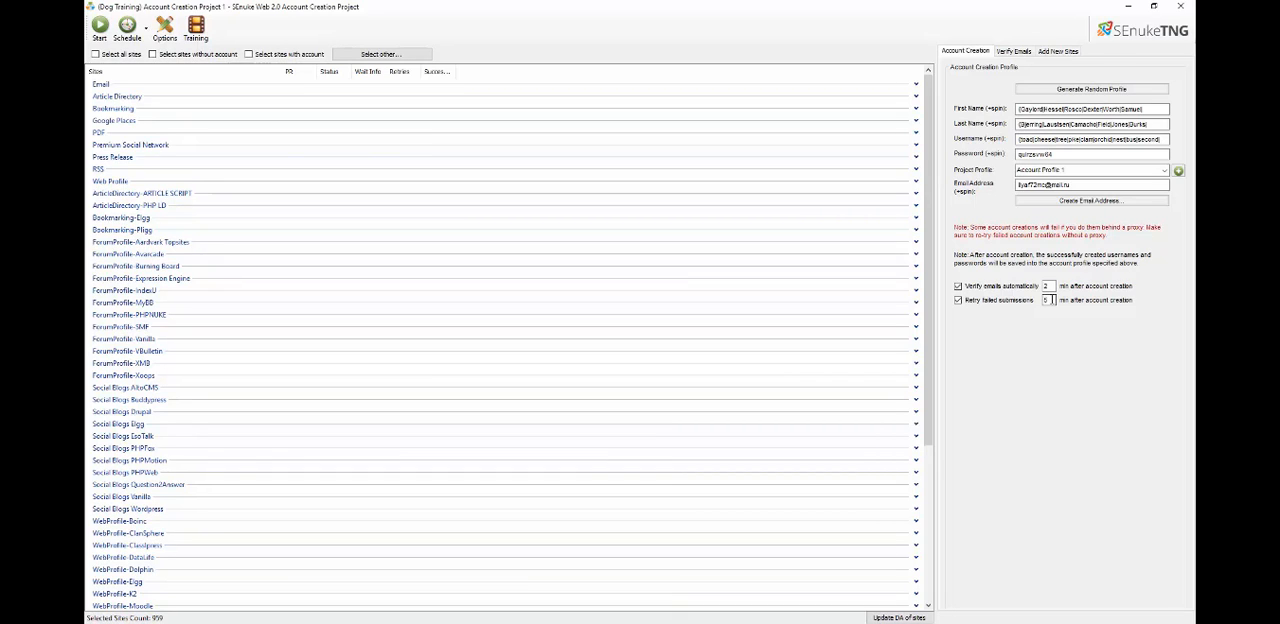
pyautogui.click(1186, 8)
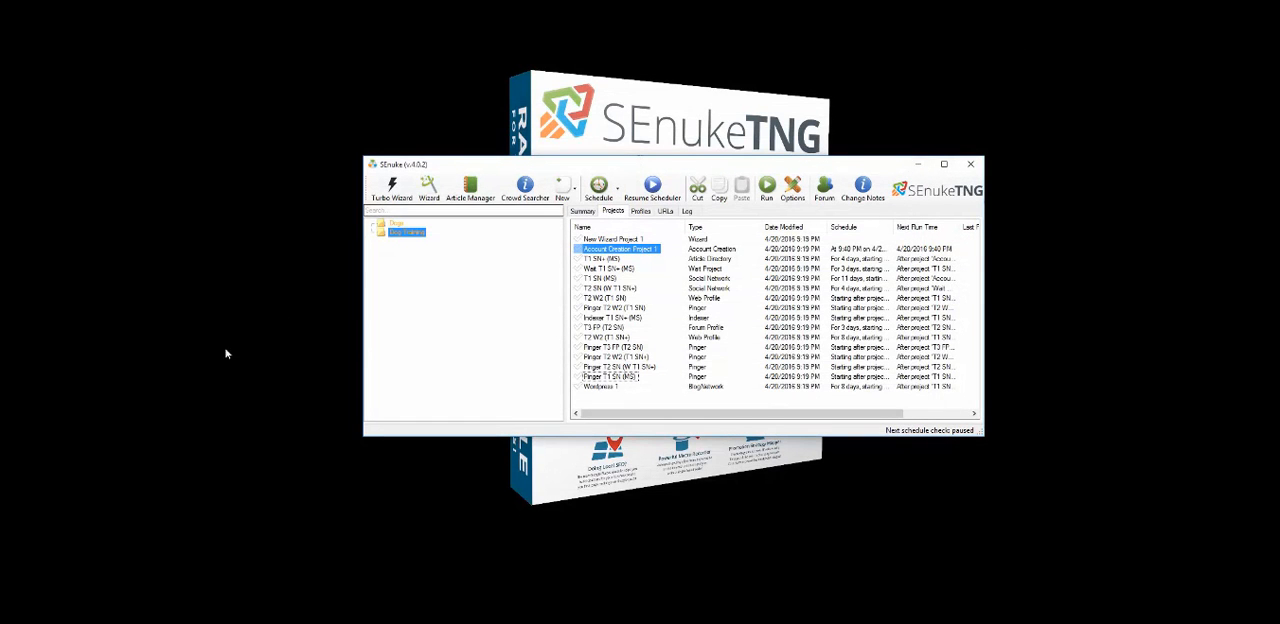
# Open the Turbo Wizard, enter dog training as primary keyword, generate secondary keywords and weight them at 40%
pyautogui.click(104, 187)
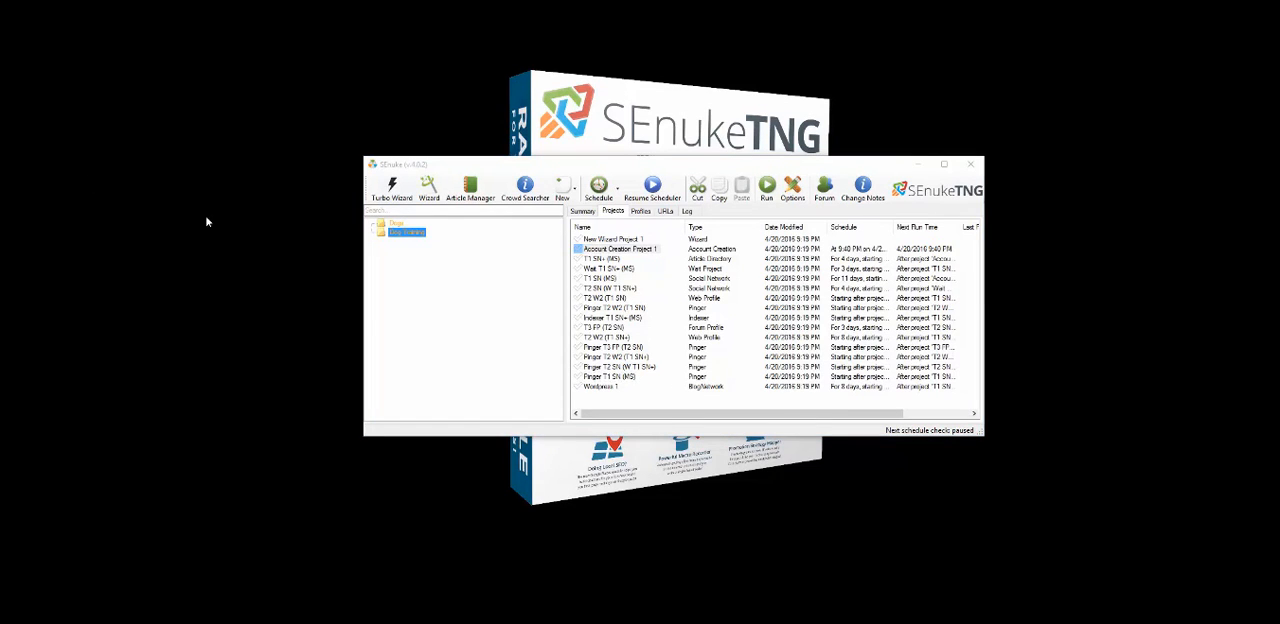
pyautogui.click(391, 188)
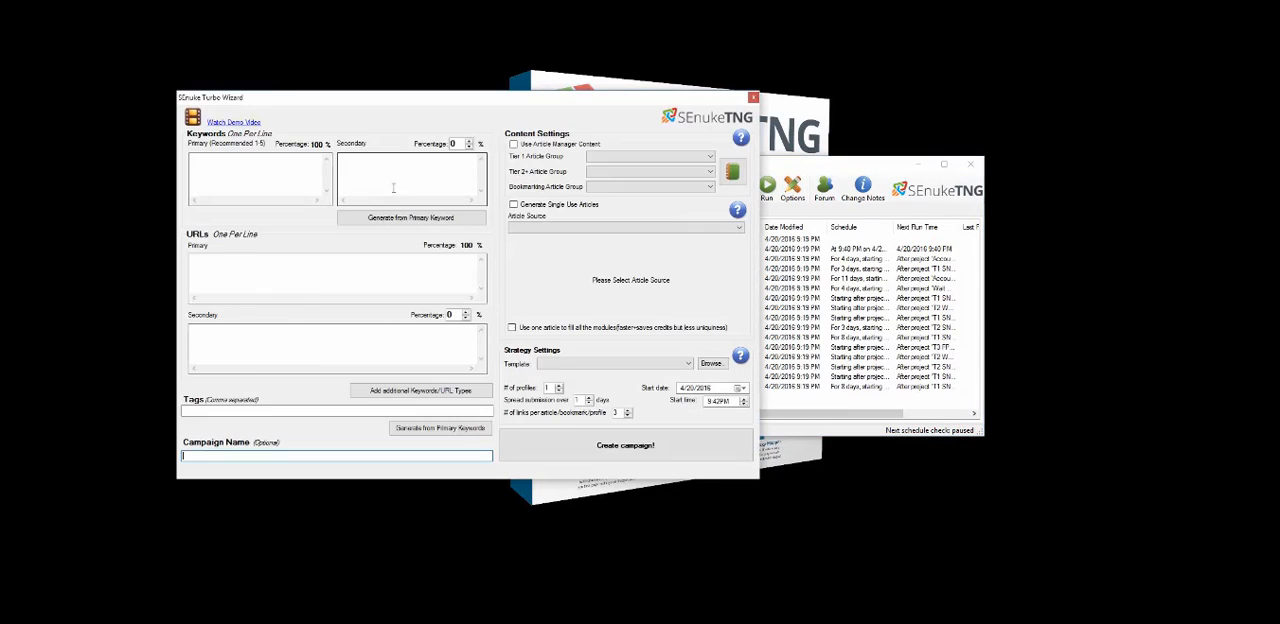
pyautogui.moveTo(405, 100); pyautogui.dragTo(492, 113)
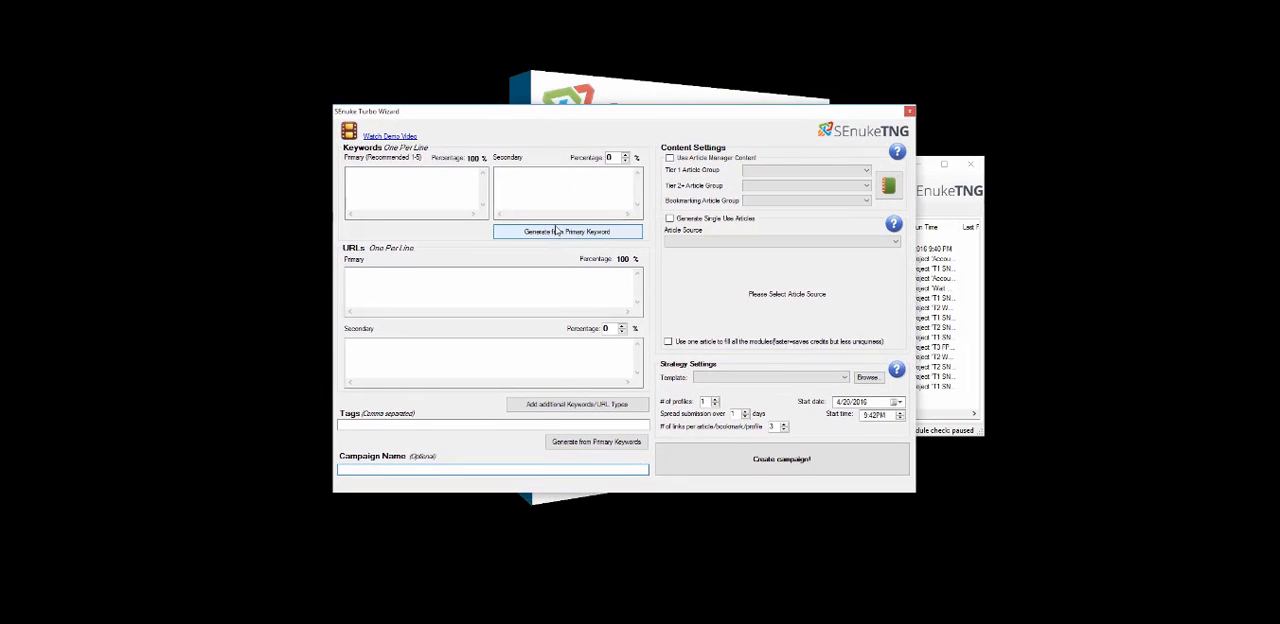
pyautogui.click(433, 189)
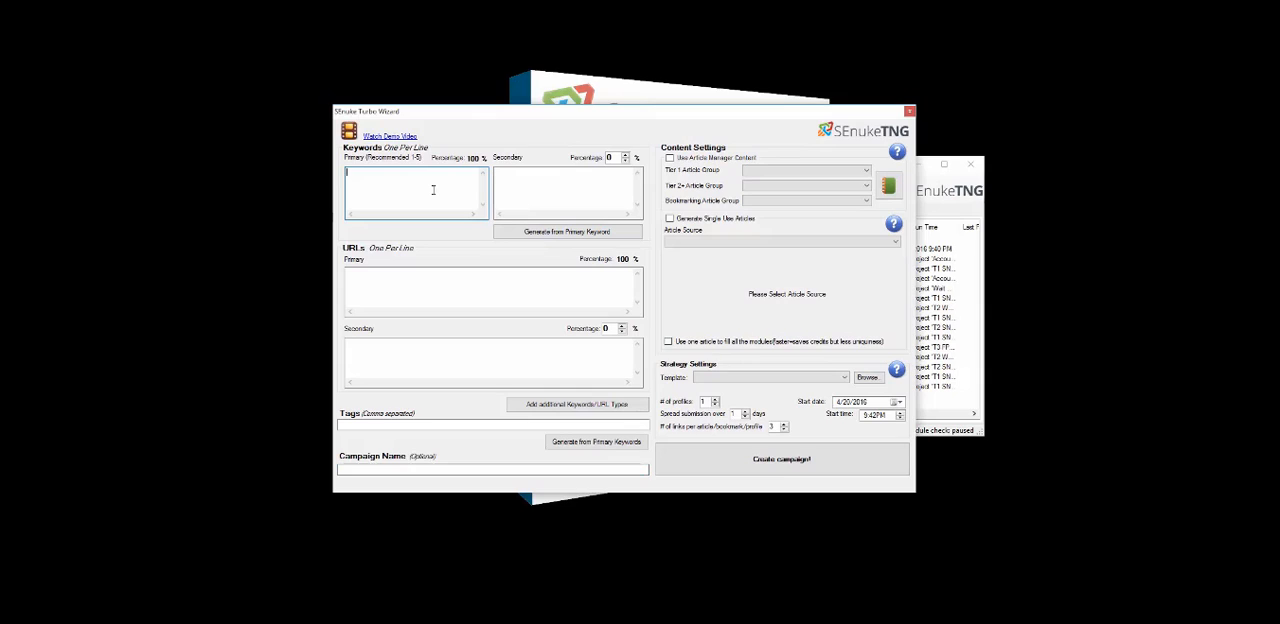
pyautogui.write('dog training')
pyautogui.click(612, 234)
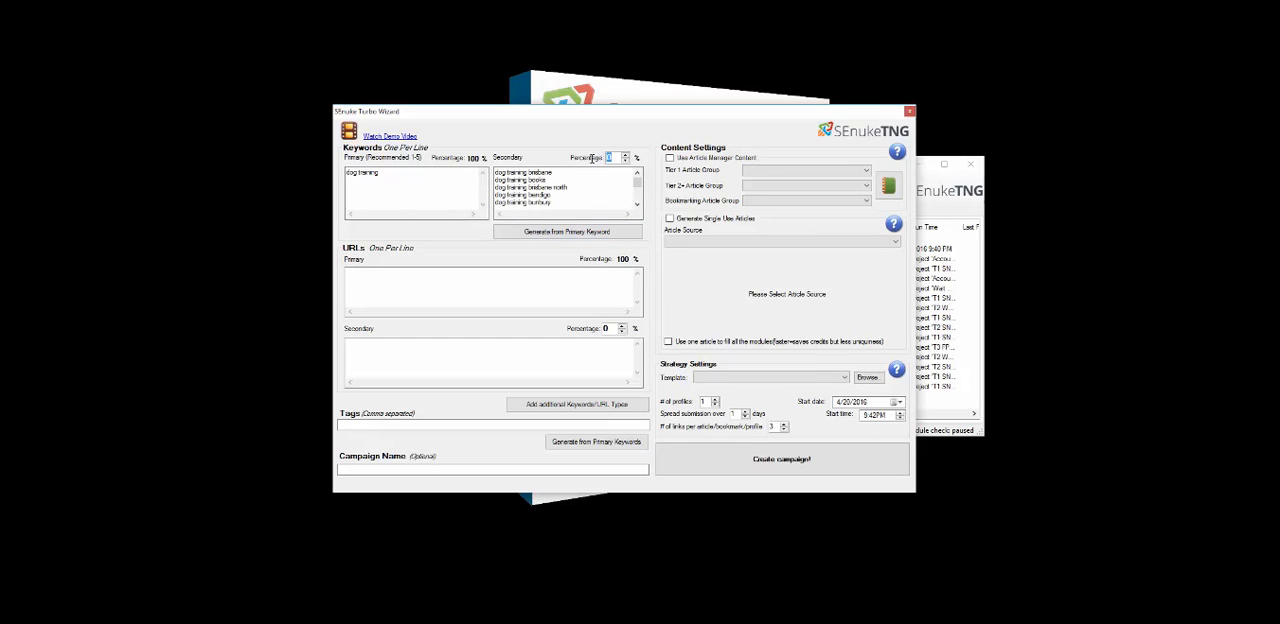
pyautogui.write('40')
pyautogui.click(430, 184)
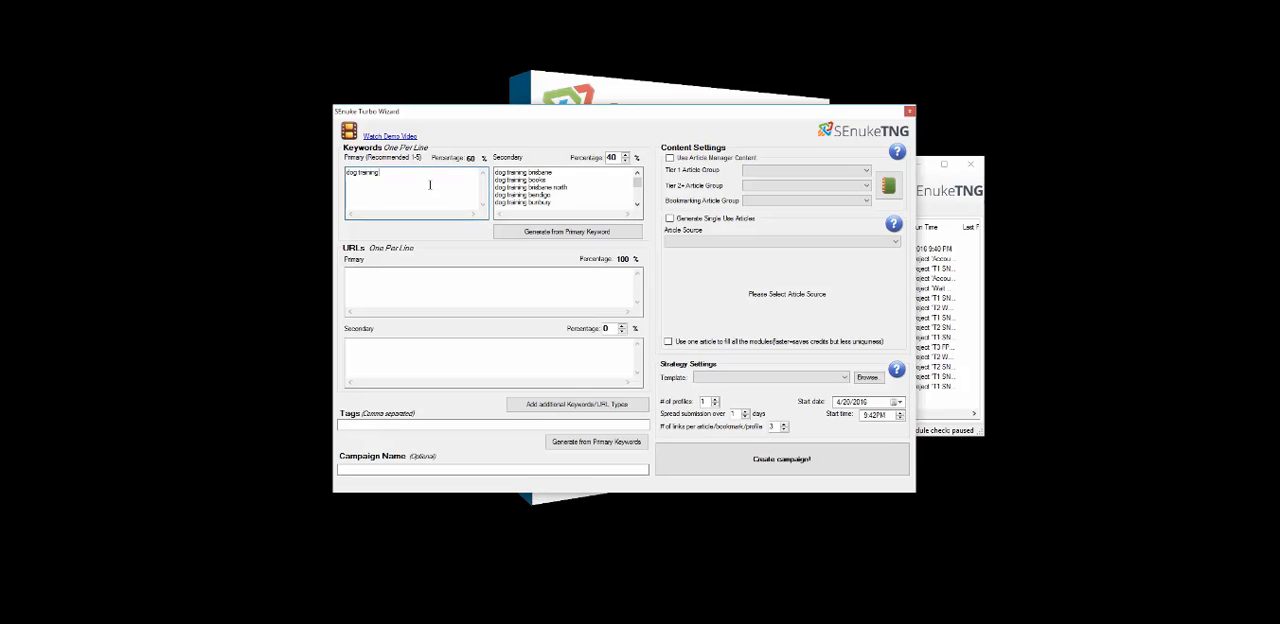
pyautogui.click(435, 298)
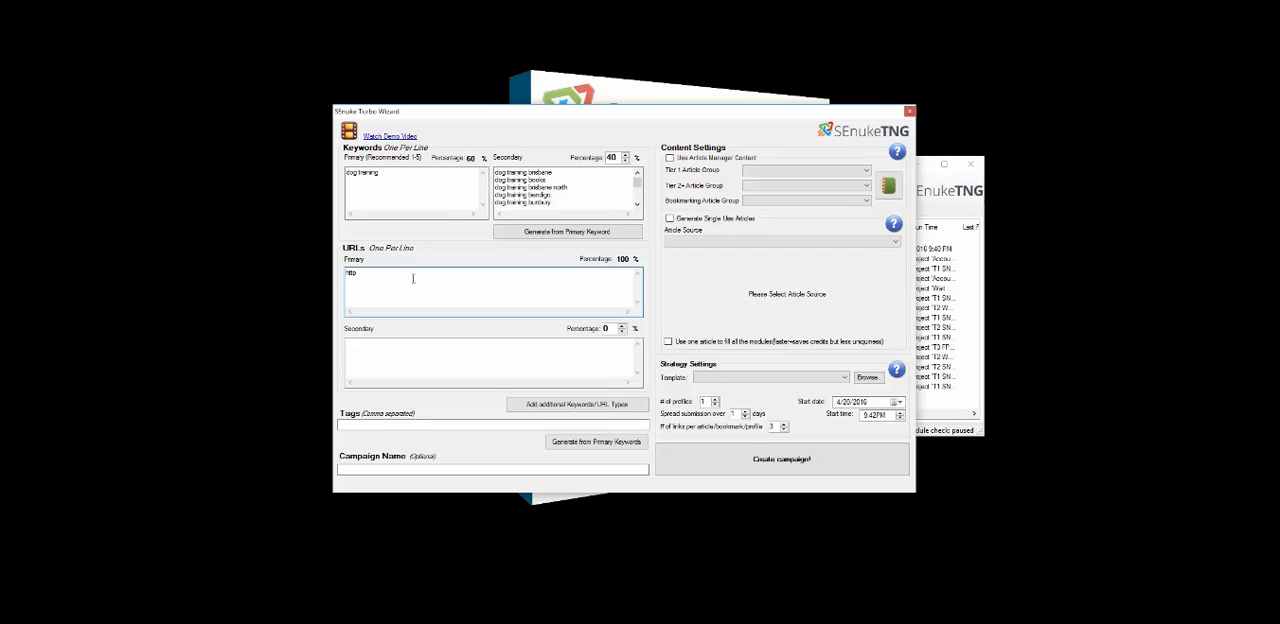
pyautogui.write('http://dogs.com/inner/')
pyautogui.click(407, 355)
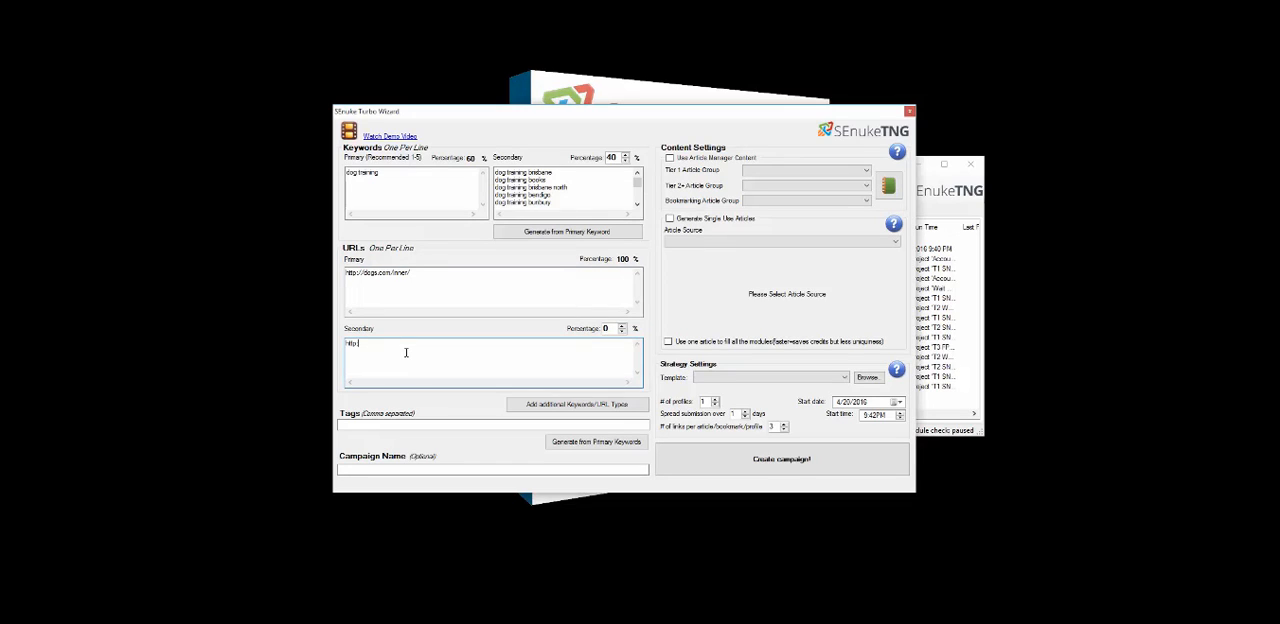
pyautogui.write('http://dogs.com')
pyautogui.moveTo(612, 328); pyautogui.dragTo(586, 328)
pyautogui.write('20')
pyautogui.click(574, 296)
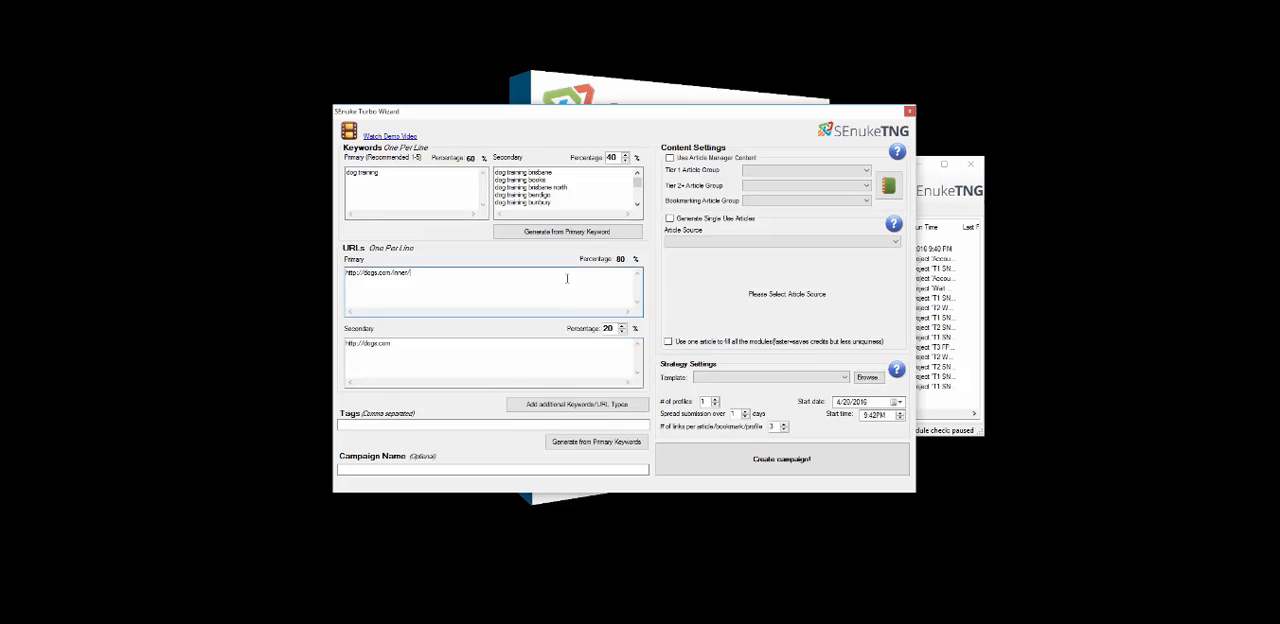
# Generate the tags from the primary keywords
pyautogui.click(571, 448)
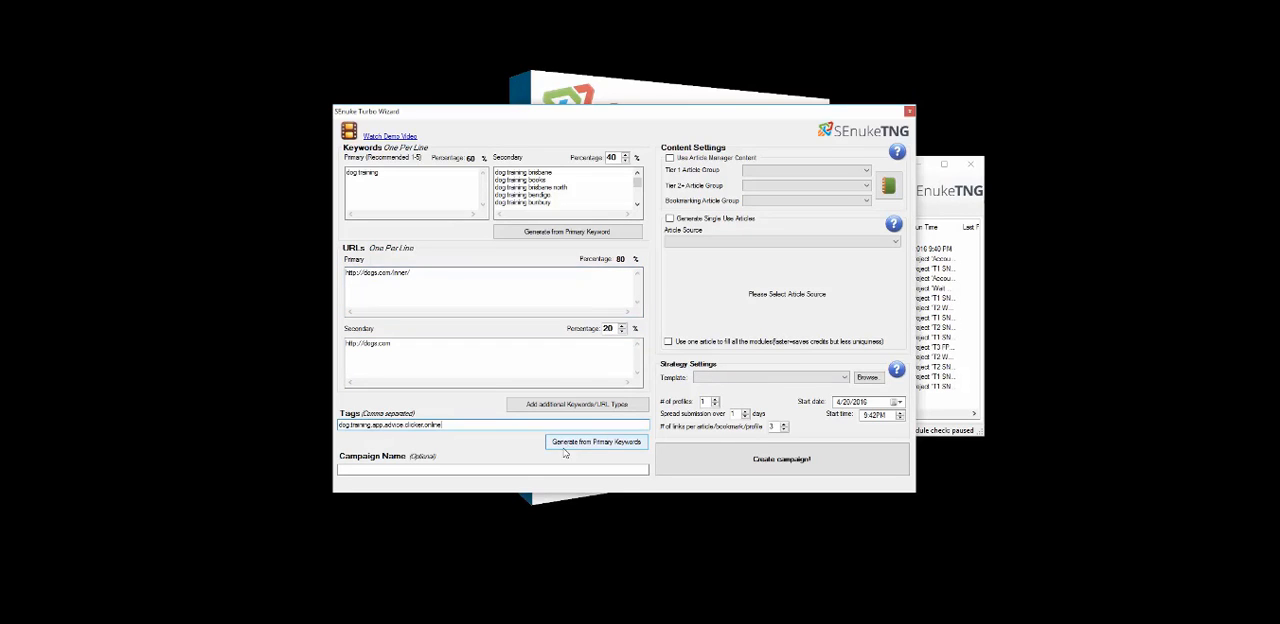
pyautogui.click(440, 468)
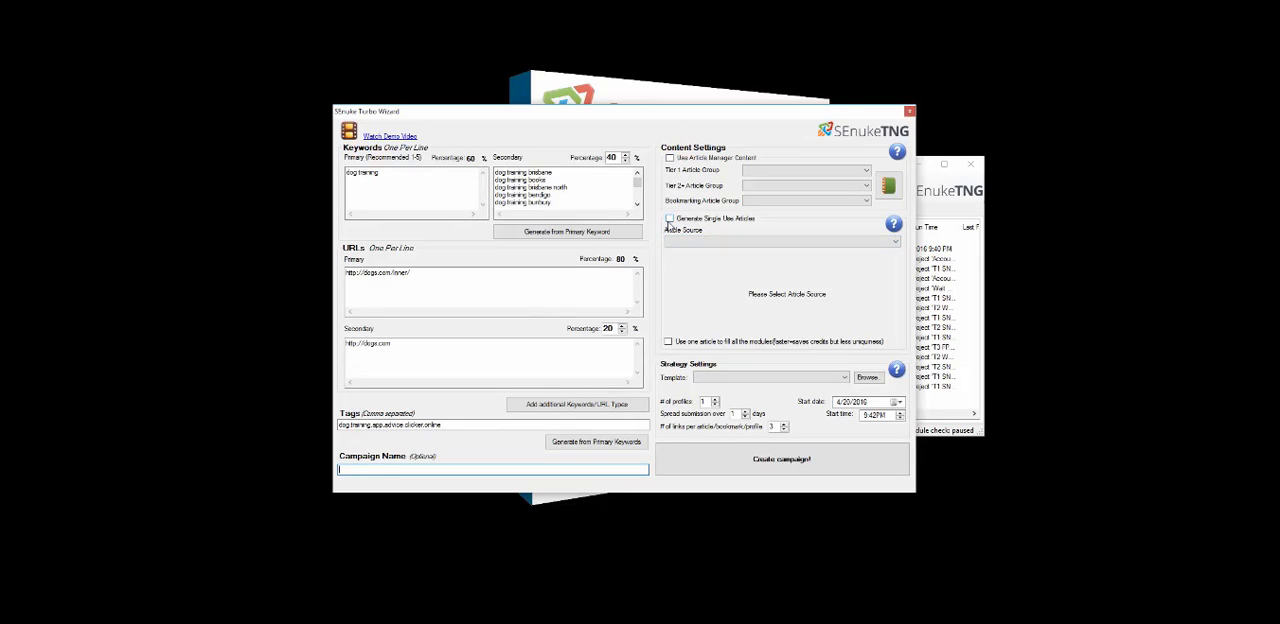
pyautogui.click(669, 219)
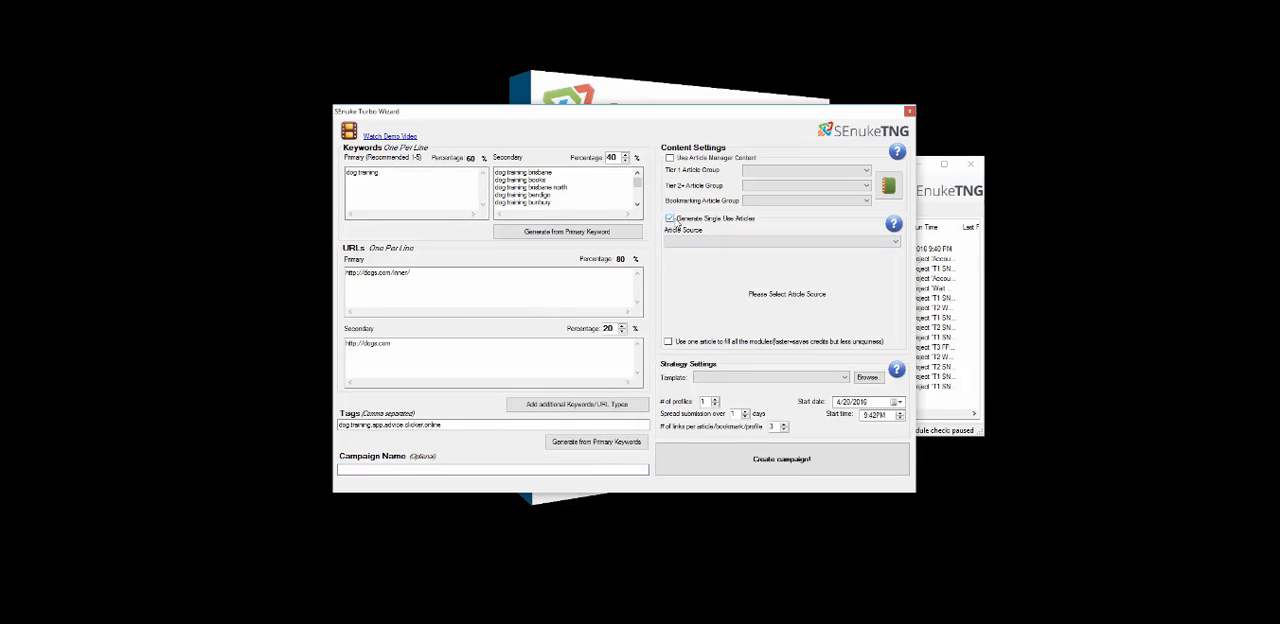
pyautogui.click(760, 243)
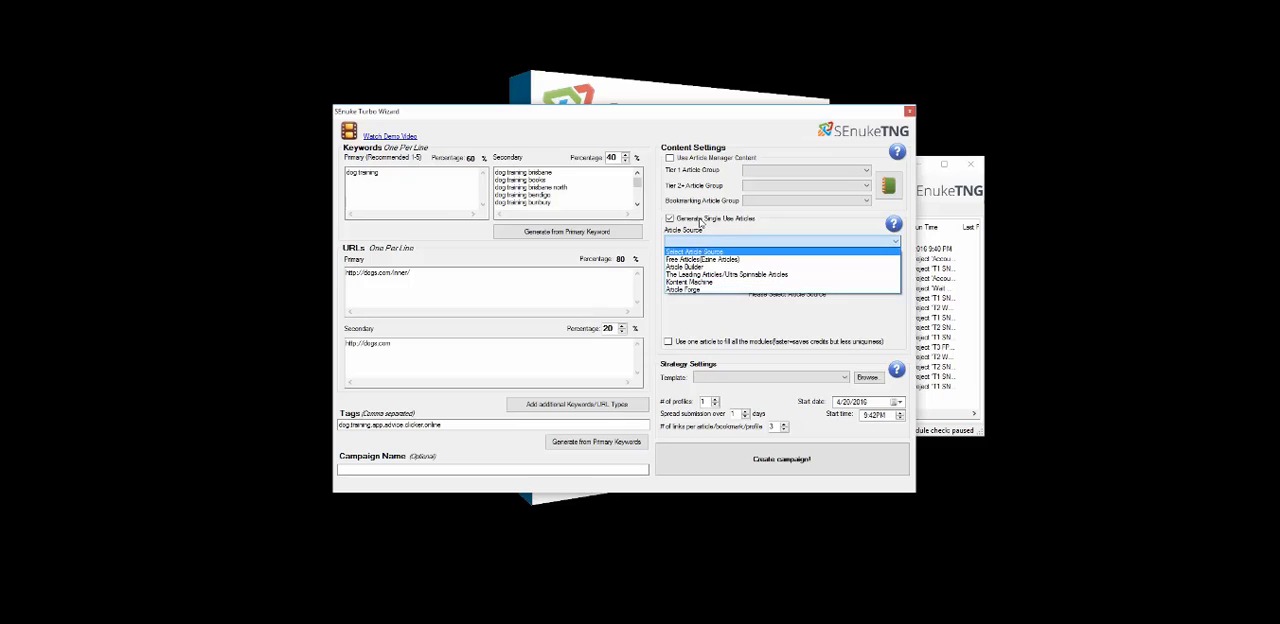
pyautogui.click(702, 231)
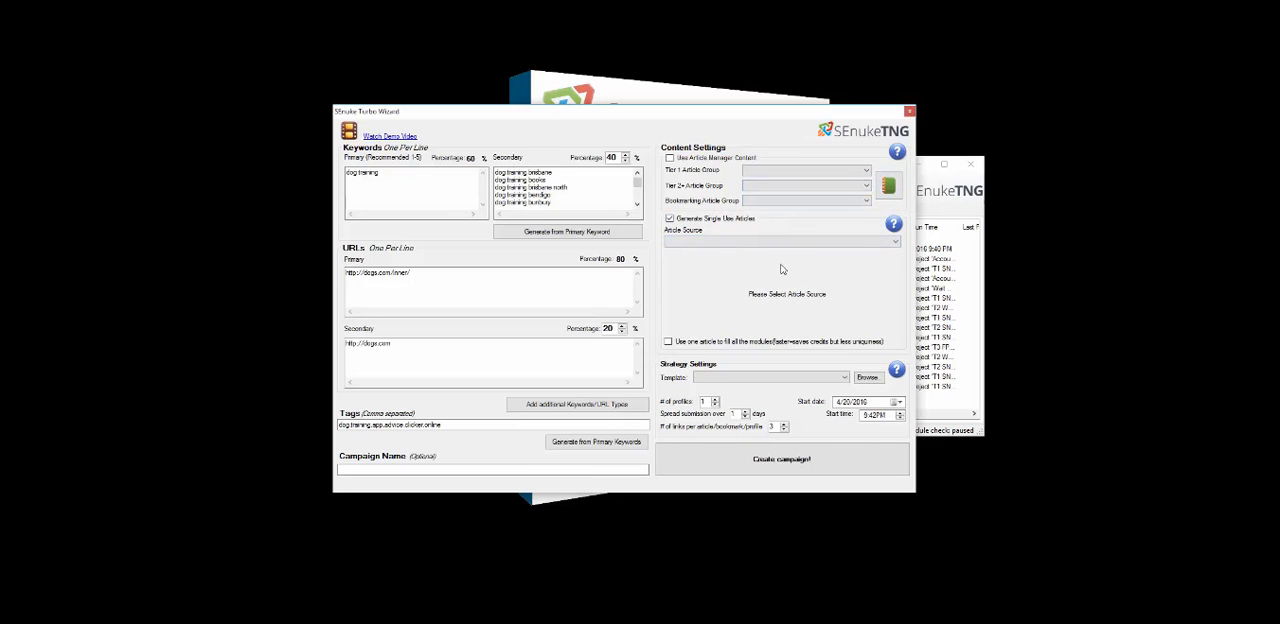
# Use Article Manager content with Tier 1 Content and Tier 2 Content as the Tier 1 and Tier 2 article groups
pyautogui.click(669, 218)
pyautogui.click(866, 171)
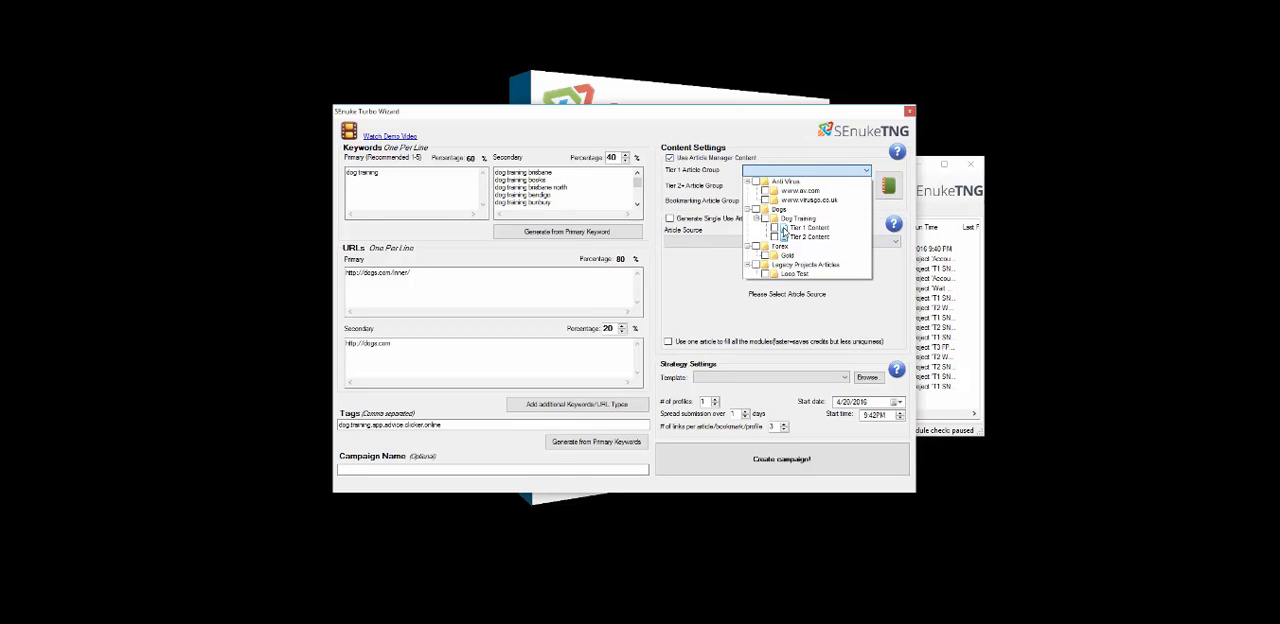
pyautogui.click(775, 228)
pyautogui.click(733, 188)
pyautogui.click(790, 190)
pyautogui.click(778, 255)
pyautogui.click(728, 222)
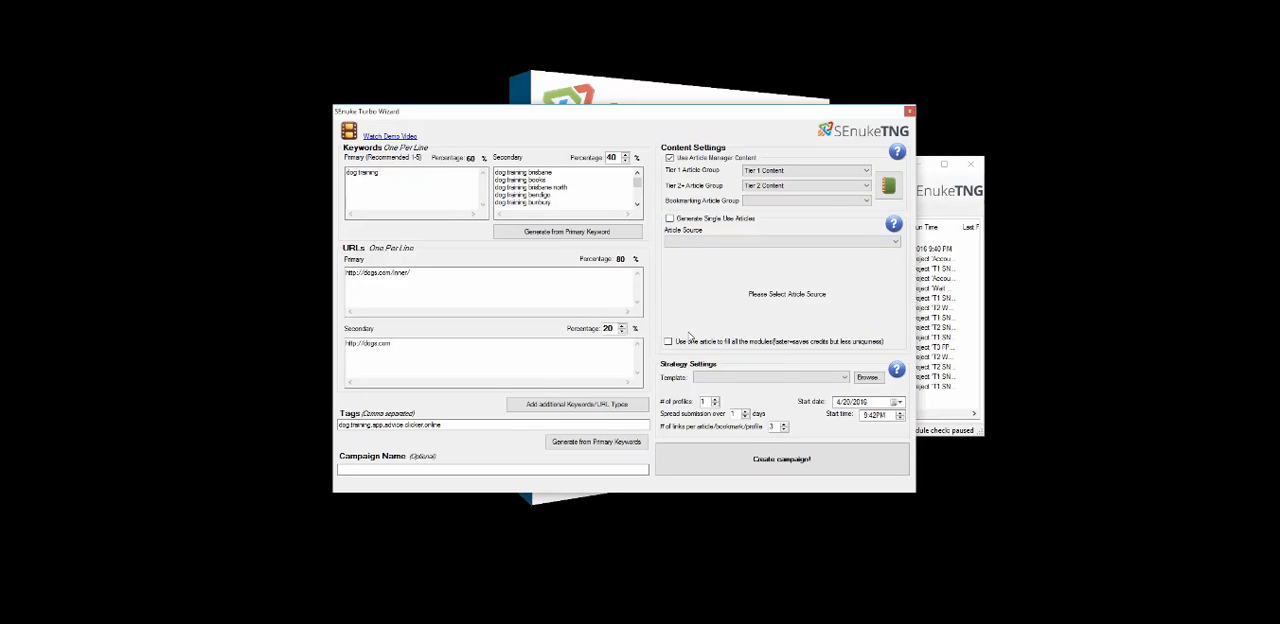
# Select the TNG - Social Skills WP template, set links per article to 1 and the start date to 4/20/2017
pyautogui.click(815, 379)
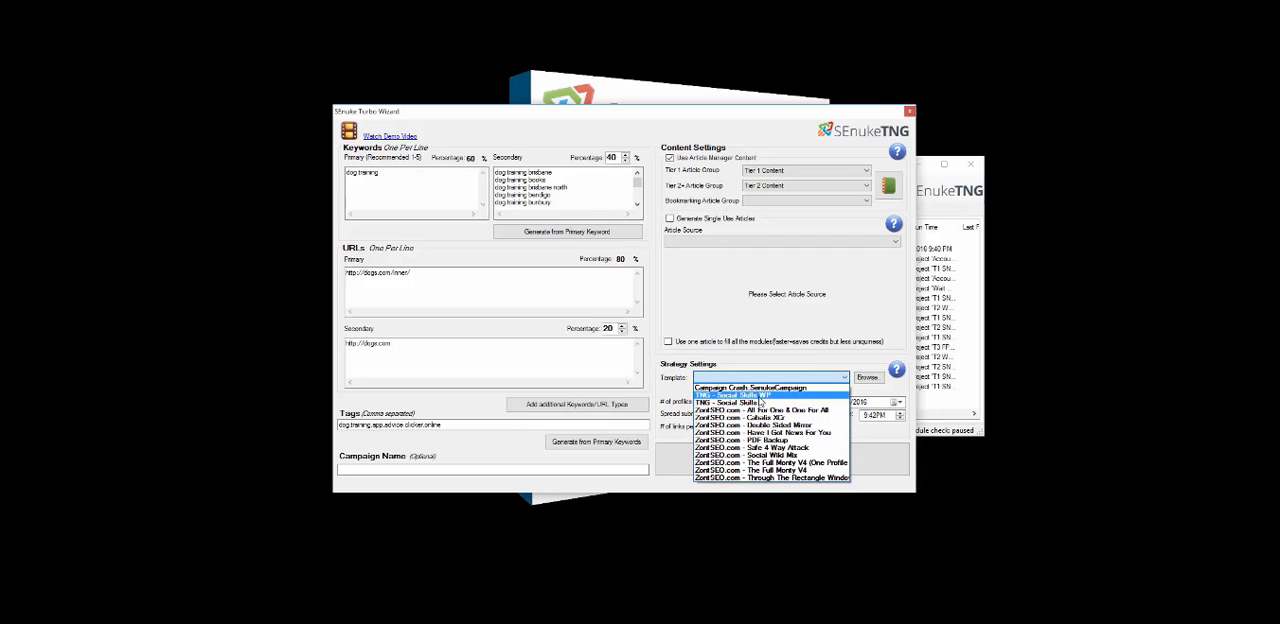
pyautogui.click(740, 396)
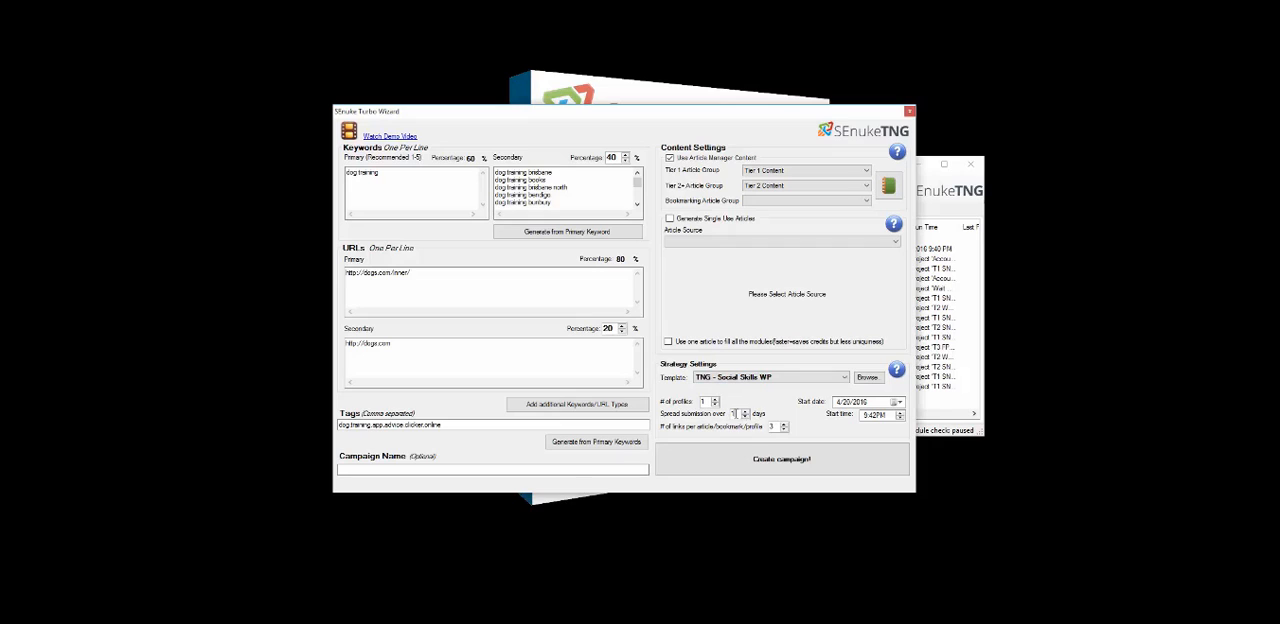
pyautogui.click(784, 430)
pyautogui.click(875, 417)
pyautogui.click(860, 402)
# Create the campaign and dismiss the export notification
pyautogui.click(732, 458)
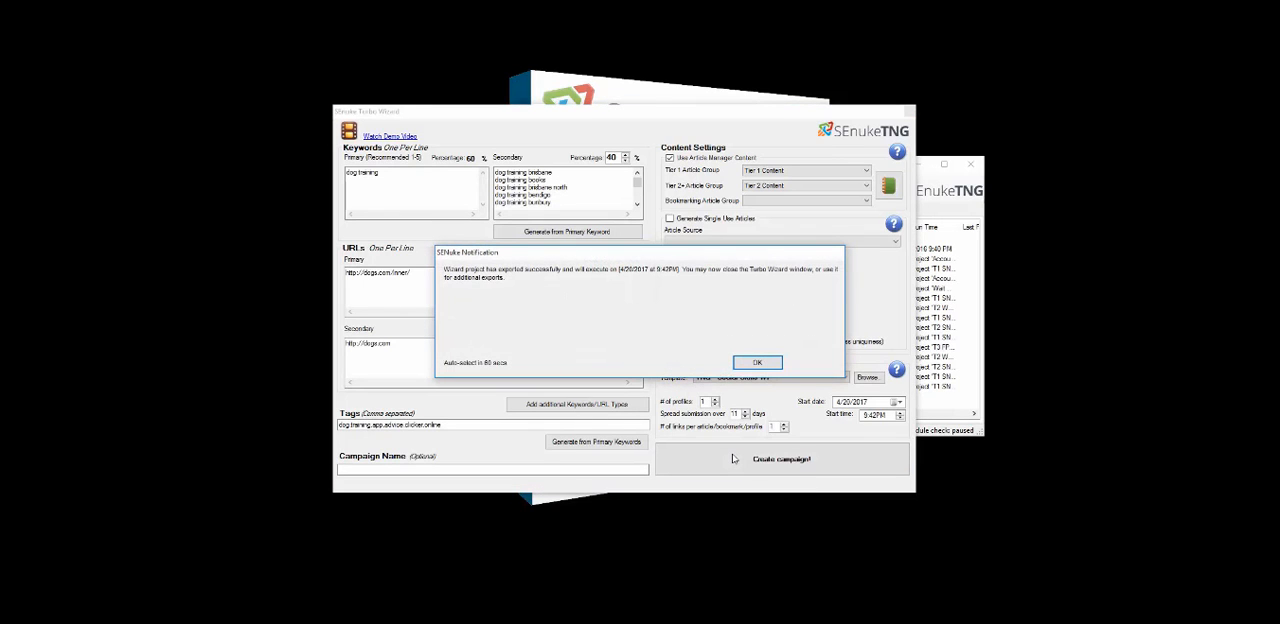
pyautogui.click(757, 364)
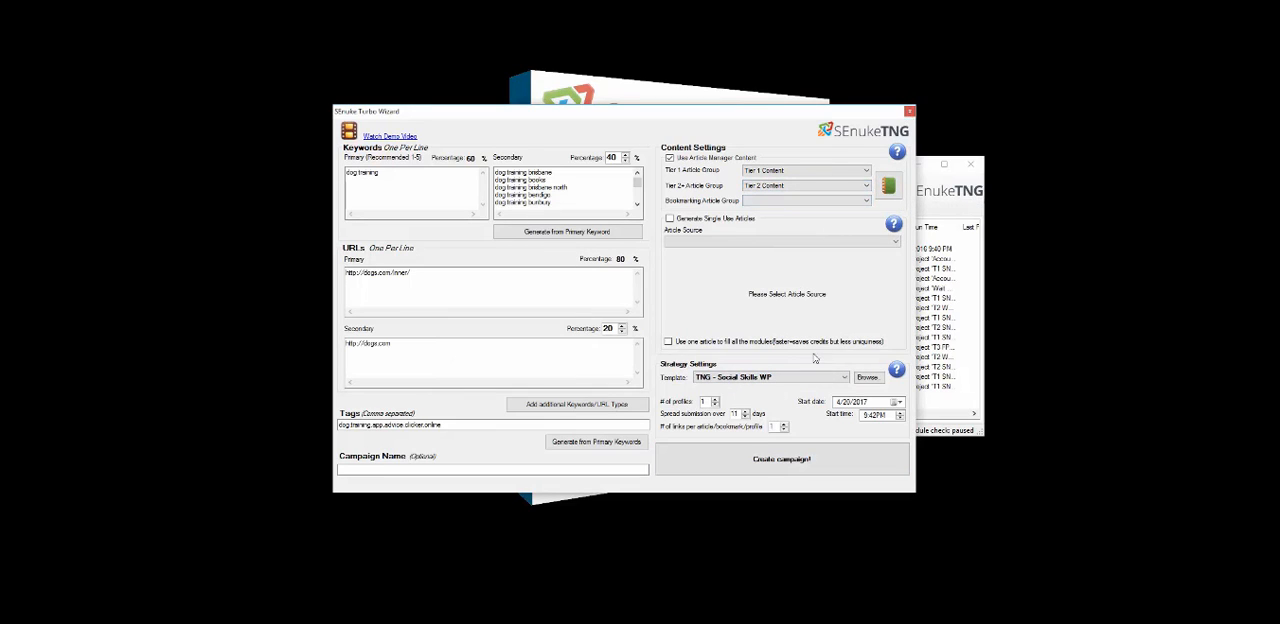
# Enable loop mode for the dog training Turbo Campaign, running it 6 more times and creating new accounts each time
pyautogui.click(909, 111)
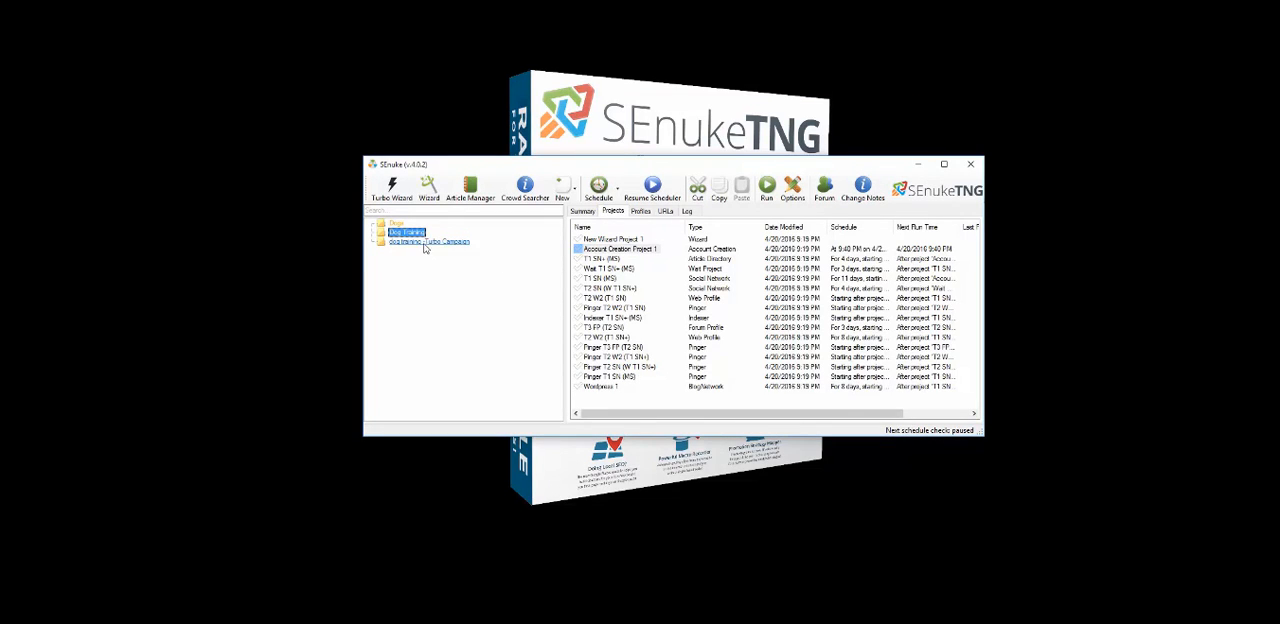
pyautogui.click(425, 244)
pyautogui.click(418, 233)
pyautogui.click(428, 243)
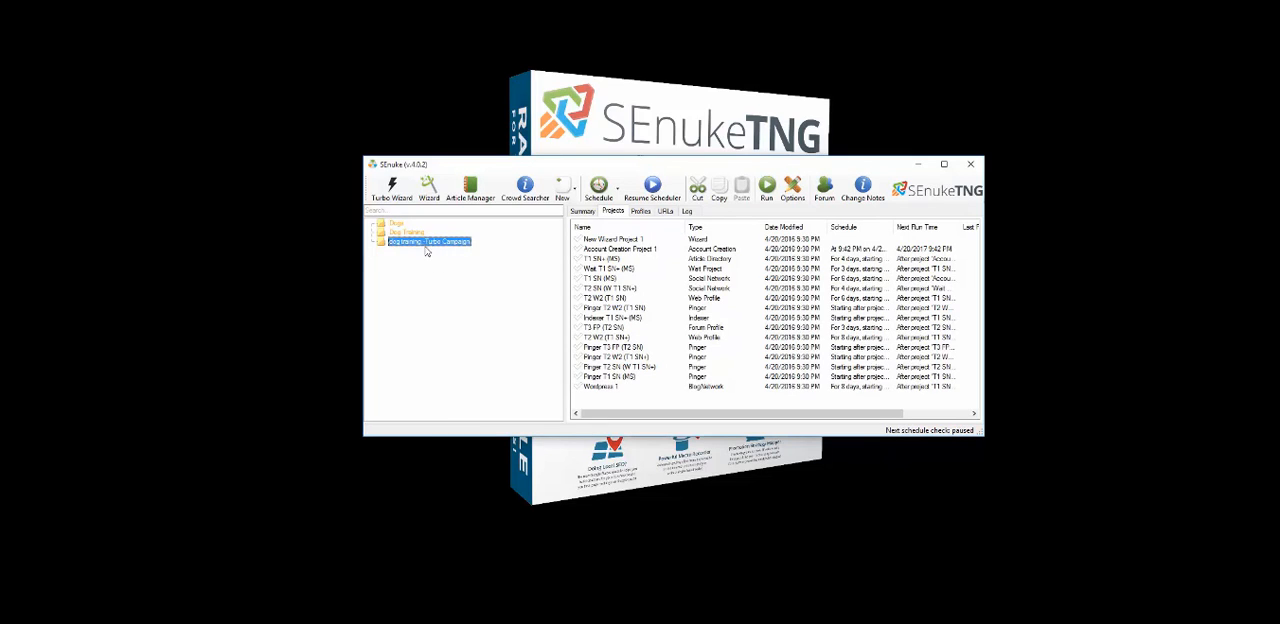
pyautogui.rightClick(406, 244)
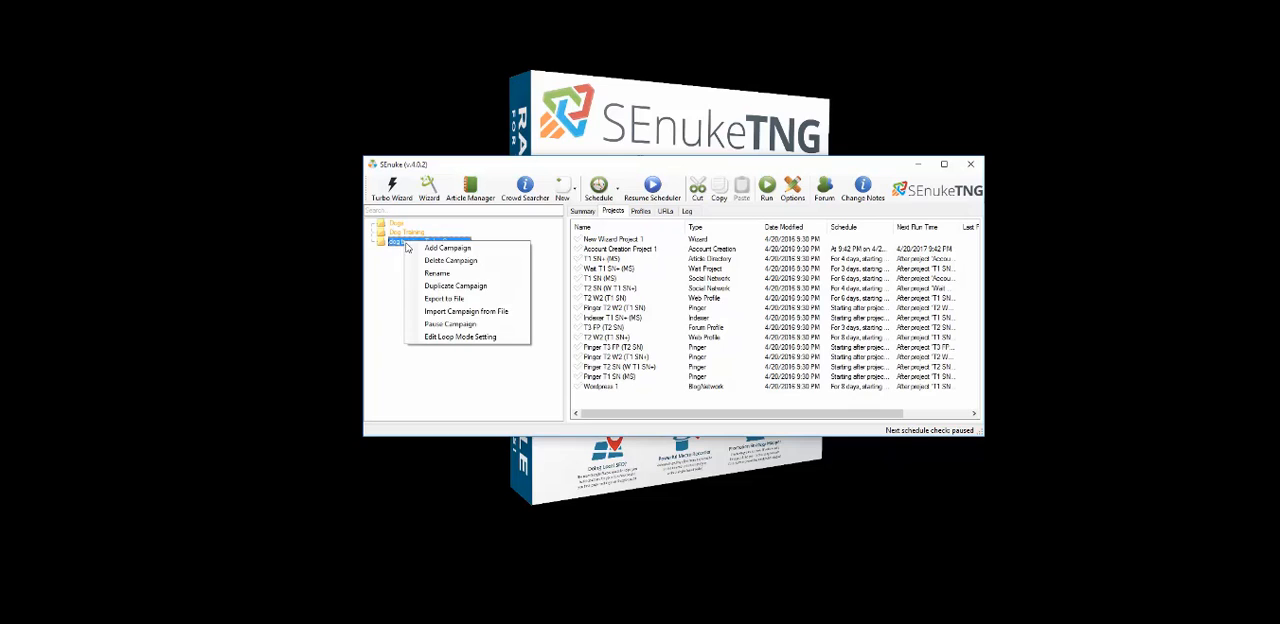
pyautogui.click(440, 336)
pyautogui.click(514, 298)
pyautogui.click(698, 308)
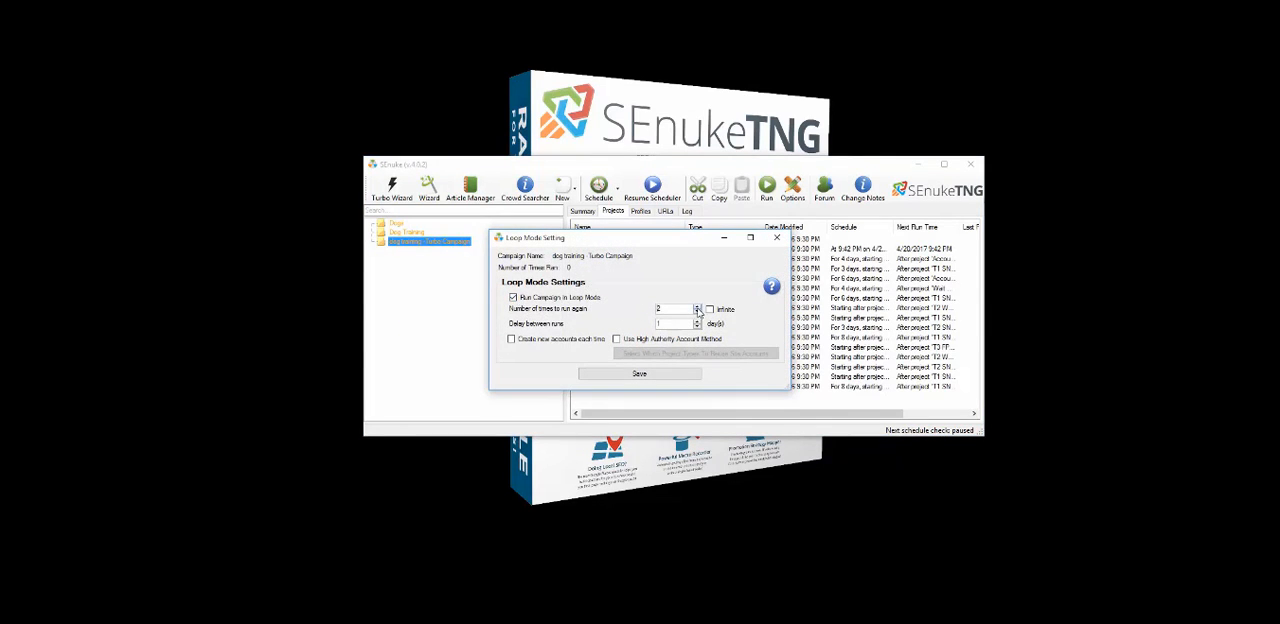
pyautogui.click(698, 308)
pyautogui.click(710, 310)
pyautogui.click(710, 310)
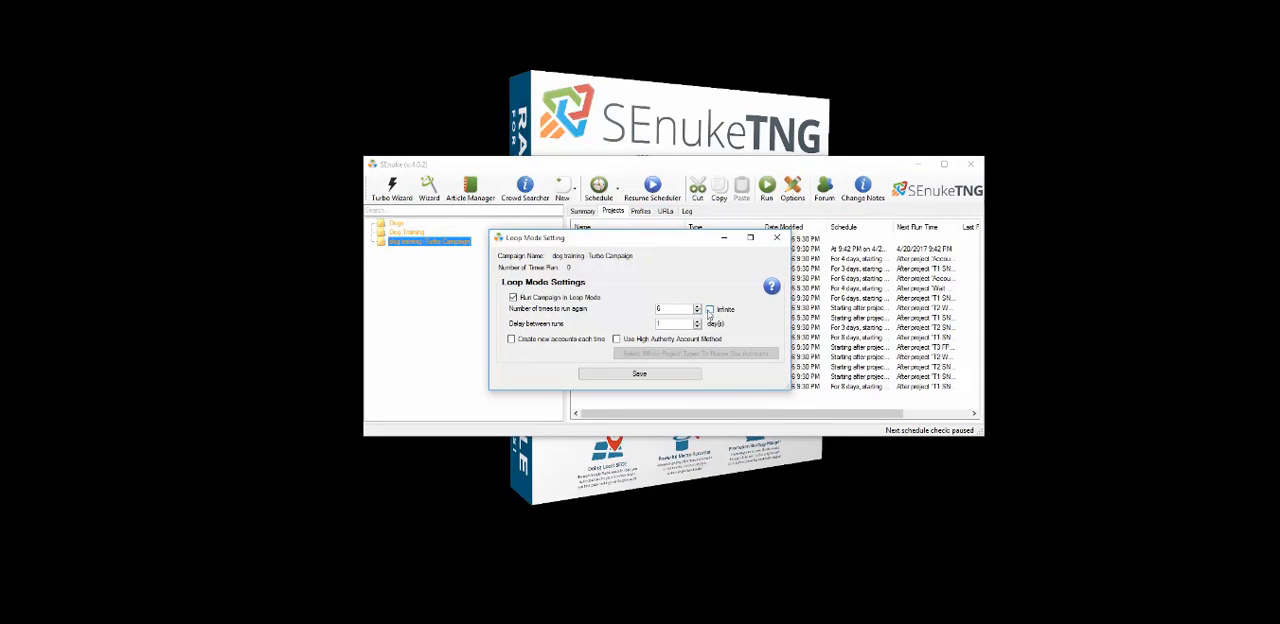
pyautogui.click(522, 345)
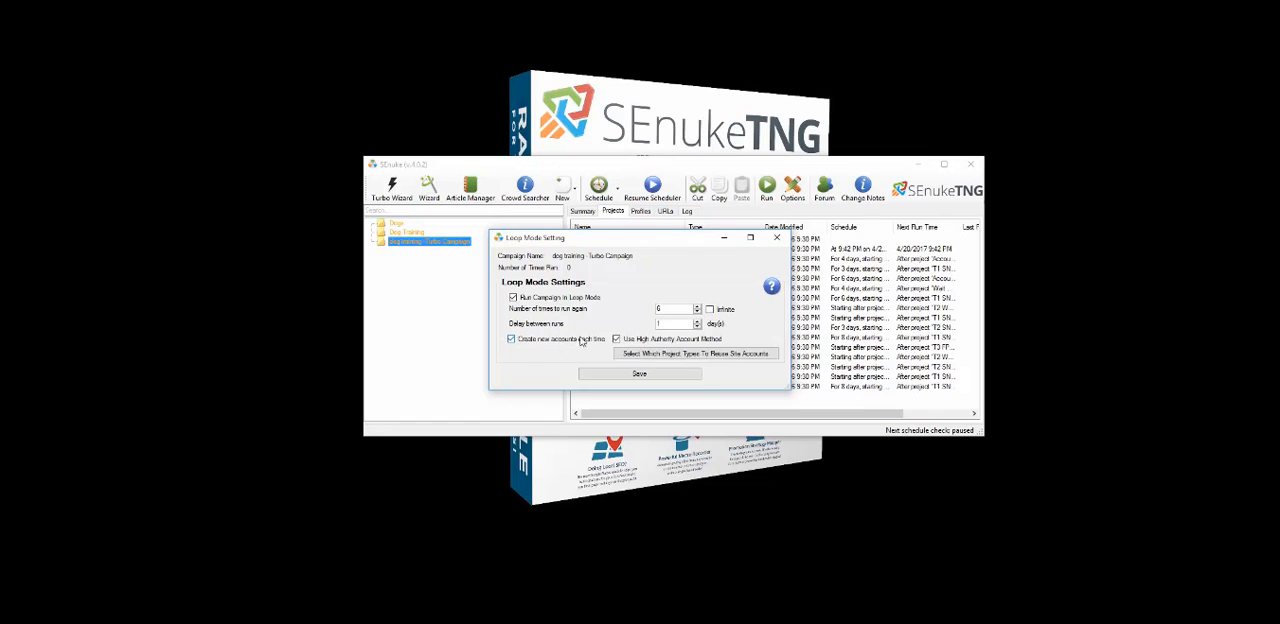
# Reuse existing site accounts for Social Network and Article Directory projects, and save the loop mode settings
pyautogui.click(631, 352)
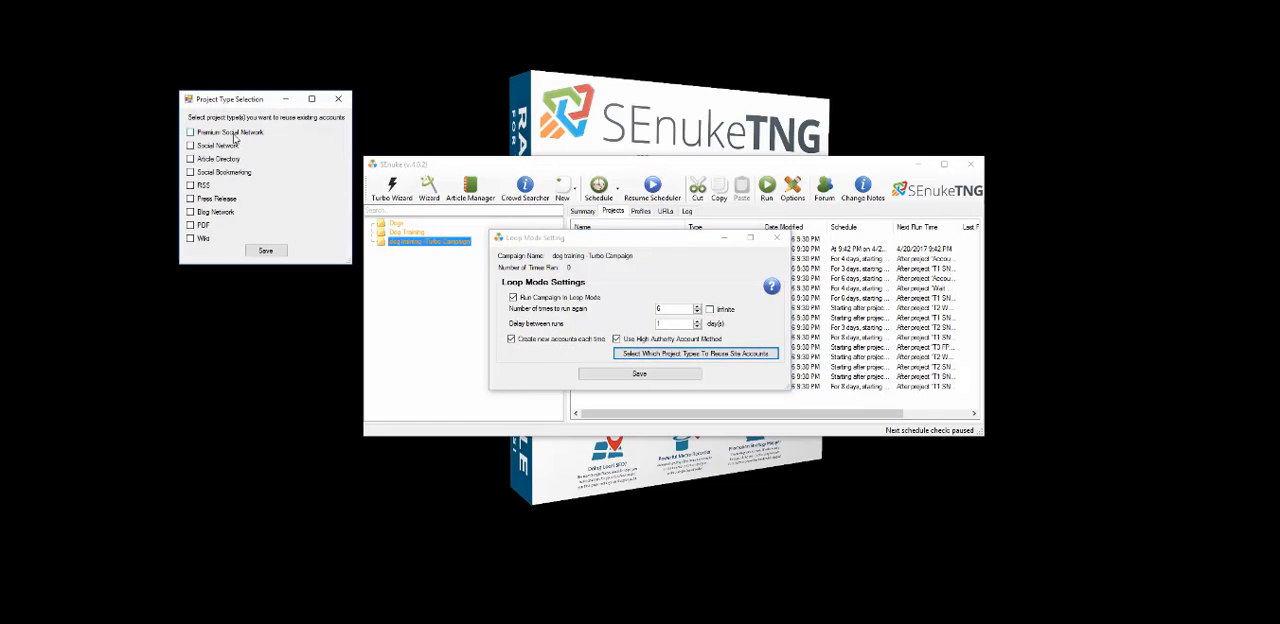
pyautogui.click(217, 159)
pyautogui.click(213, 145)
pyautogui.click(272, 255)
pyautogui.click(632, 374)
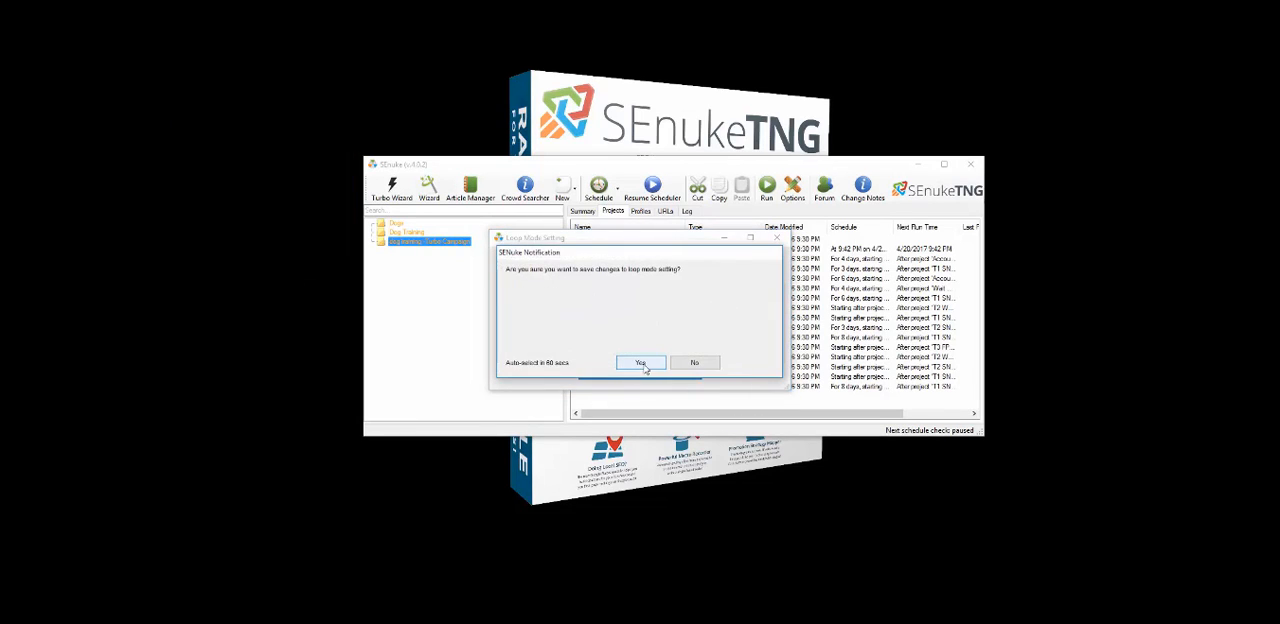
pyautogui.click(641, 363)
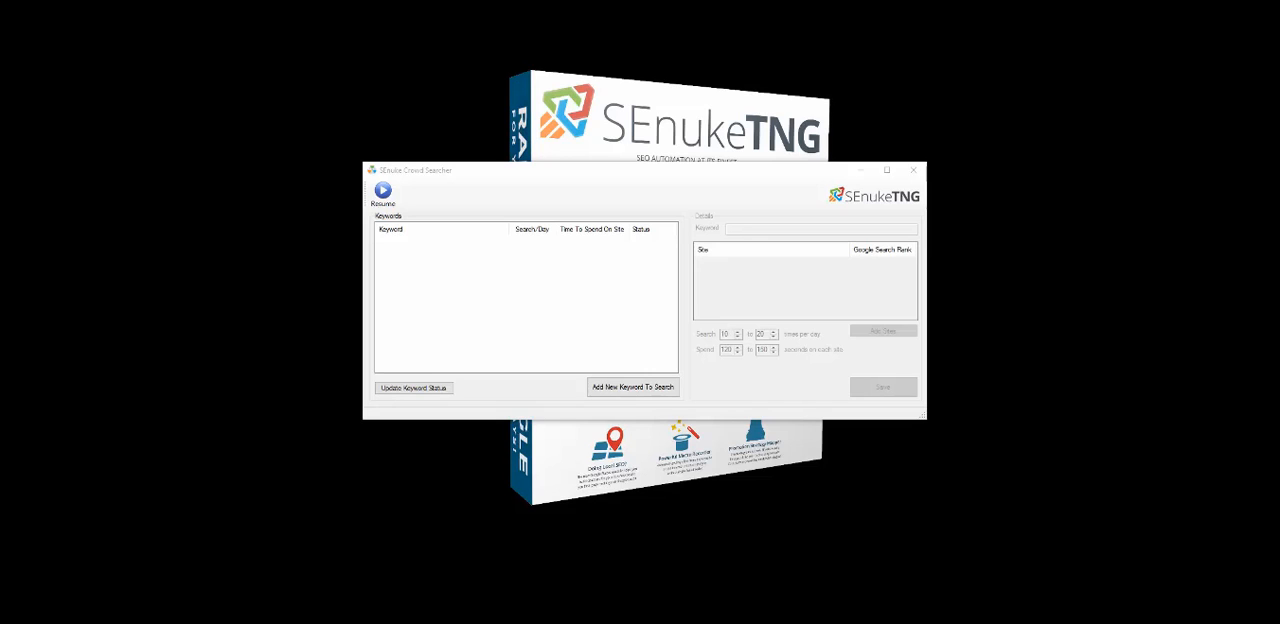
pyautogui.click(630, 388)
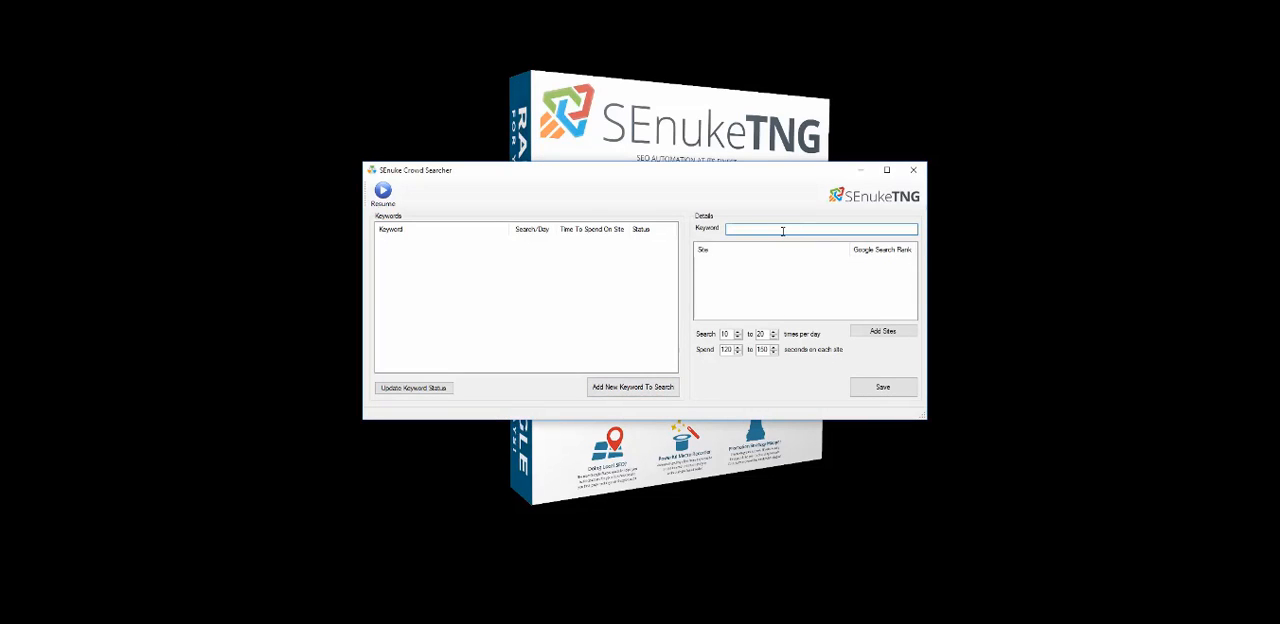
pyautogui.write('dog training')
pyautogui.click(884, 331)
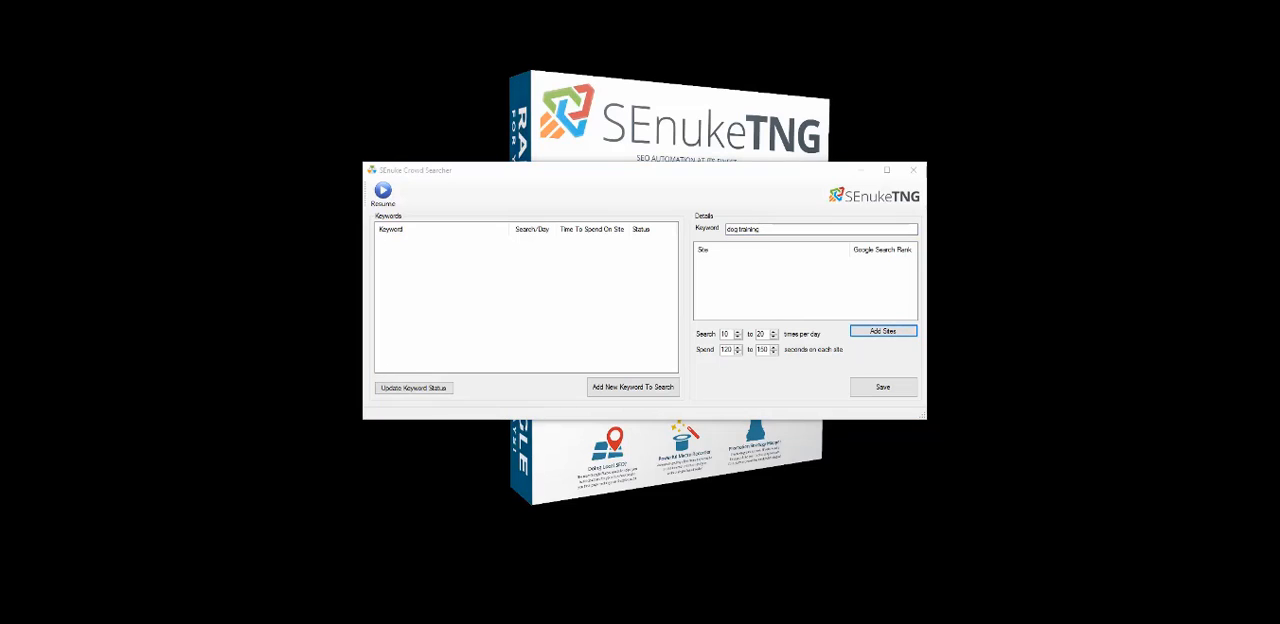
pyautogui.moveTo(43, 184); pyautogui.dragTo(466, 185)
pyautogui.click(445, 242)
pyautogui.write('http://')
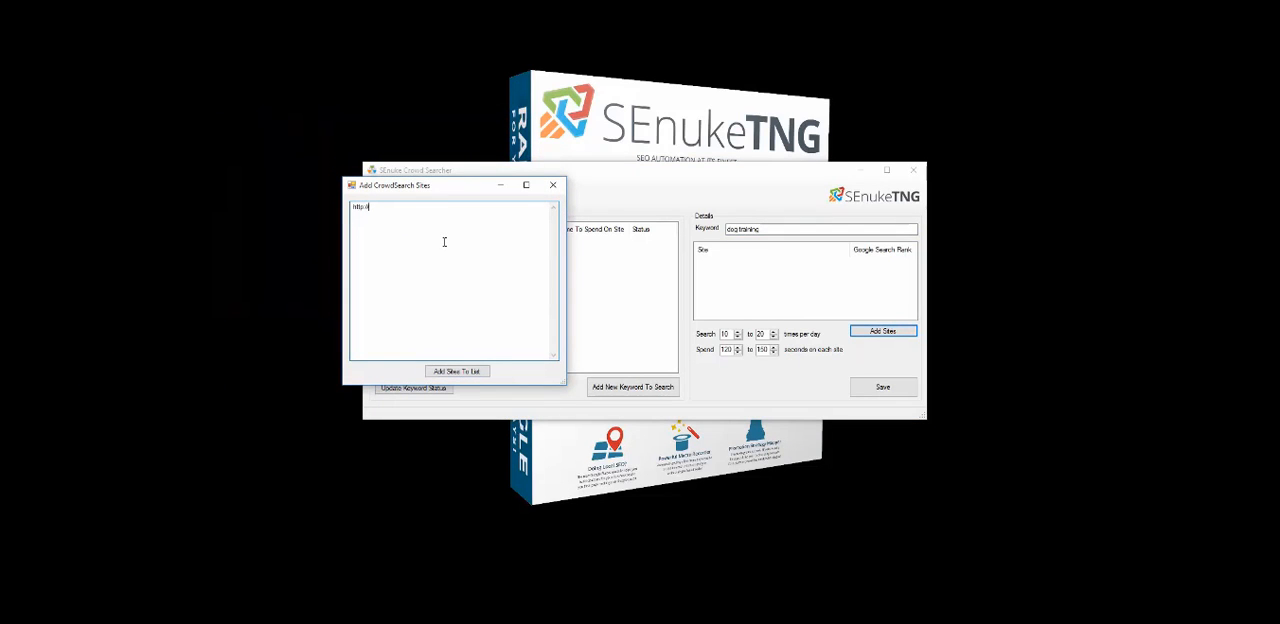
pyautogui.write('www.barkbusters.com')
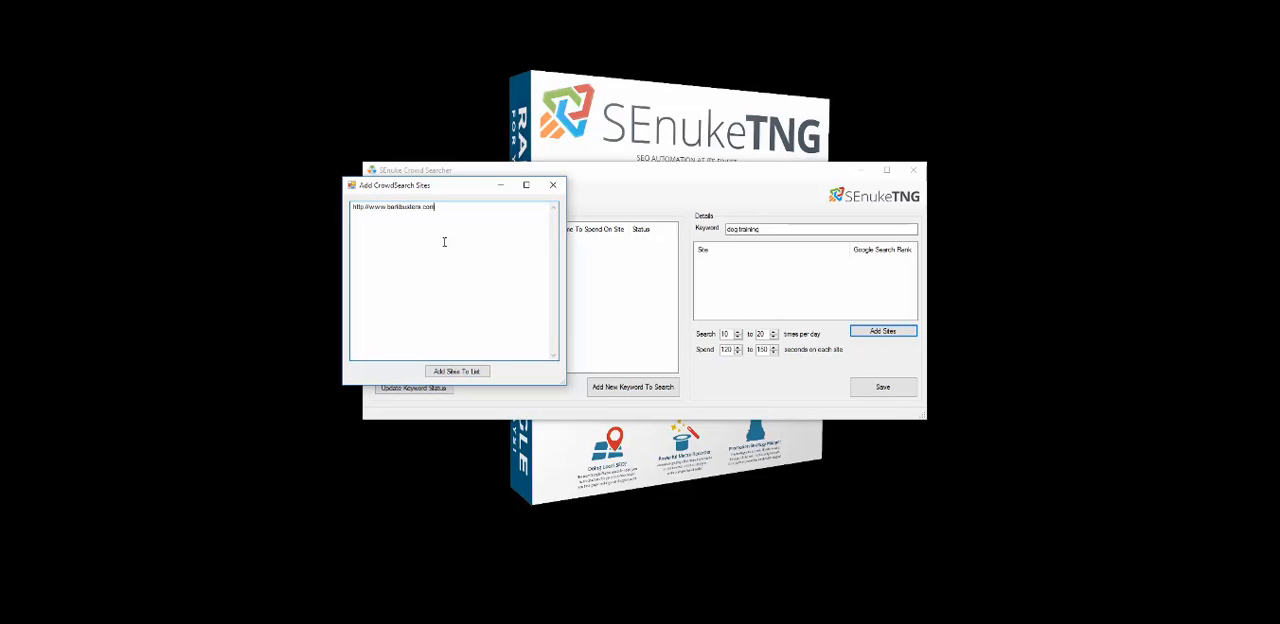
pyautogui.click(456, 371)
# Set the keyword to be searched 10 to 15 times per day and save it
pyautogui.click(738, 337)
pyautogui.click(738, 337)
pyautogui.click(738, 337)
pyautogui.click(774, 337)
pyautogui.click(774, 337)
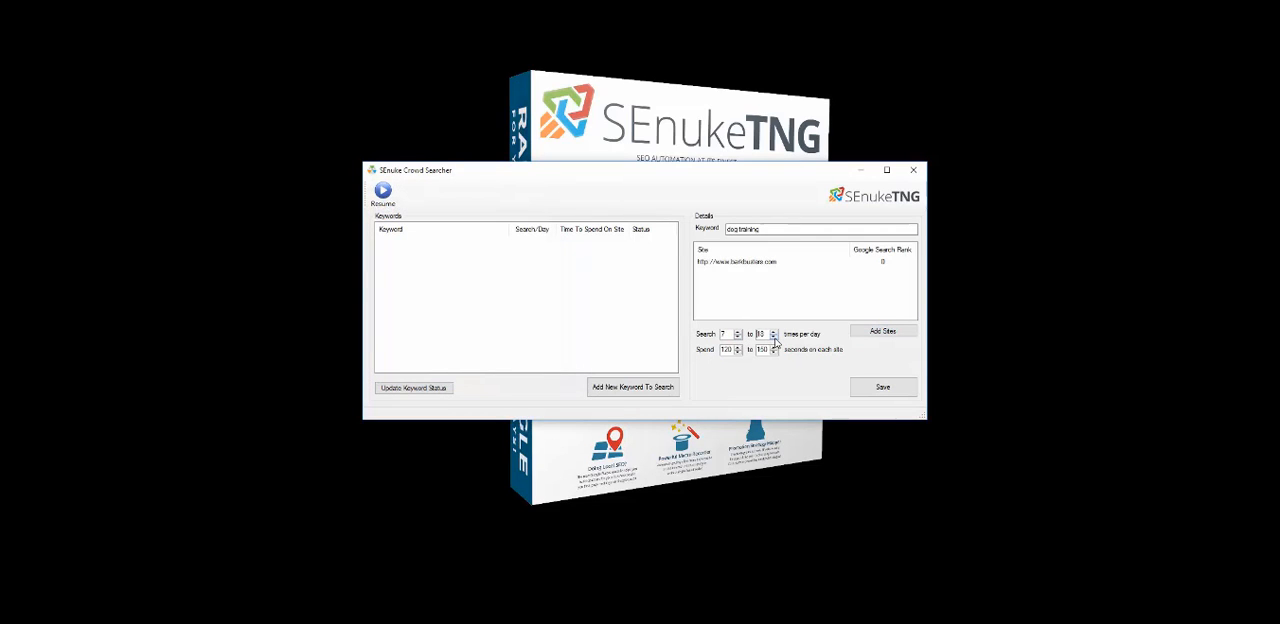
pyautogui.click(774, 339)
pyautogui.click(774, 339)
pyautogui.click(774, 339)
pyautogui.click(737, 333)
pyautogui.click(737, 333)
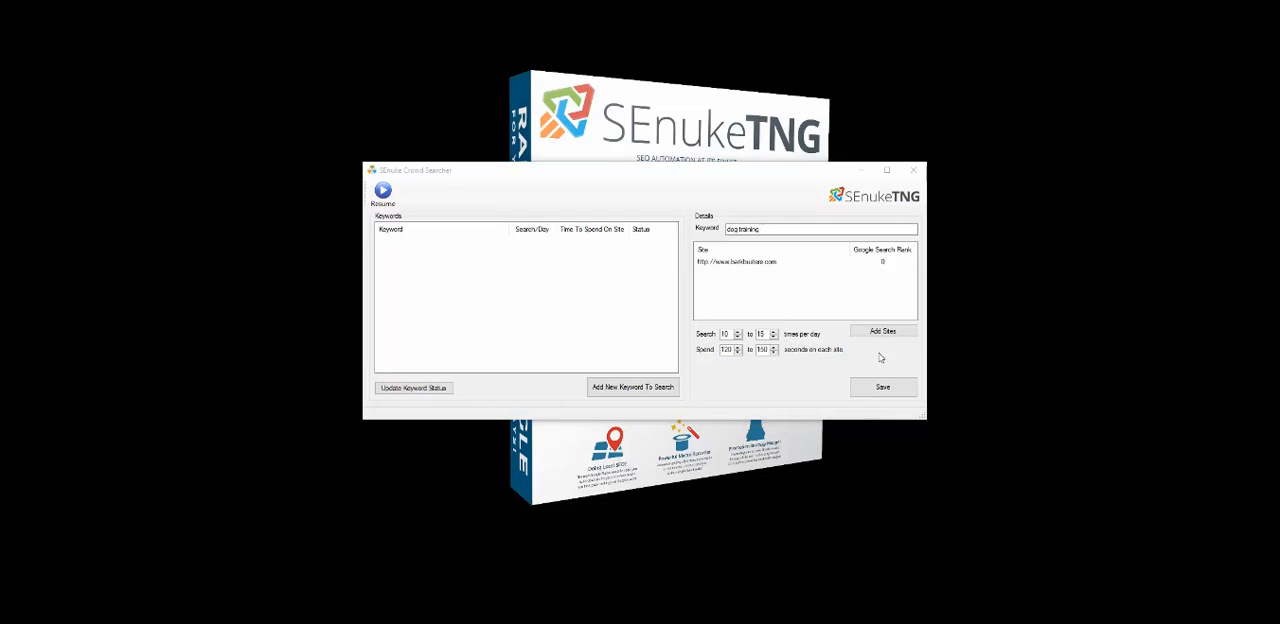
pyautogui.click(885, 388)
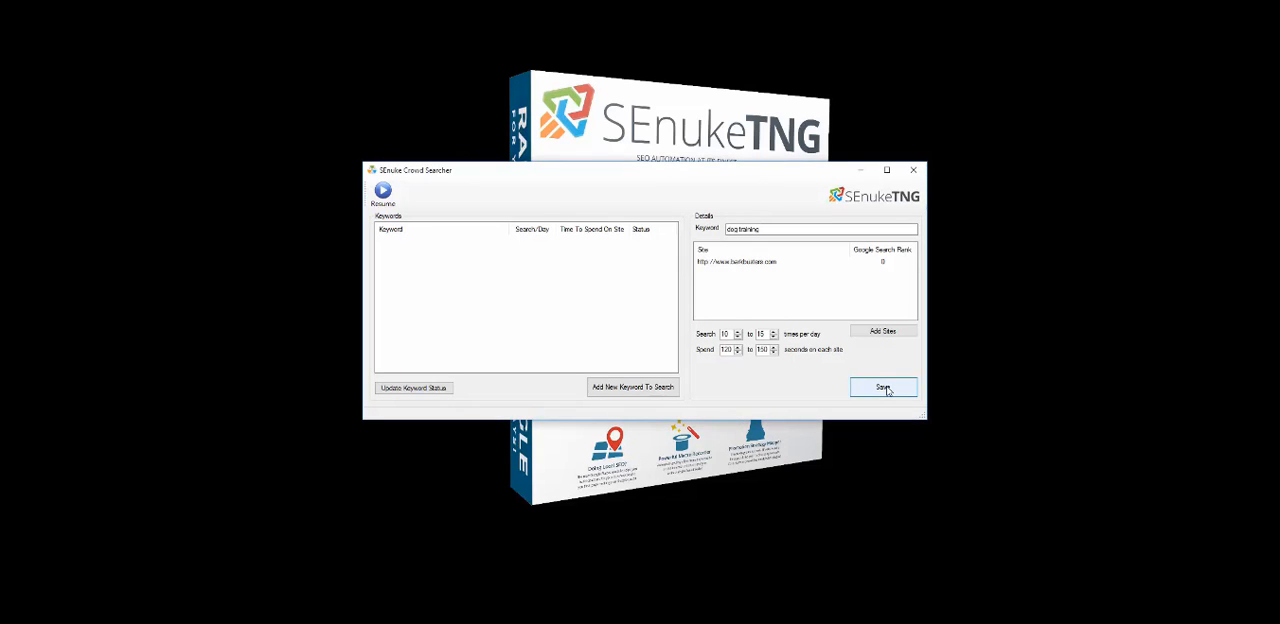
pyautogui.click(703, 364)
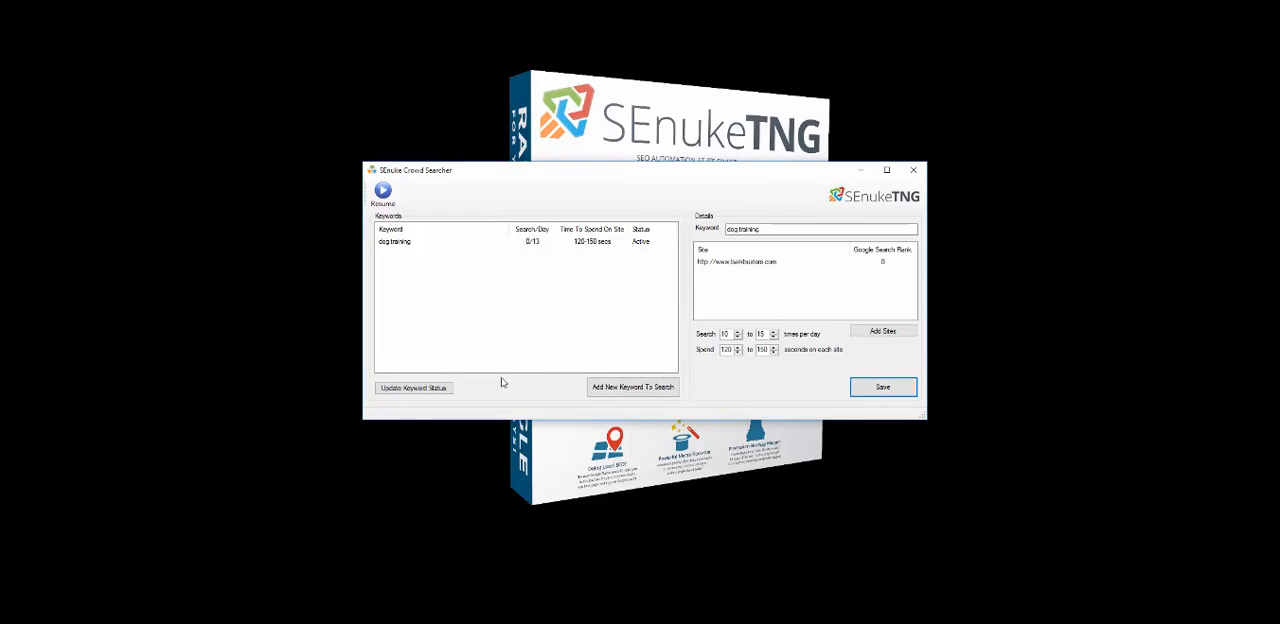
# Update the keyword status to start the crowd search
pyautogui.click(436, 388)
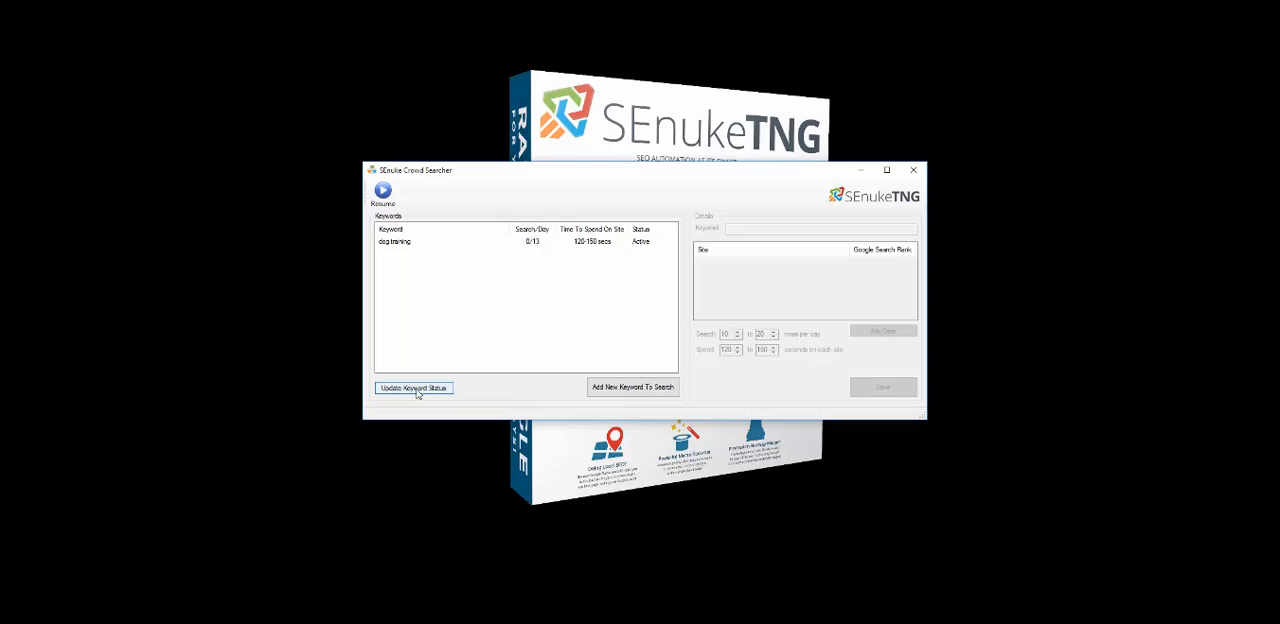
pyautogui.click(417, 388)
pyautogui.click(417, 390)
pyautogui.click(414, 388)
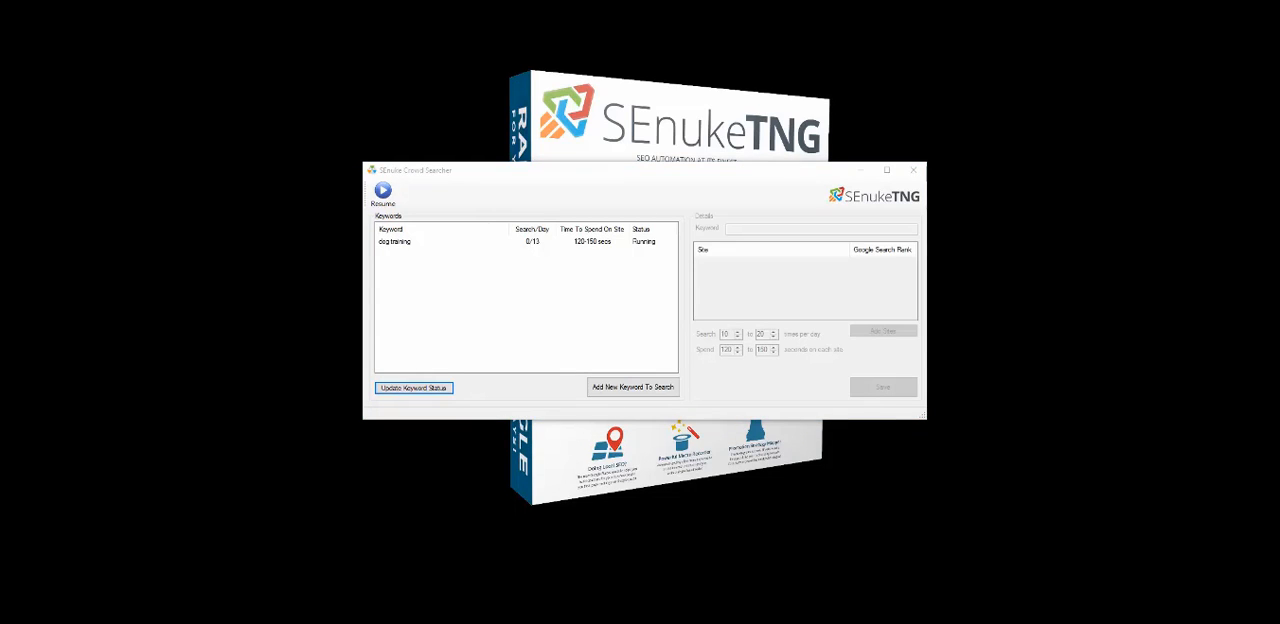
# Search Google in the browser for dog training
pyautogui.moveTo(497, 209); pyautogui.dragTo(694, 92)
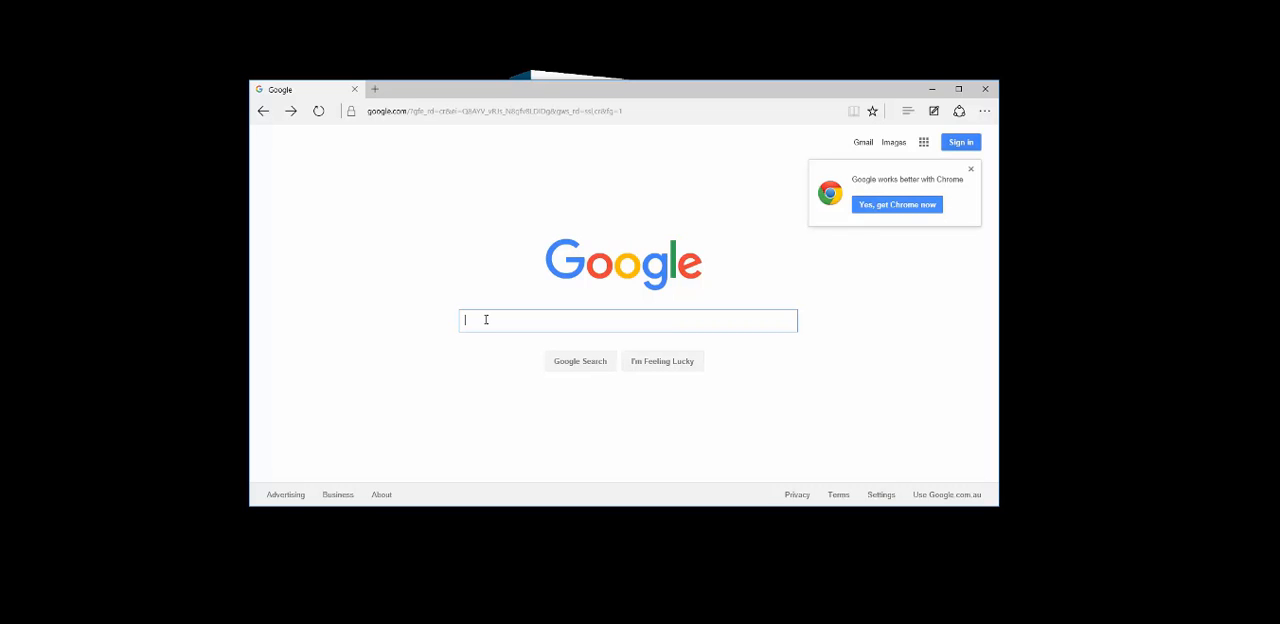
pyautogui.write('dog ')
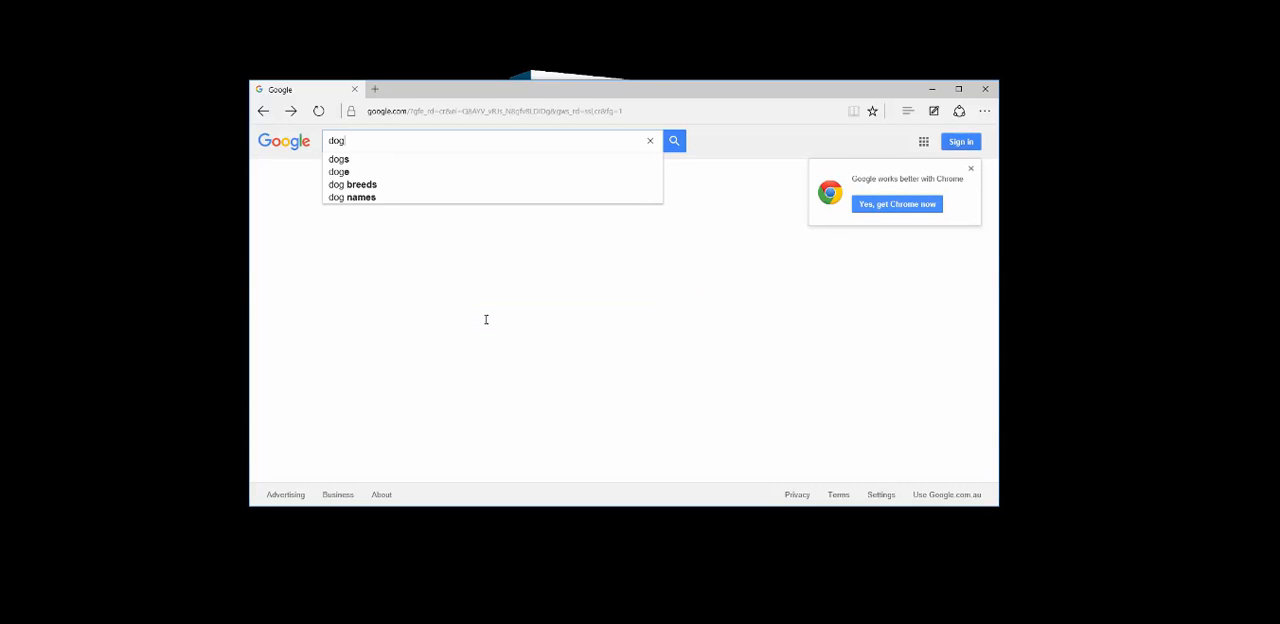
pyautogui.write('training')
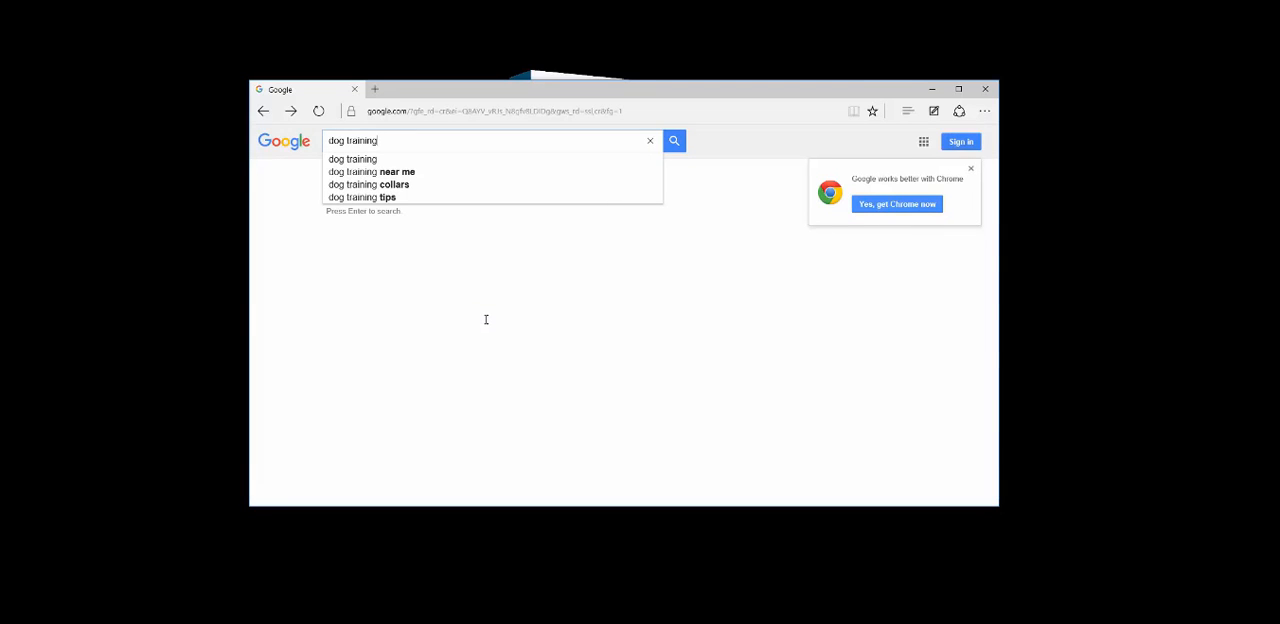
pyautogui.press('Return')
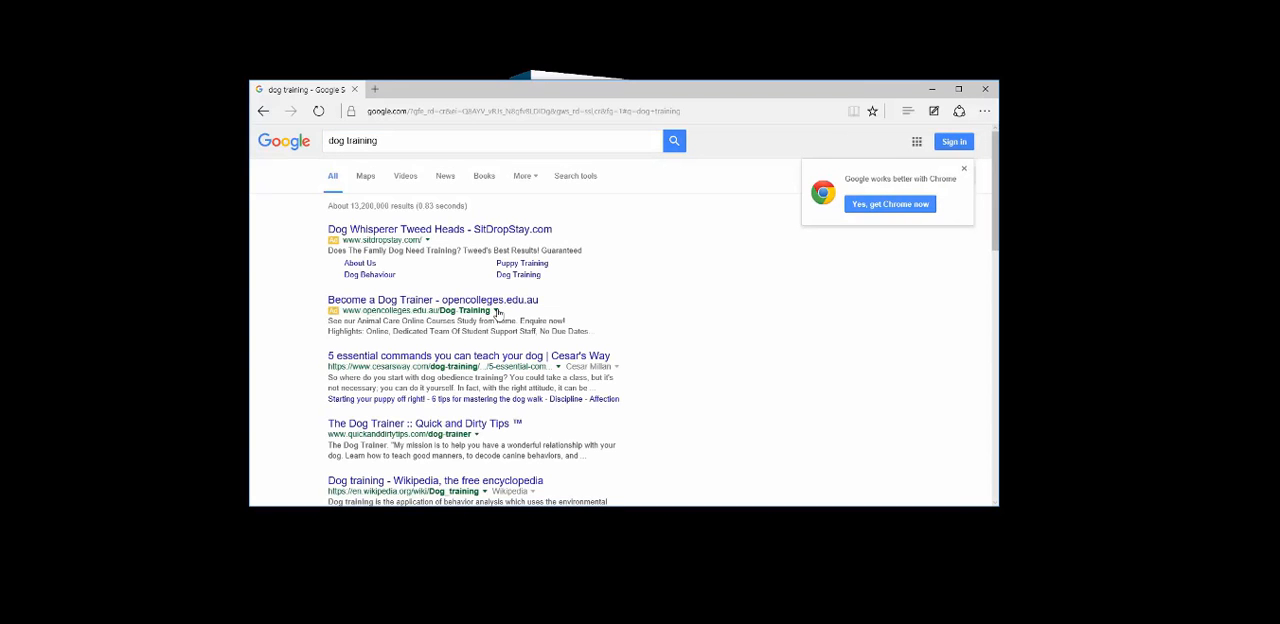
# Browse to the second page of results and open the Bark Busters home dog training result
pyautogui.scroll(-3, 497, 313)
pyautogui.scroll(-2, 497, 313)
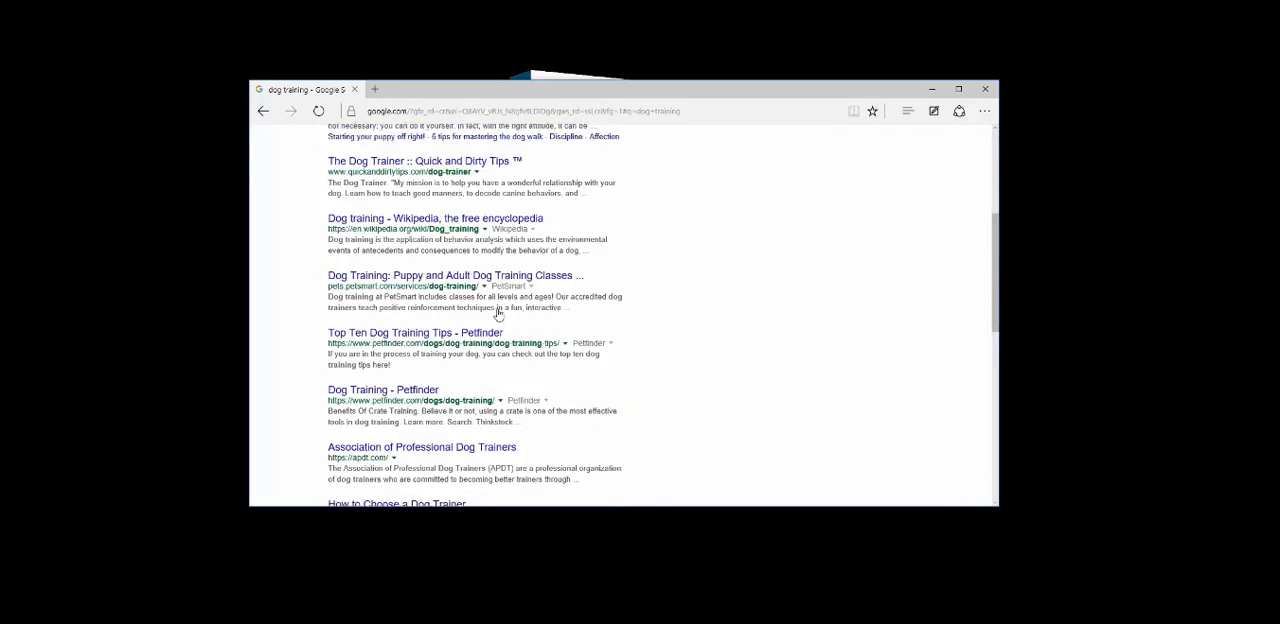
pyautogui.scroll(-1, 497, 313)
pyautogui.scroll(-4, 497, 313)
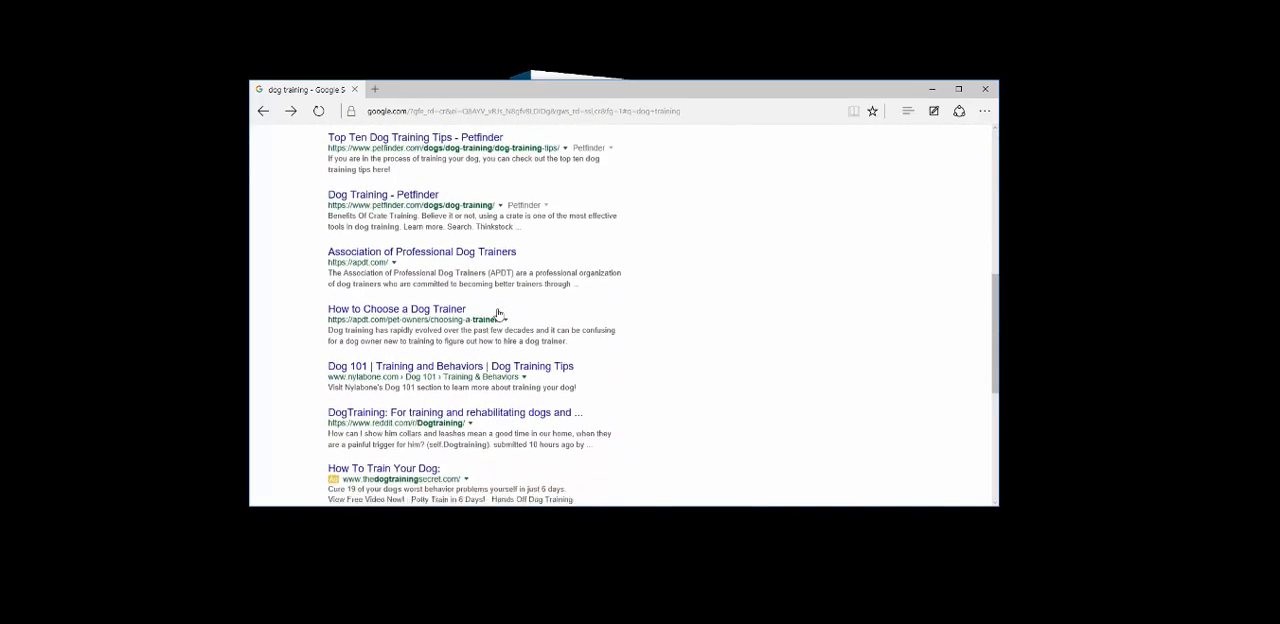
pyautogui.scroll(-2, 497, 313)
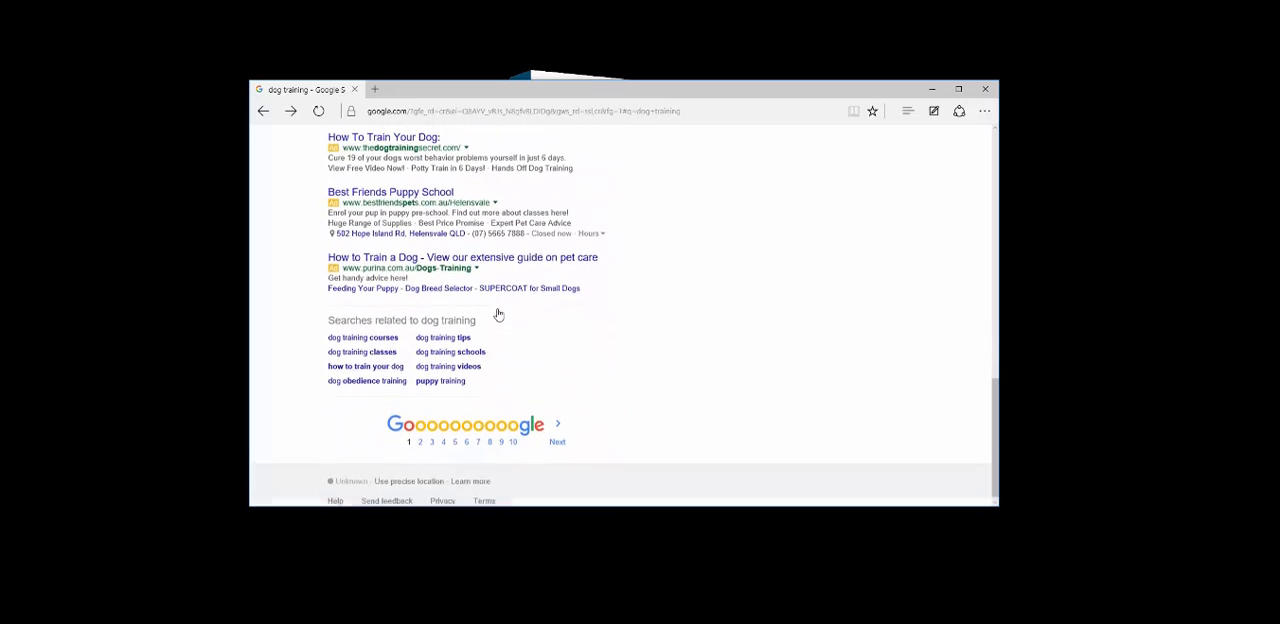
pyautogui.click(557, 436)
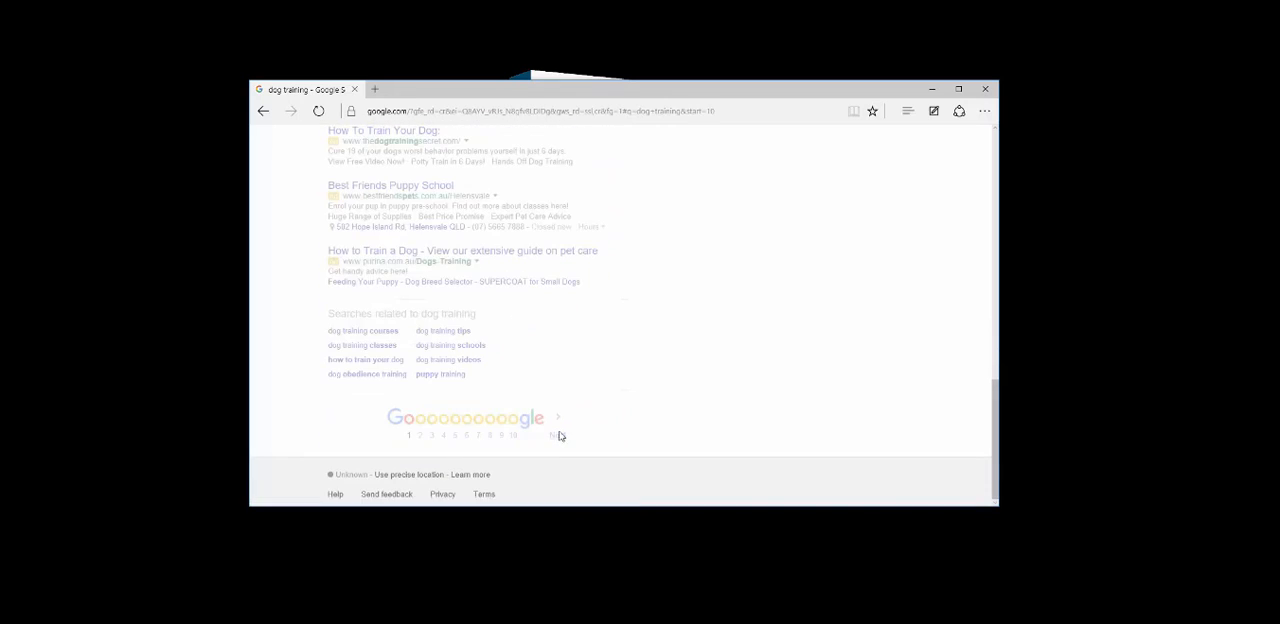
pyautogui.scroll(-2, 418, 254)
pyautogui.scroll(-1, 415, 259)
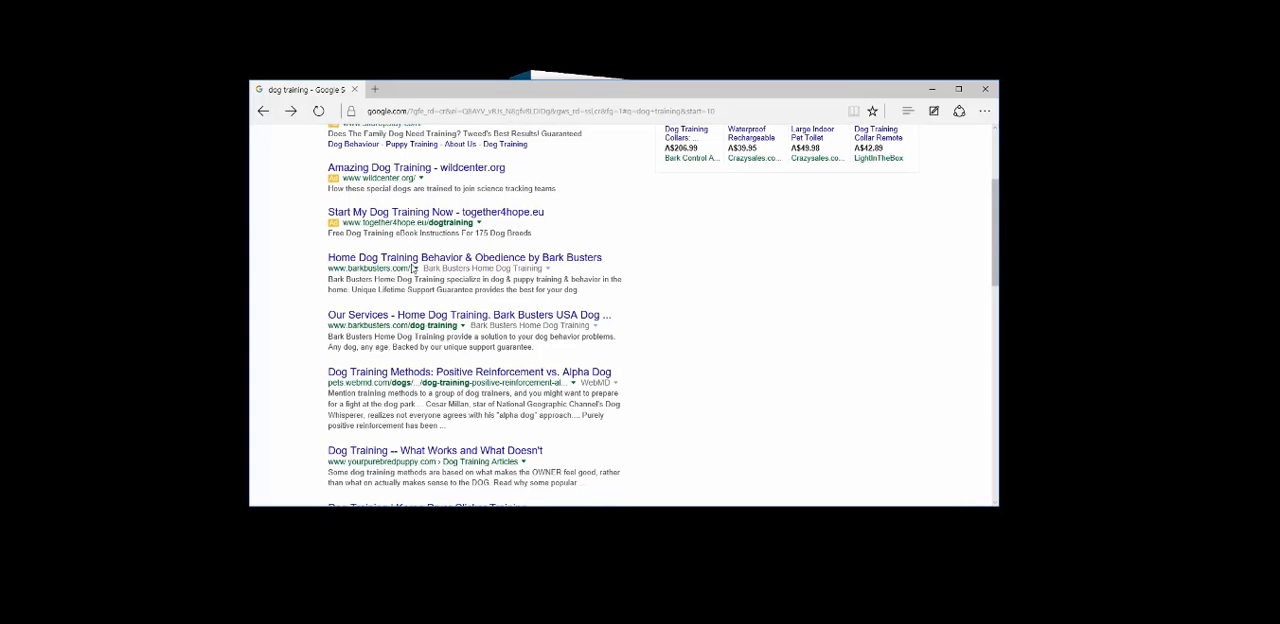
pyautogui.click(415, 260)
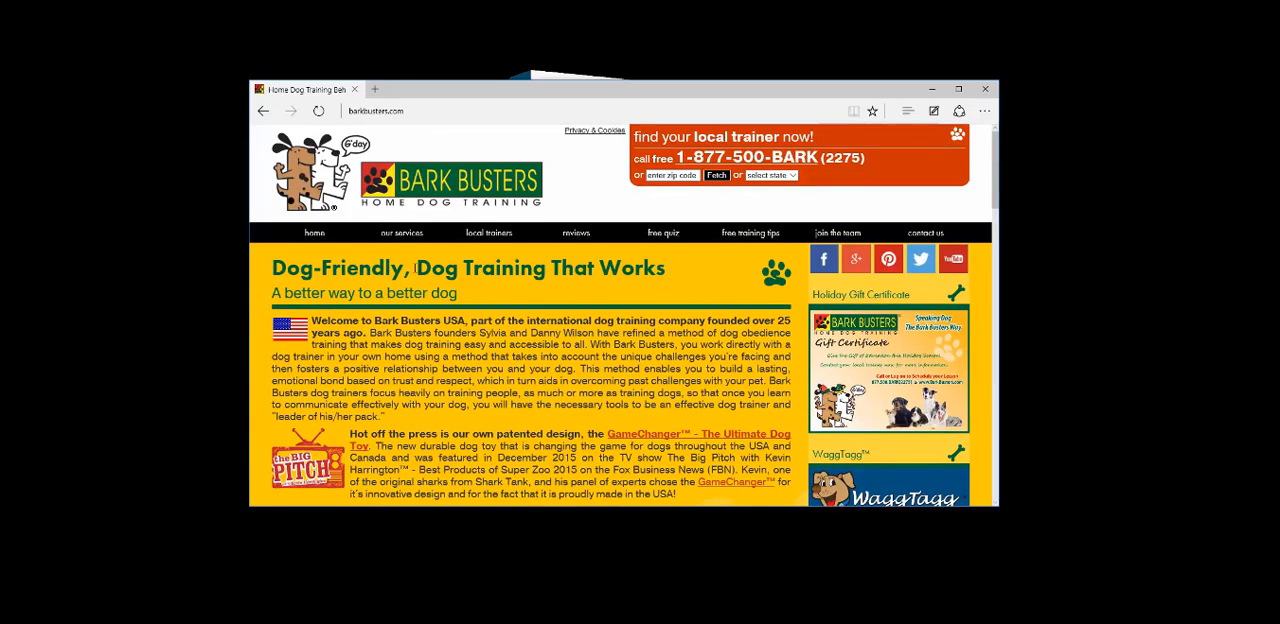
# Browse the Bark Busters site and one of its pages, then close the browser and the Crowd Searcher
pyautogui.scroll(-5, 415, 268)
pyautogui.scroll(-4, 415, 266)
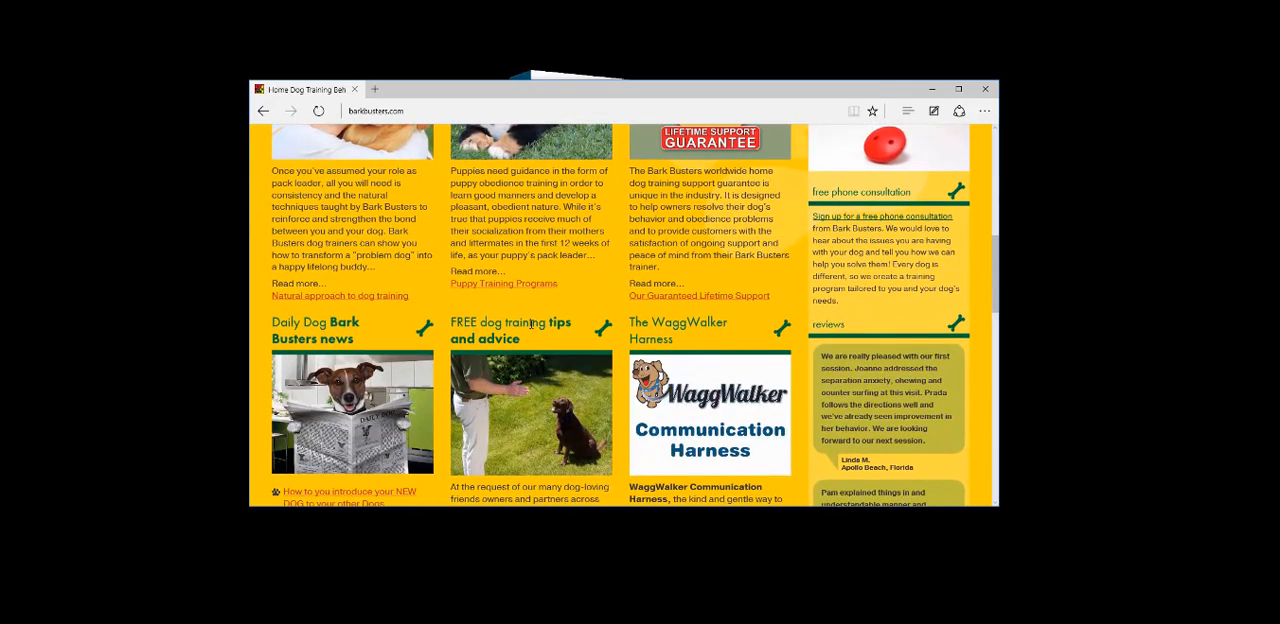
pyautogui.scroll(5, 530, 323)
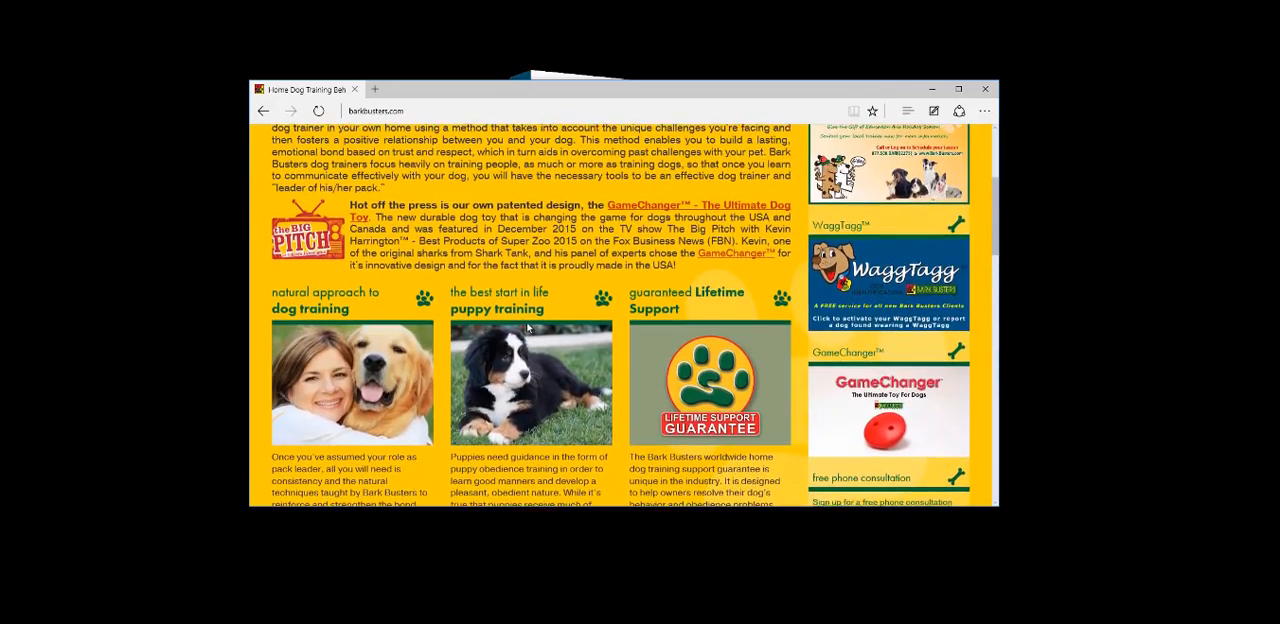
pyautogui.scroll(3, 548, 225)
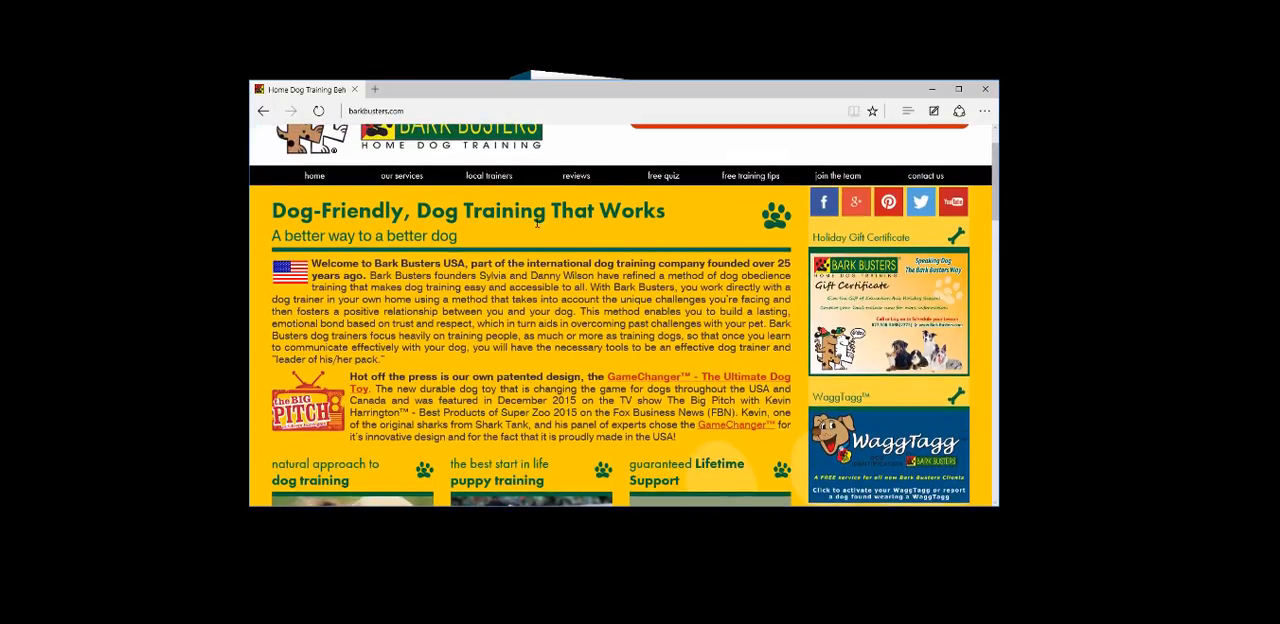
pyautogui.scroll(-4, 538, 220)
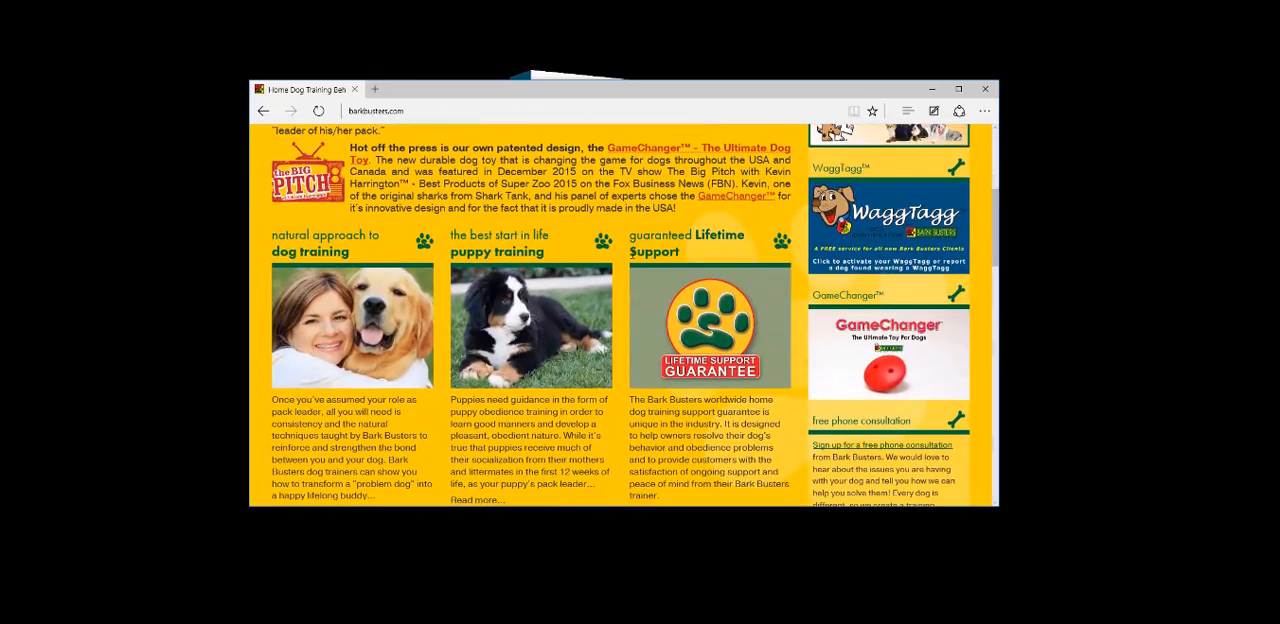
pyautogui.scroll(-2, 503, 282)
pyautogui.scroll(-3, 491, 229)
pyautogui.click(491, 227)
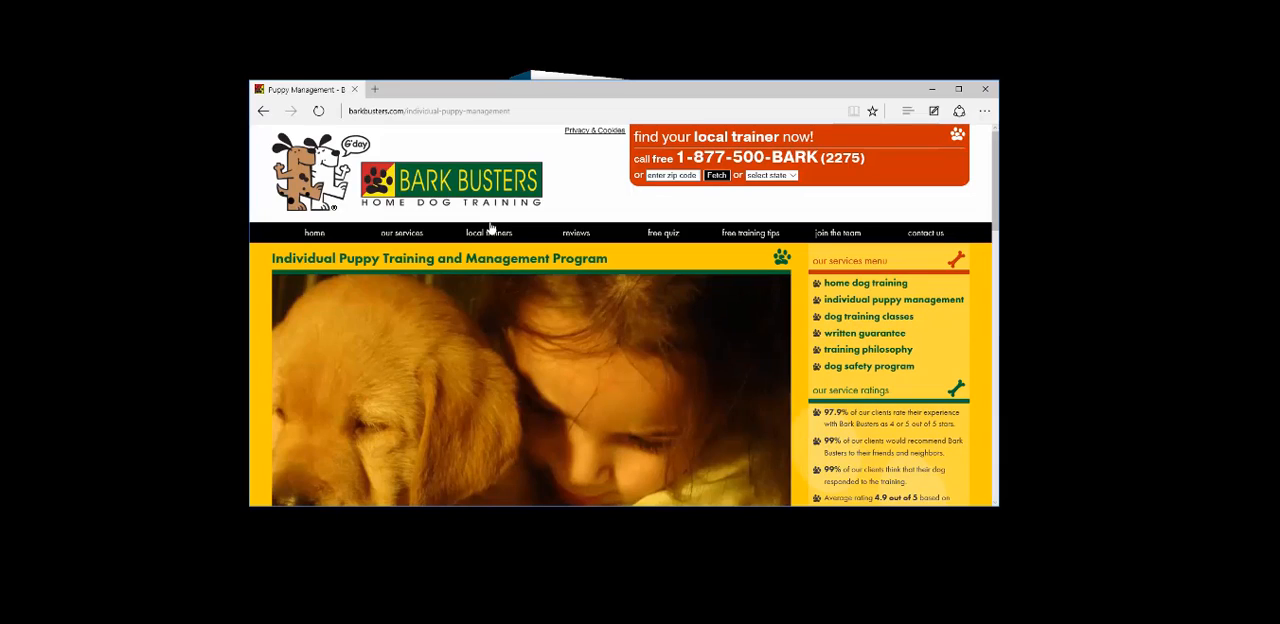
pyautogui.scroll(-1, 491, 229)
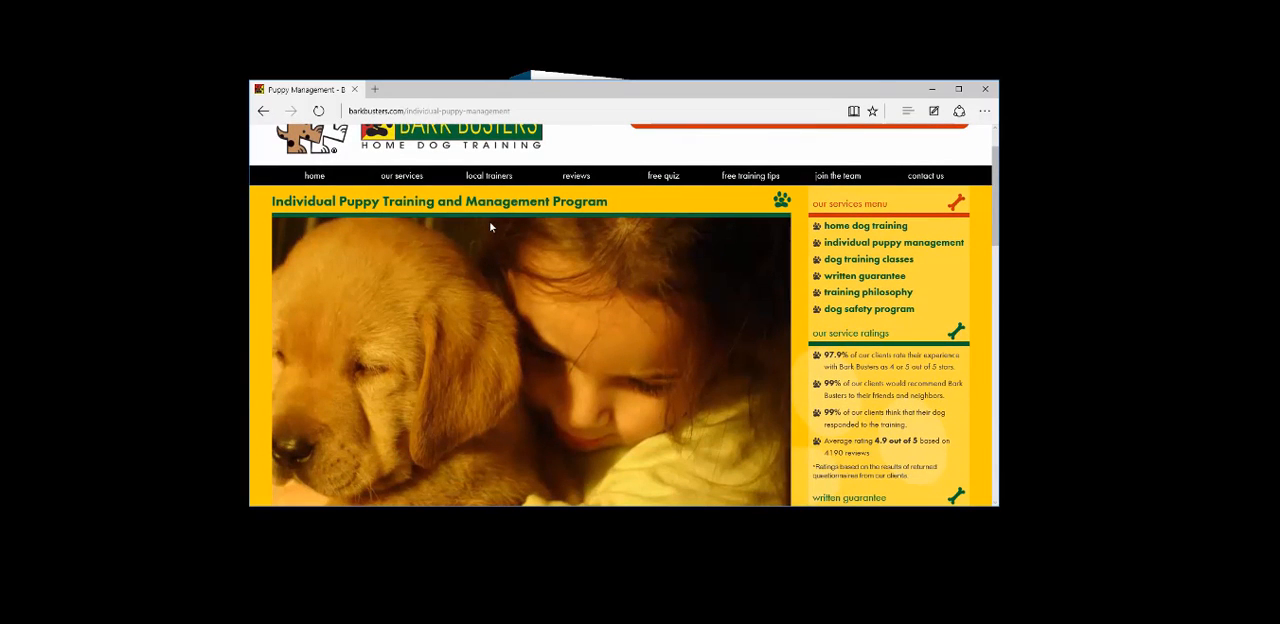
pyautogui.click(981, 91)
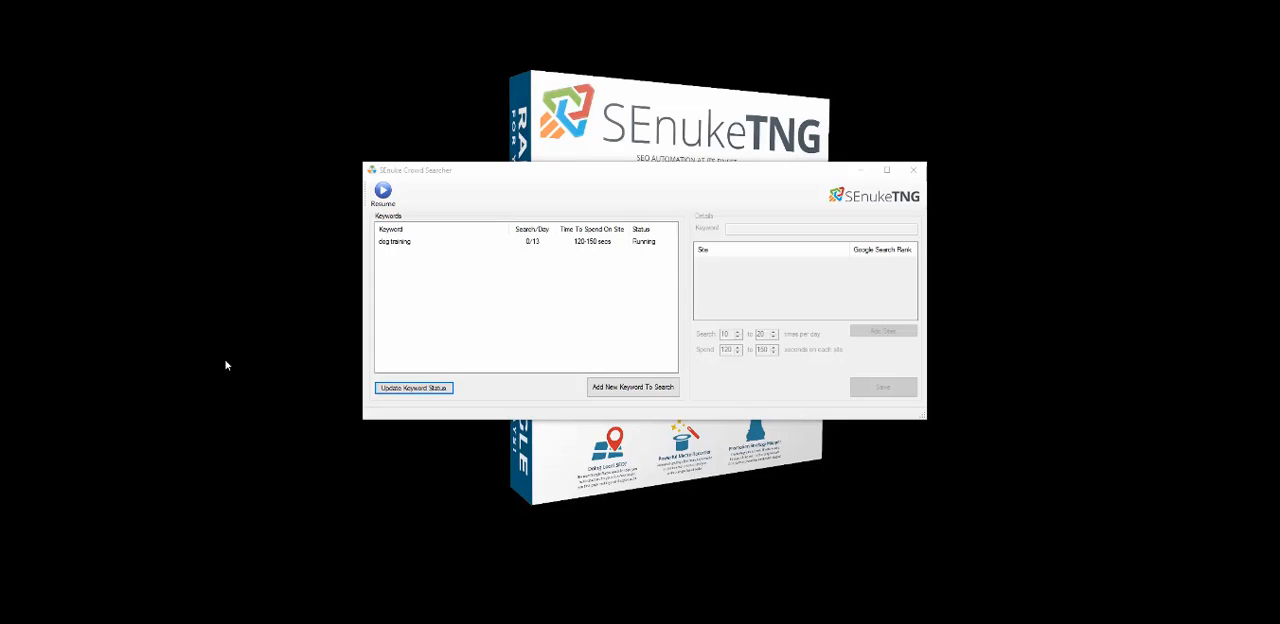
pyautogui.click(422, 392)
pyautogui.click(910, 171)
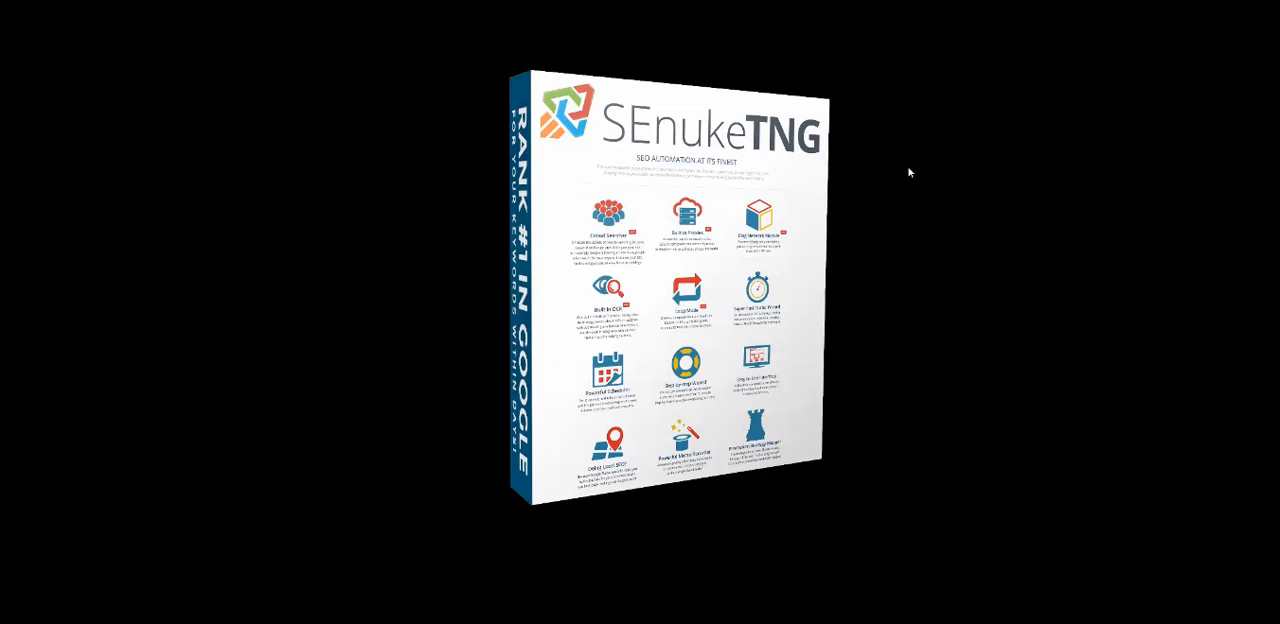
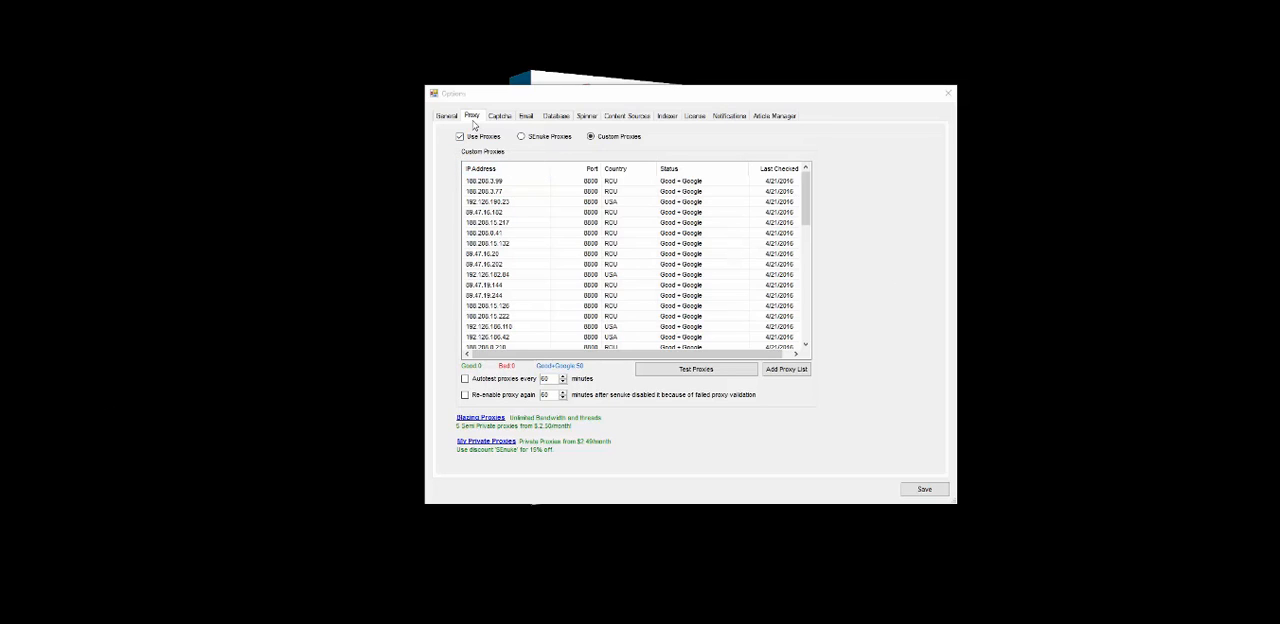
# Open the Add Proxy List dialog to examine its proxy list box and username and password fields, then close it
pyautogui.click(790, 369)
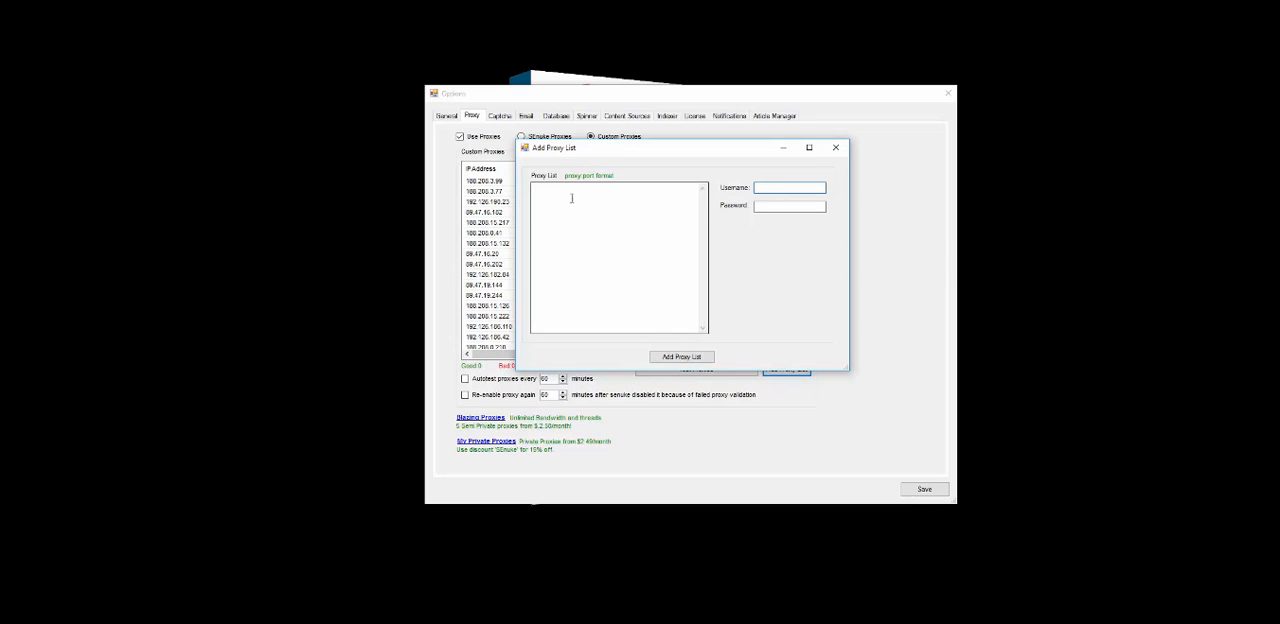
pyautogui.click(567, 232)
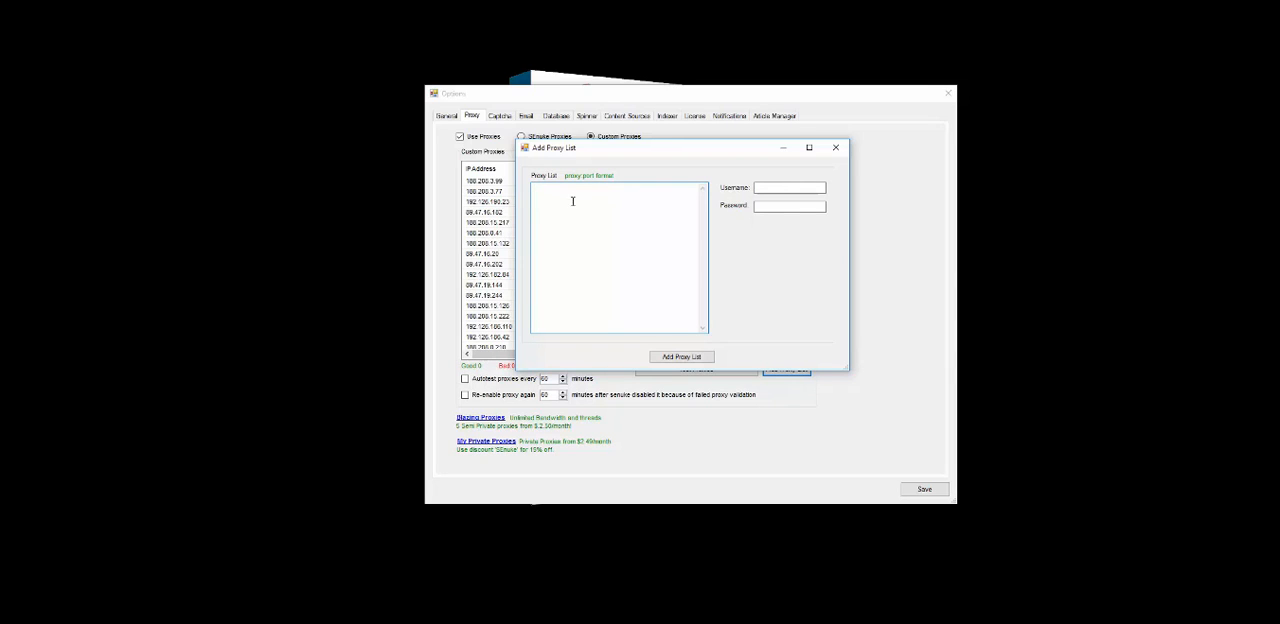
pyautogui.click(787, 187)
pyautogui.click(774, 205)
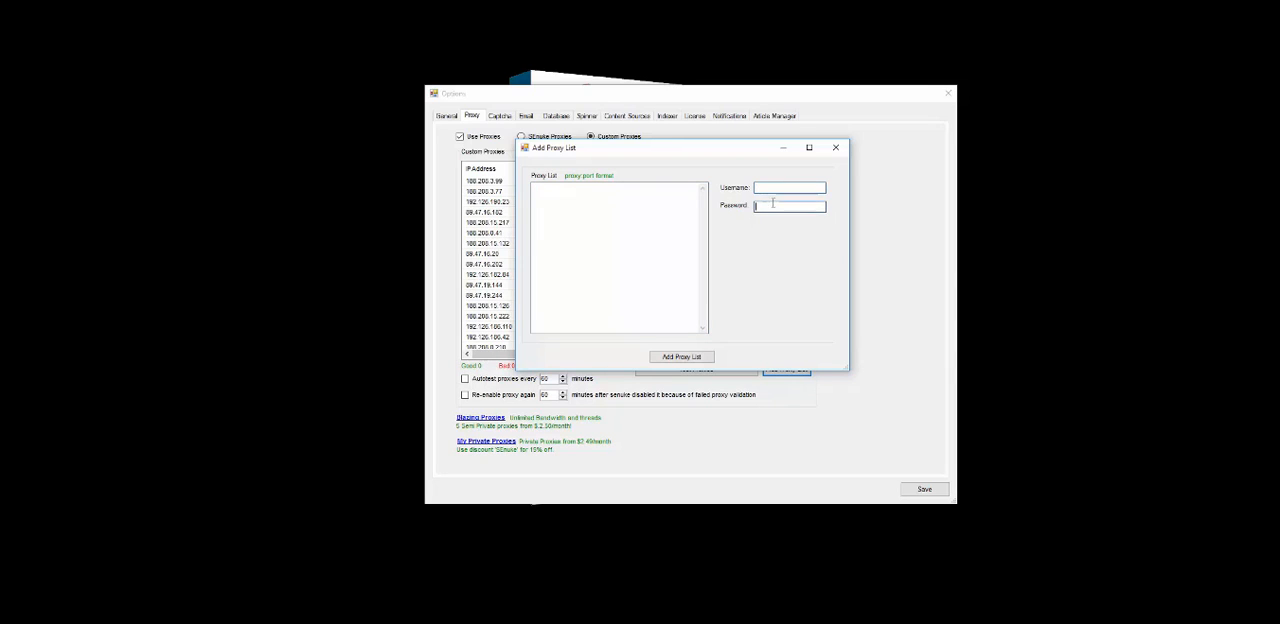
pyautogui.click(836, 147)
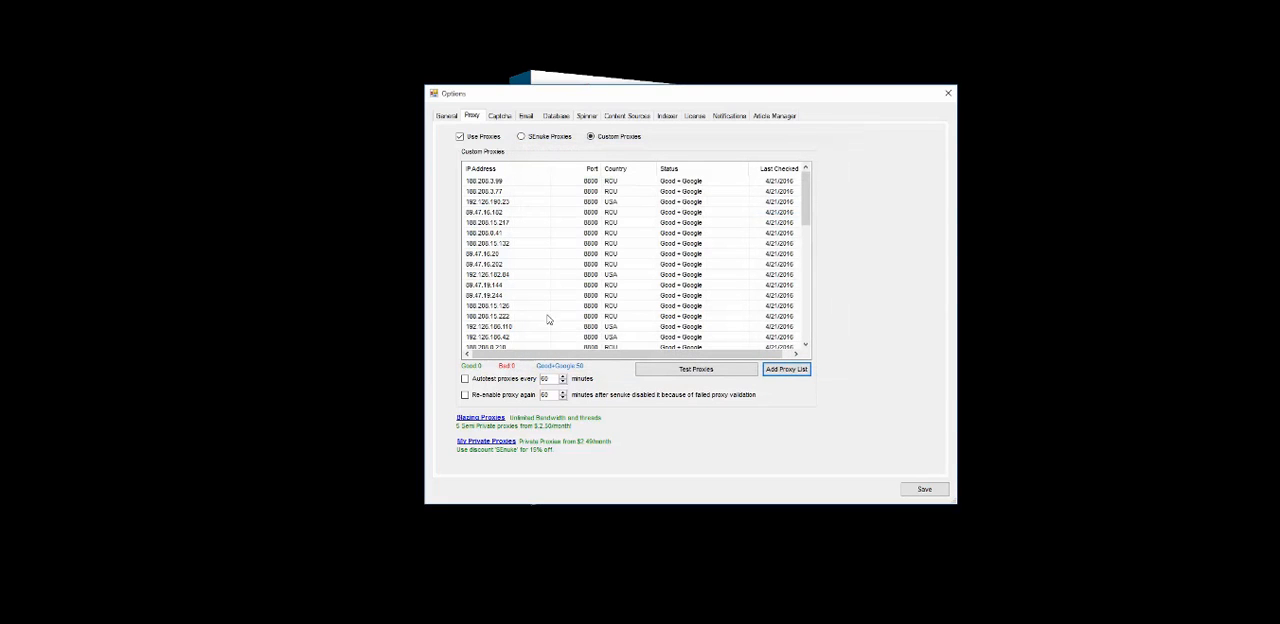
# Run a test of the custom proxies in the list
pyautogui.click(688, 371)
pyautogui.click(712, 375)
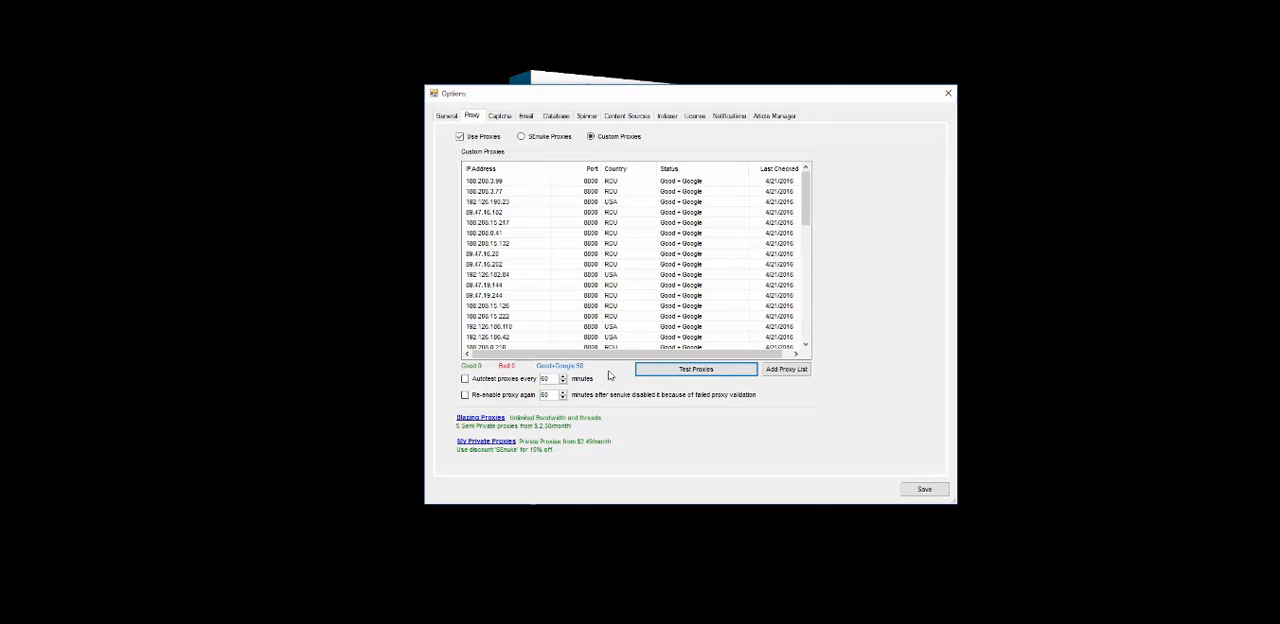
# Enable autotesting of proxies every 60 minutes and switch the proxy source to SEnuke Proxies
pyautogui.click(465, 381)
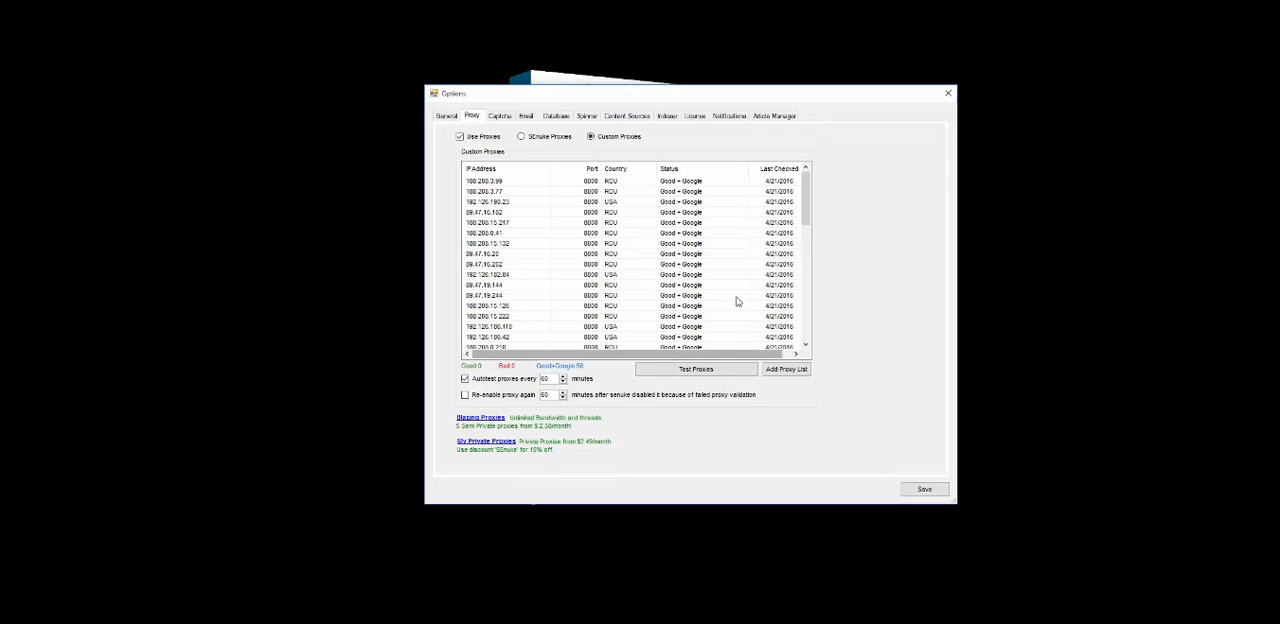
pyautogui.click(522, 138)
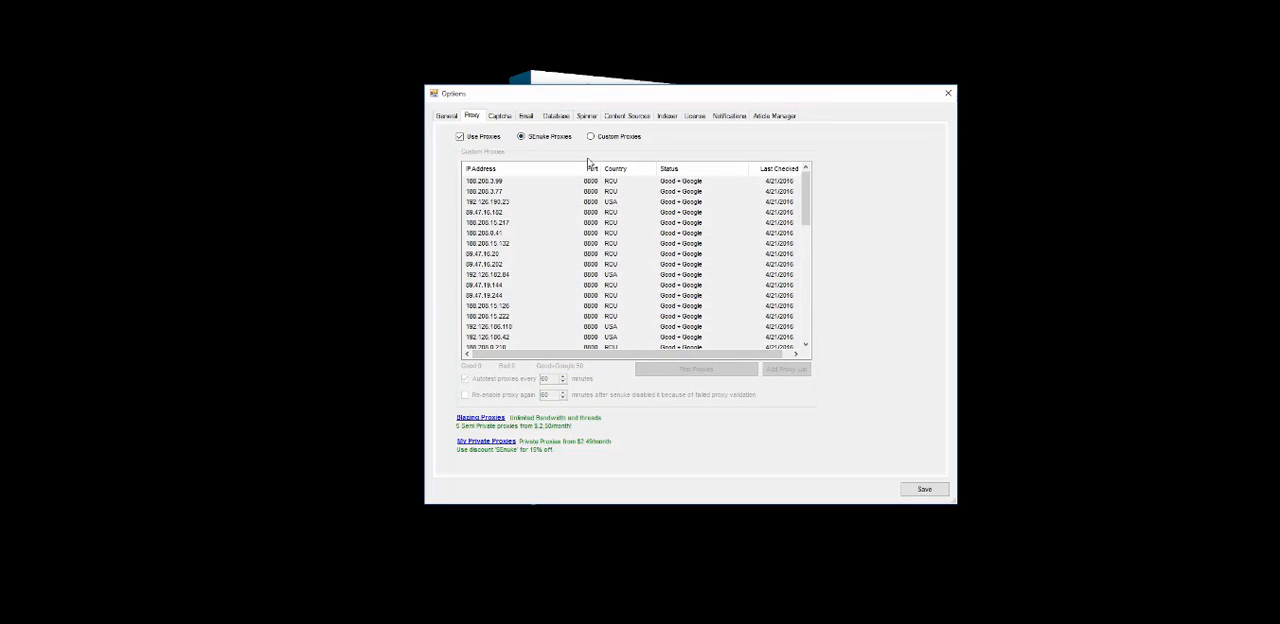